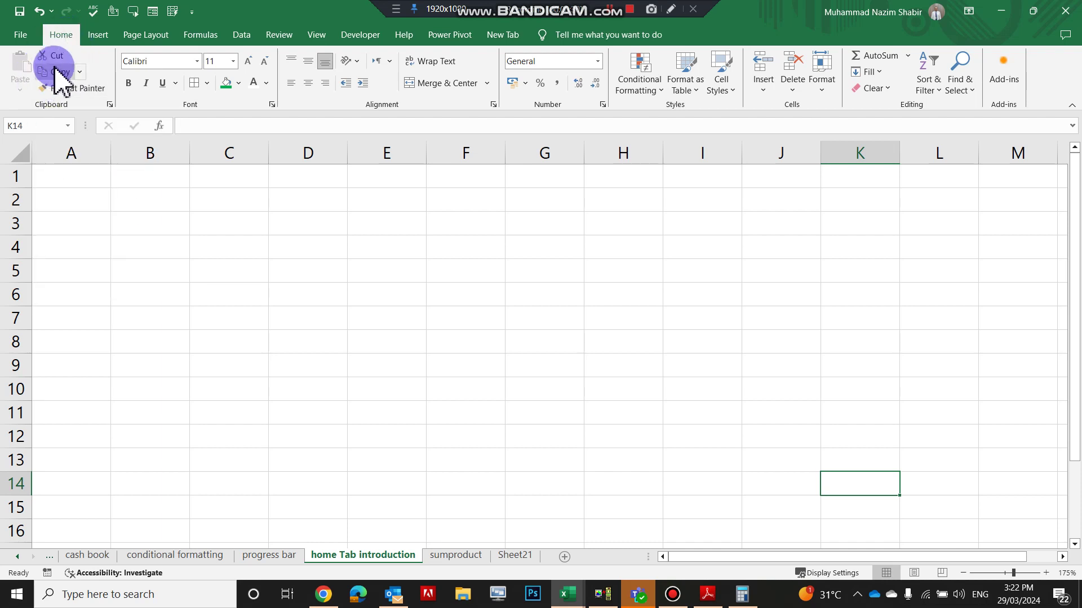
# - Enter 'short computer course' in C3 and AutoFit column C to fit it
pyautogui.click(314, 227)
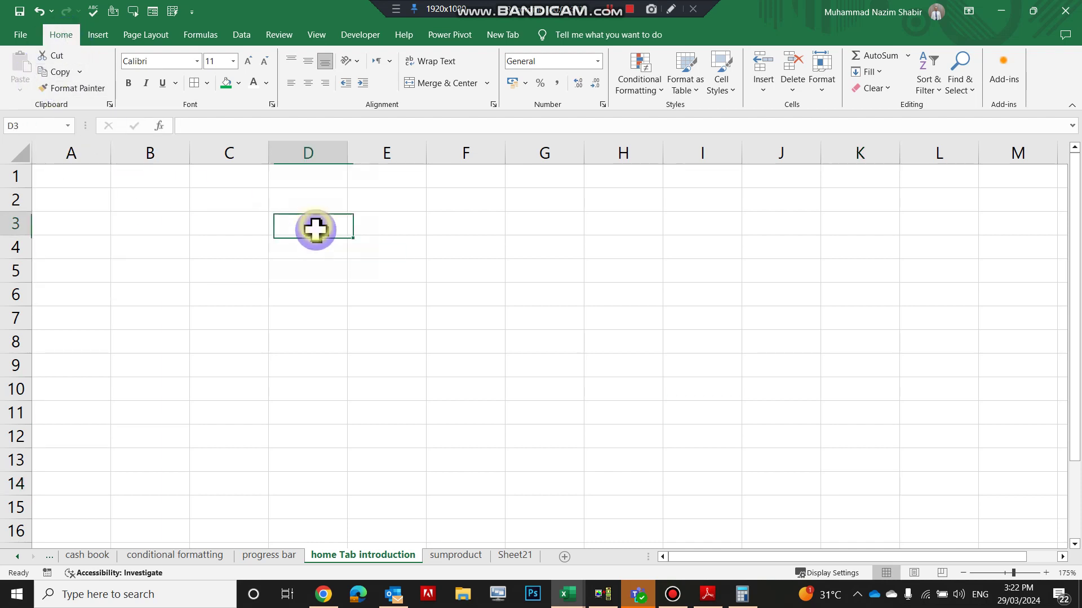
pyautogui.click(220, 225)
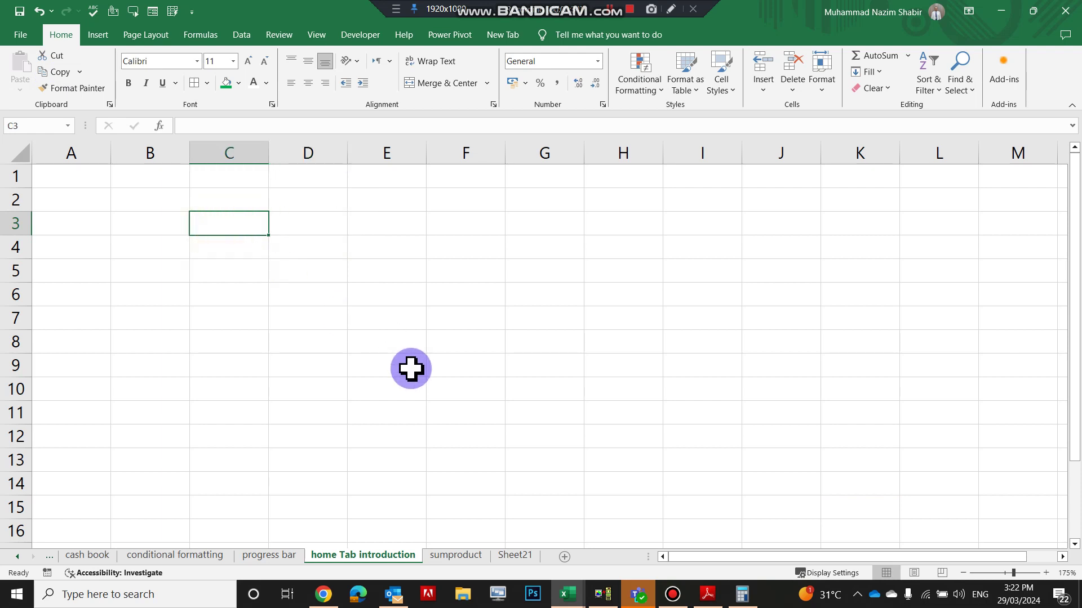
pyautogui.write('so')
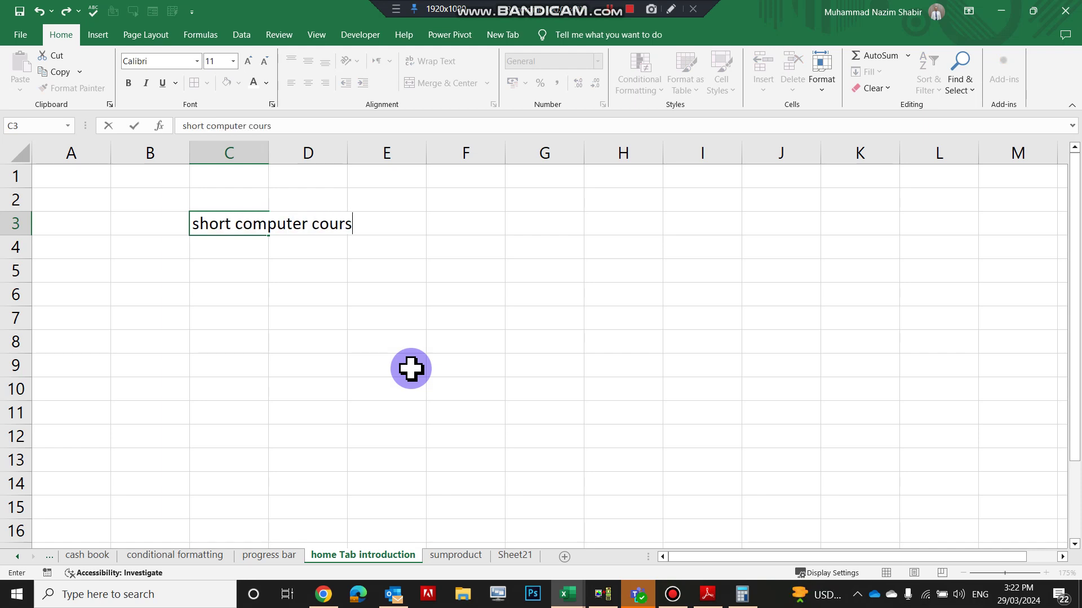
pyautogui.press('Return')
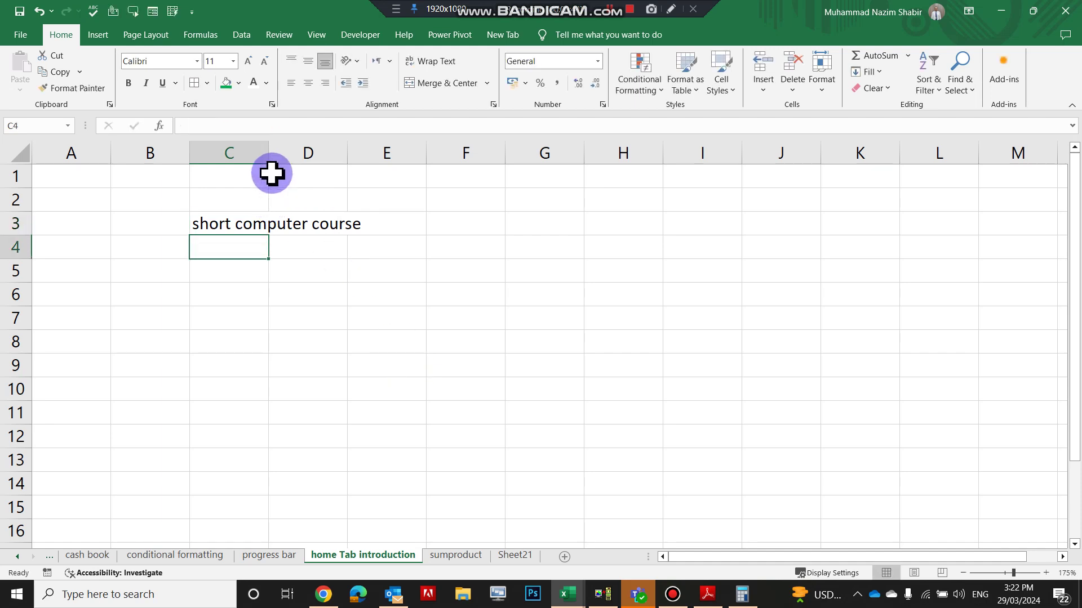
pyautogui.doubleClick(268, 152)
pyautogui.click(277, 224)
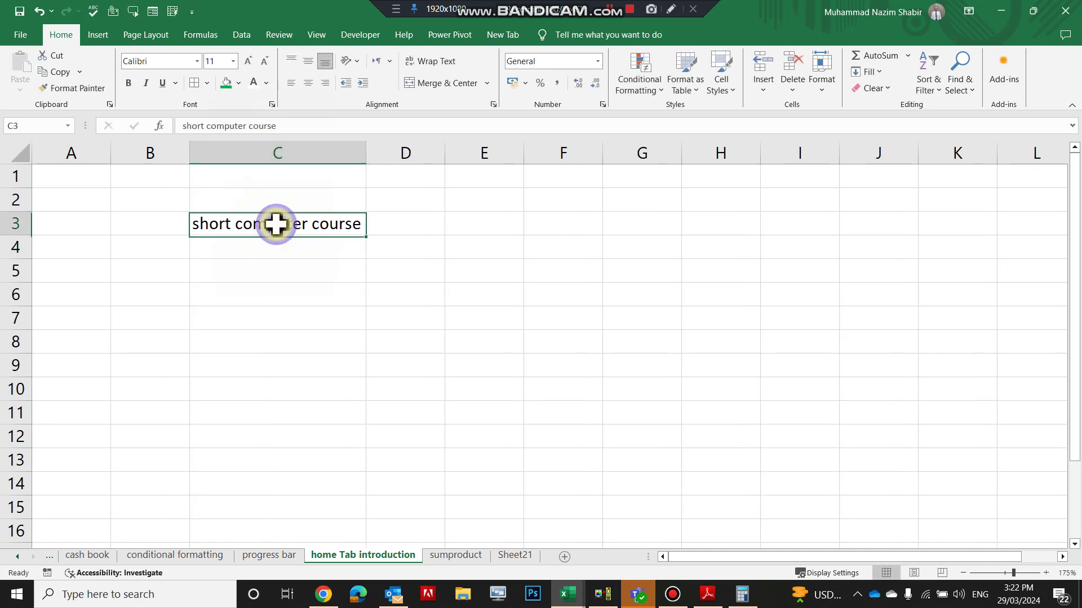
# - Copy the course title from C3 into C7
pyautogui.click(66, 72)
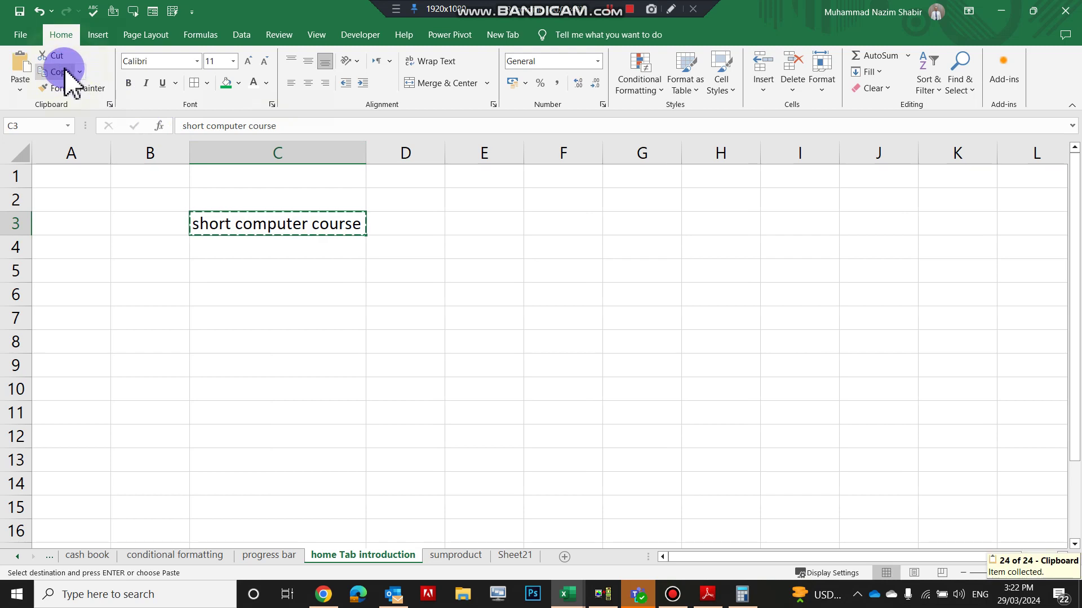
pyautogui.click(283, 326)
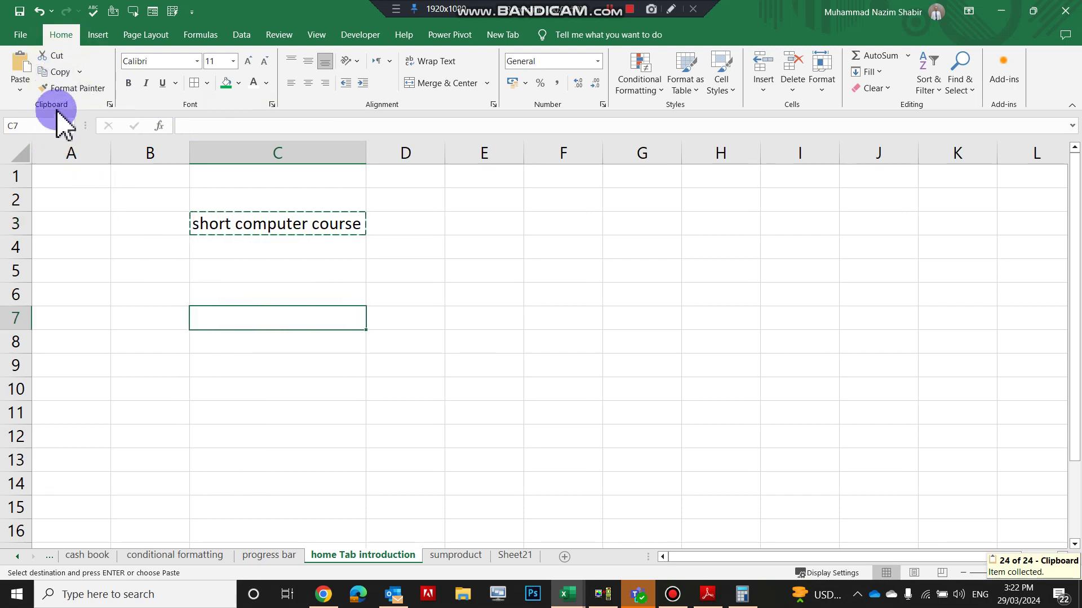
pyautogui.click(26, 76)
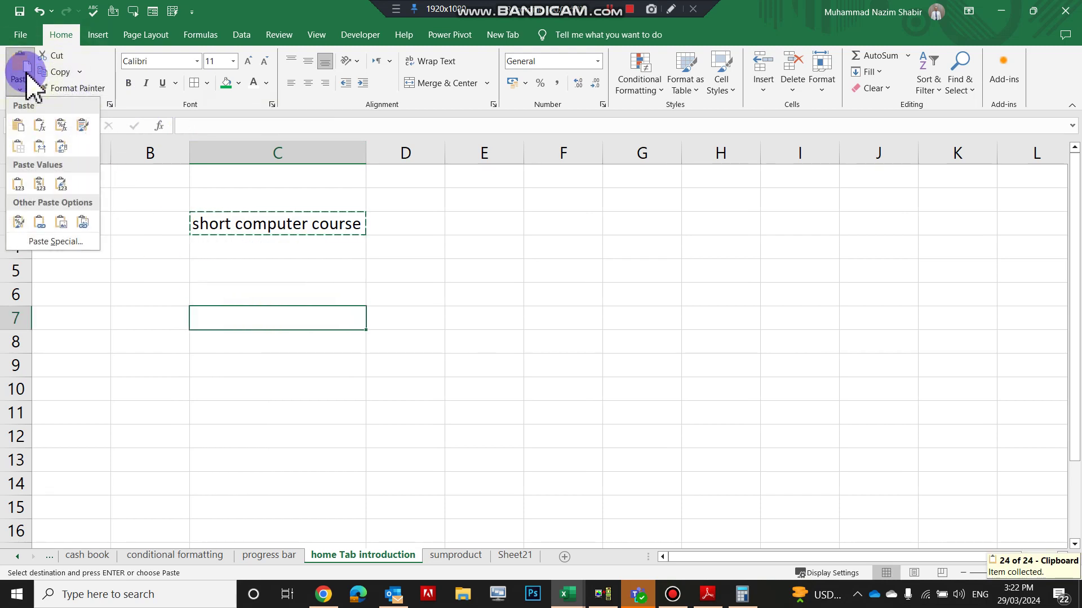
pyautogui.click(24, 123)
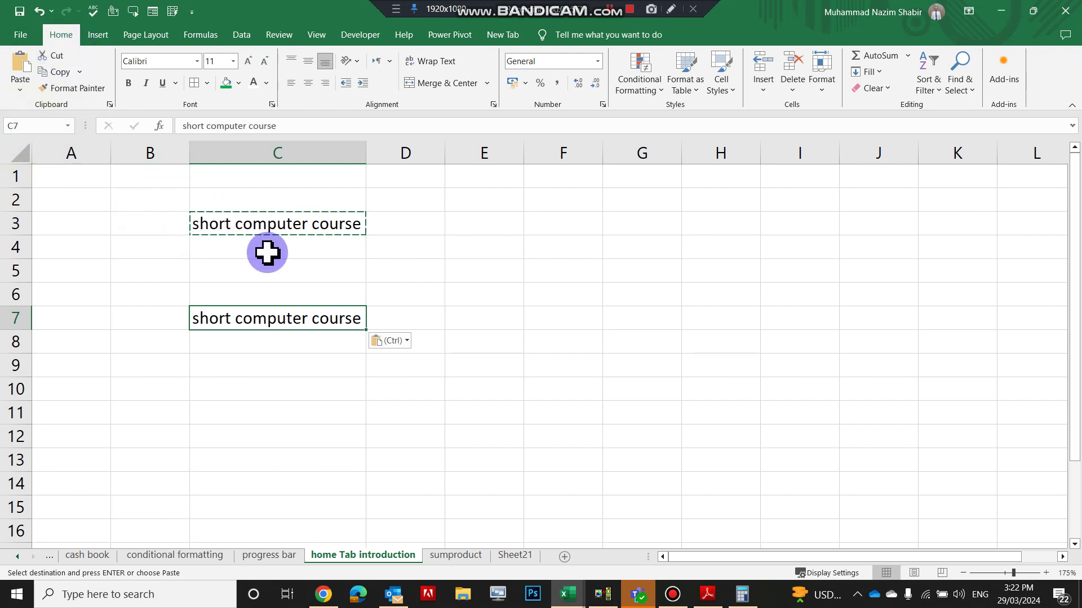
# - Cut the original title out of C3 and paste it into C10
pyautogui.click(262, 231)
pyautogui.click(57, 56)
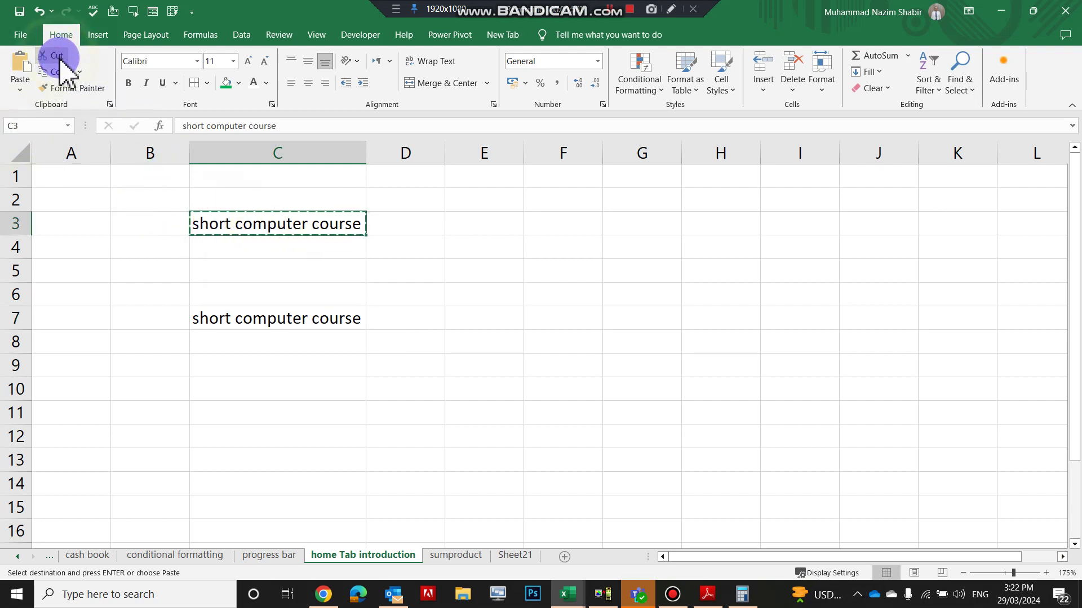
pyautogui.click(272, 389)
pyautogui.click(20, 88)
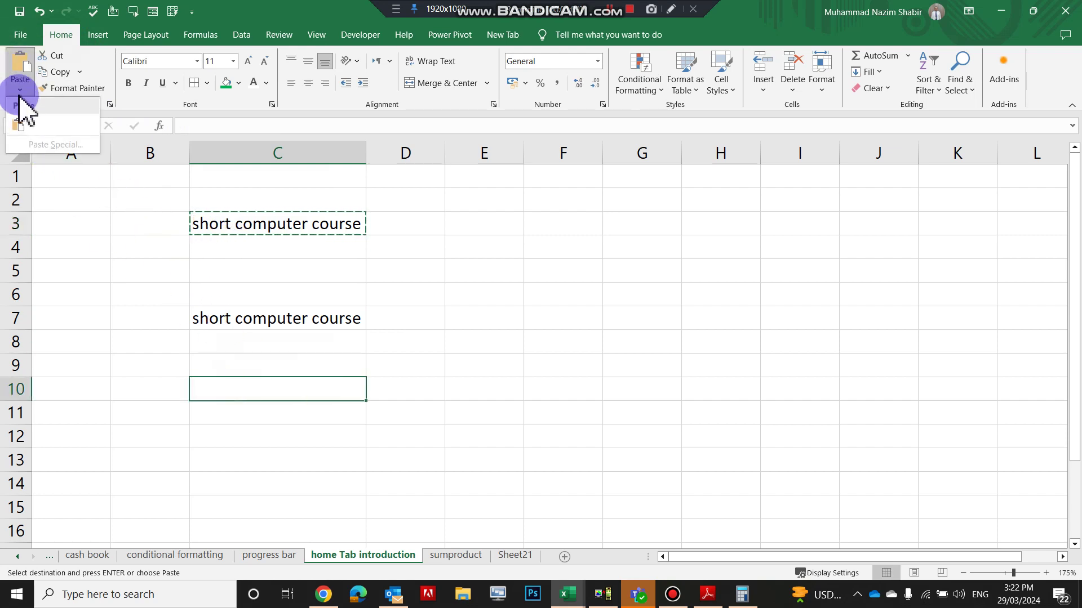
pyautogui.click(18, 125)
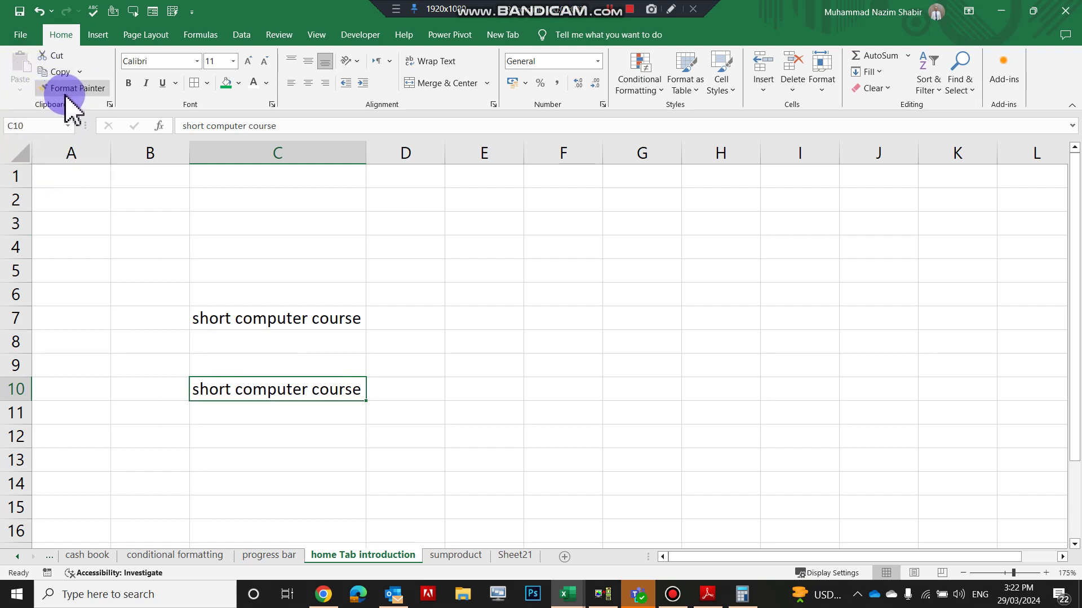
pyautogui.click(264, 318)
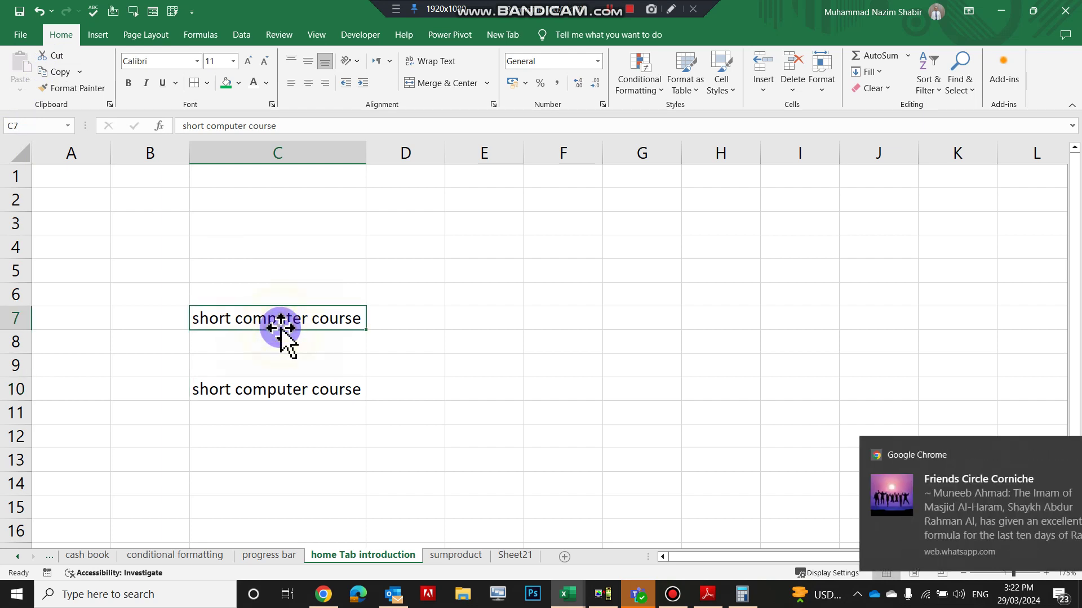
# - Give C7 a green fill and Algerian font, and widen columns C and D
pyautogui.click(227, 84)
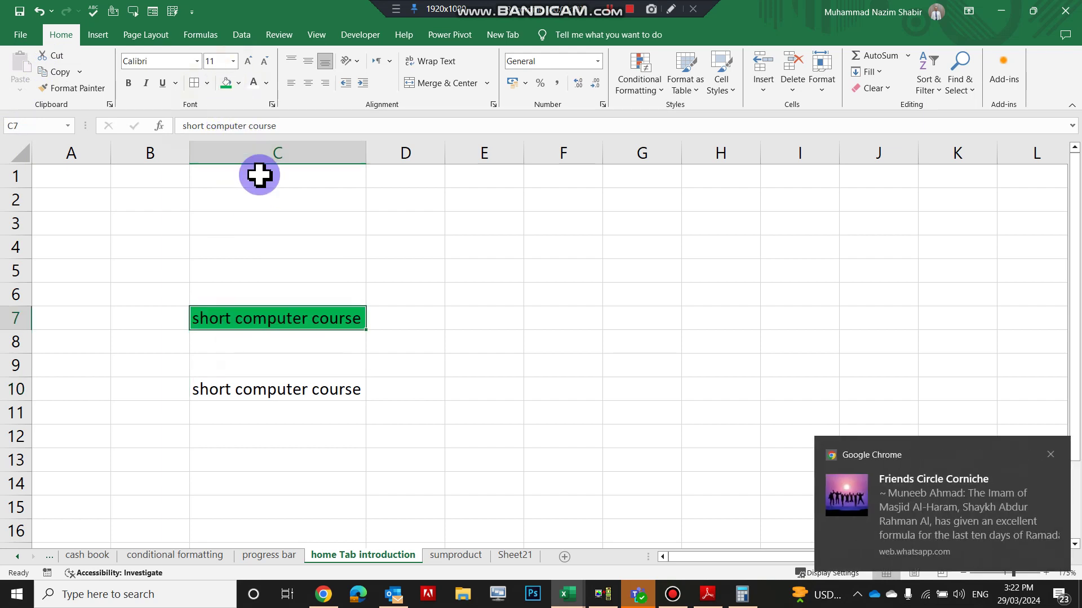
pyautogui.click(196, 61)
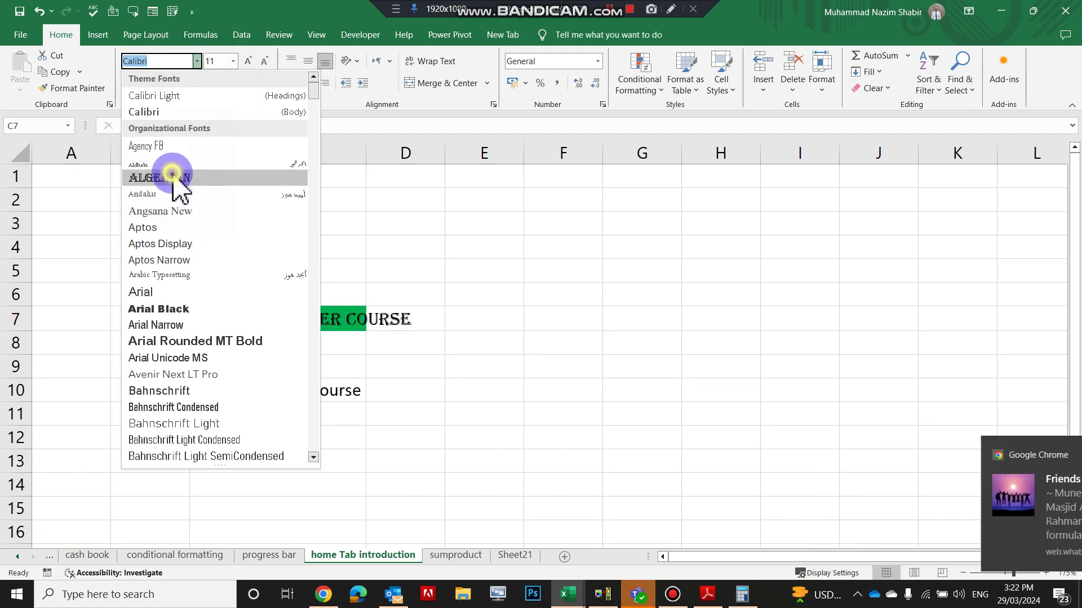
pyautogui.click(175, 178)
pyautogui.moveTo(365, 160); pyautogui.dragTo(386, 160)
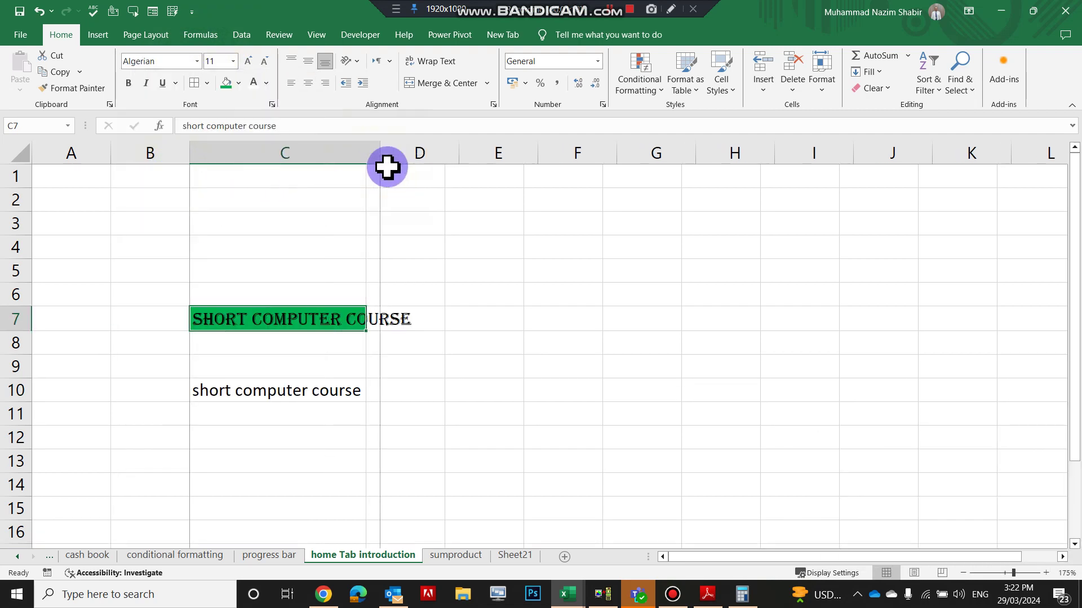
pyautogui.moveTo(465, 155); pyautogui.dragTo(639, 157)
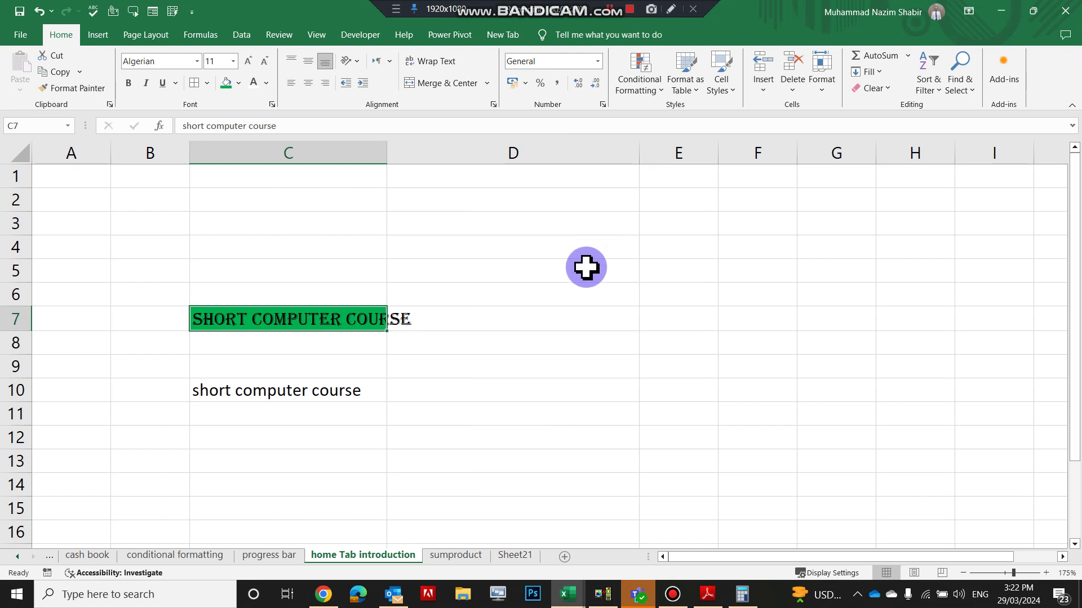
pyautogui.click(523, 203)
# - Copy C7's formatting onto D2 with Format Painter and start typing the sentence there
pyautogui.click(365, 313)
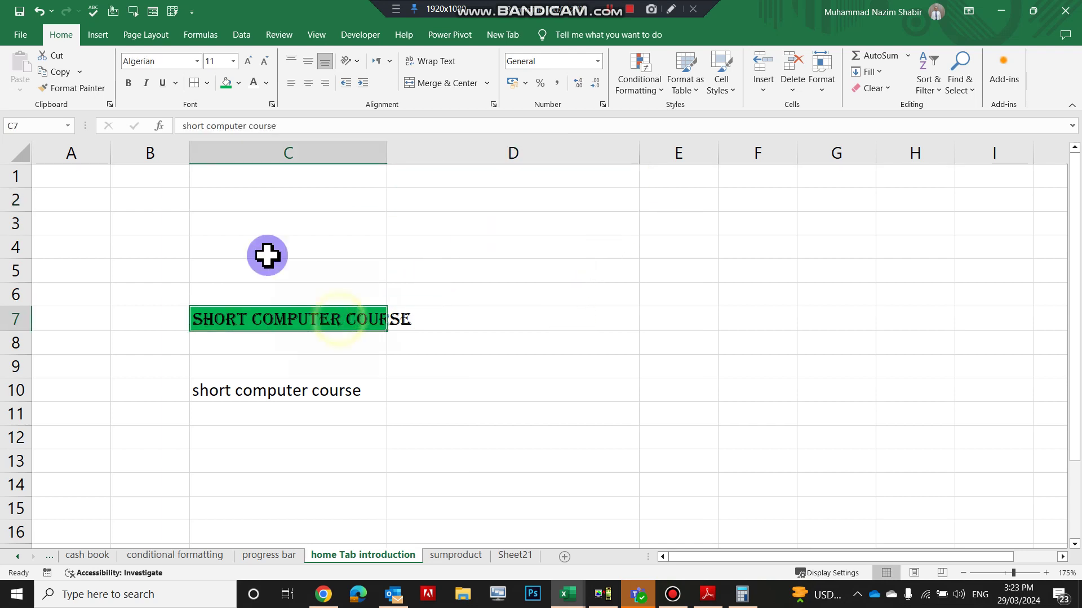
pyautogui.click(54, 91)
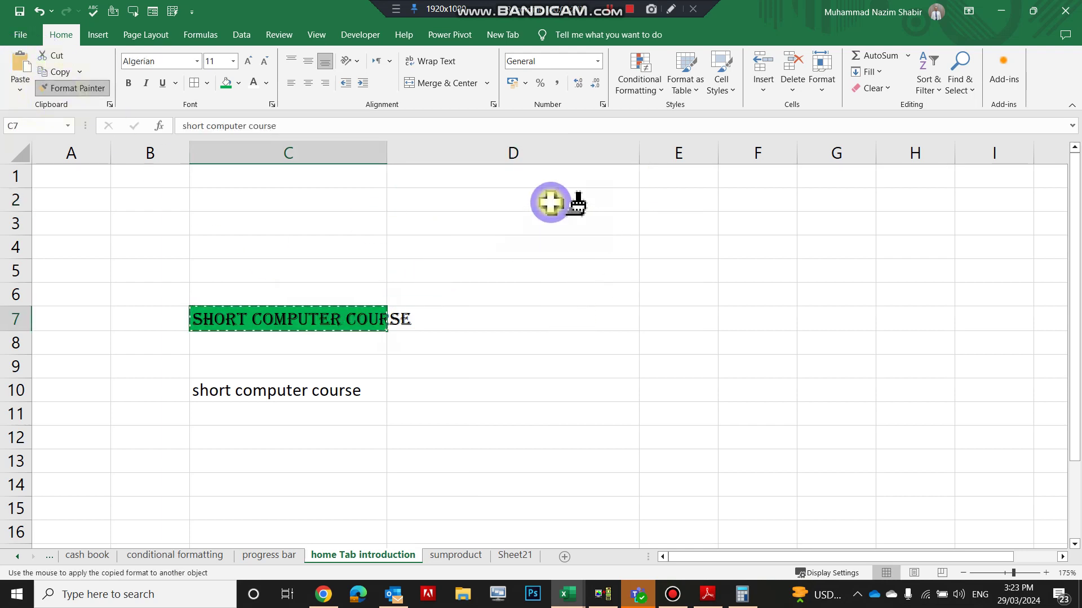
pyautogui.click(550, 202)
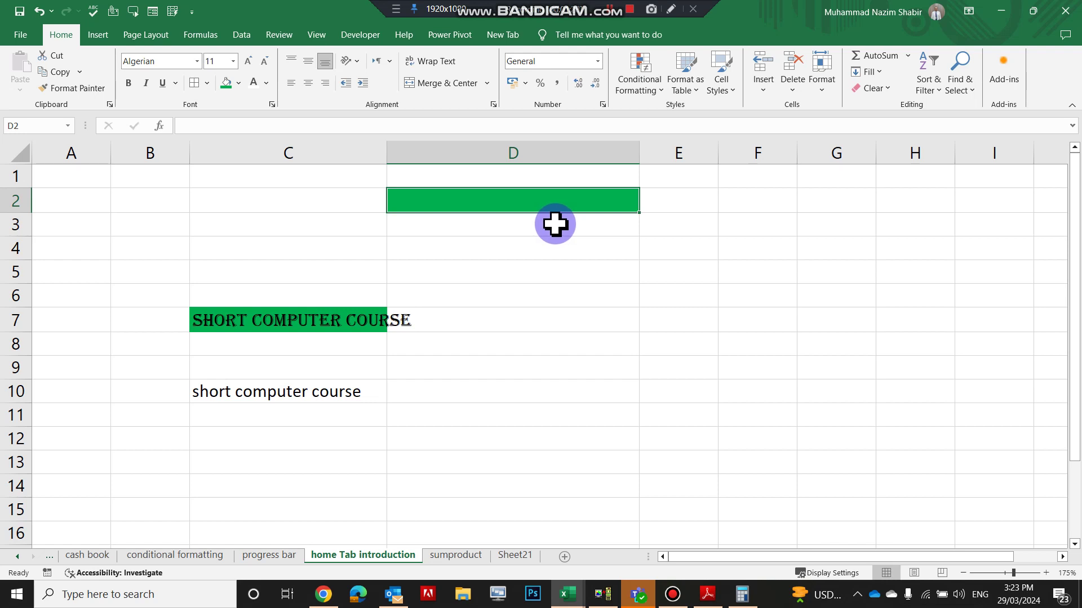
pyautogui.write('this is good short course')
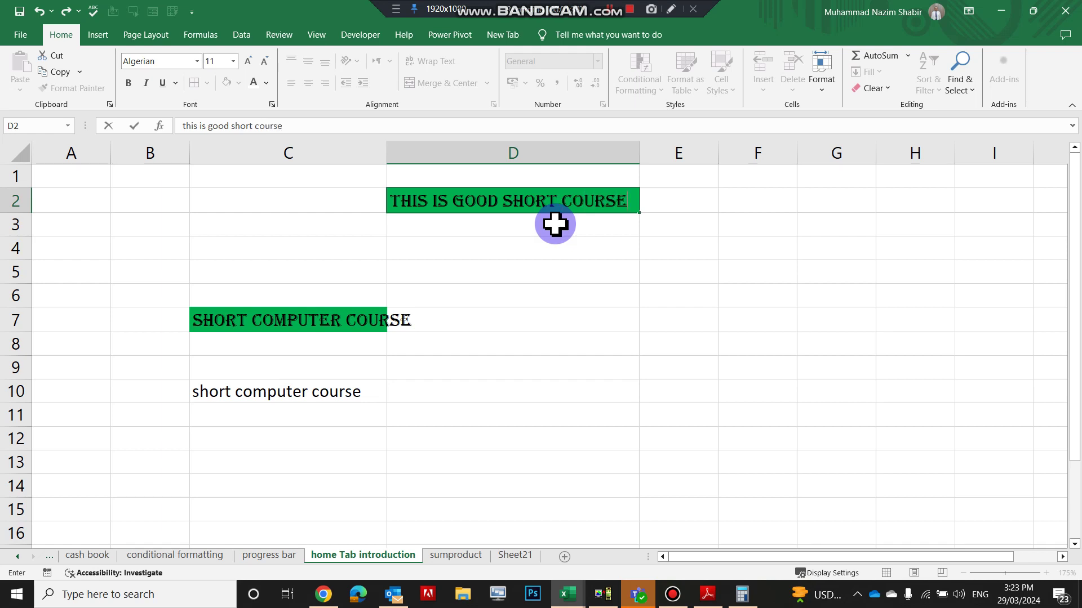
# - Commit 'this is good short course' in D2 and widen column C so C7's title fits
pyautogui.click(345, 319)
pyautogui.moveTo(387, 152); pyautogui.dragTo(419, 165)
pyautogui.click(500, 202)
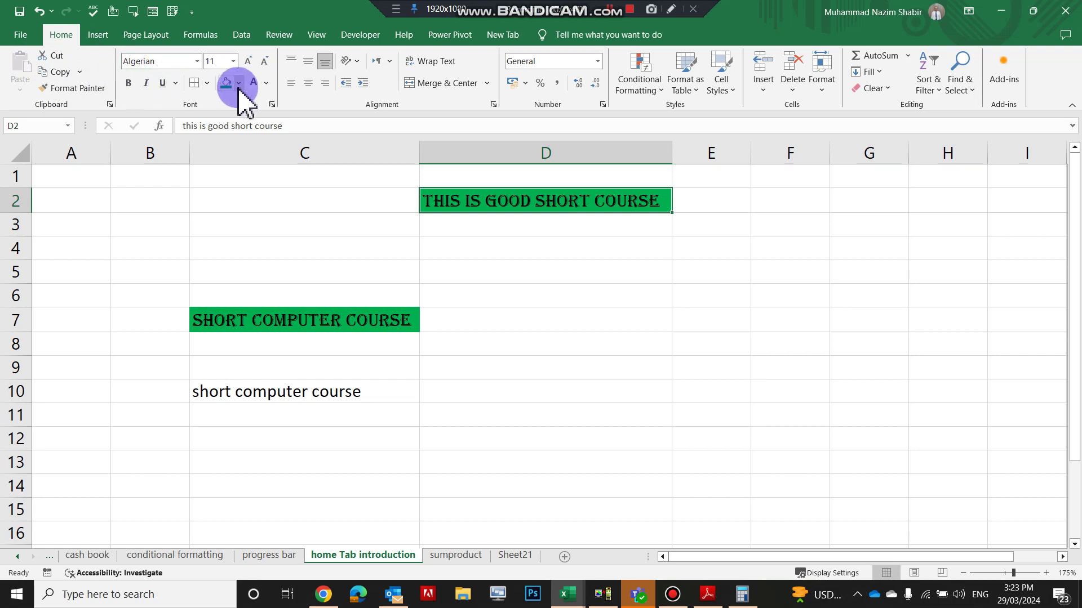
# - Change the D2 sentence's font from Algerian to Calibri
pyautogui.click(198, 61)
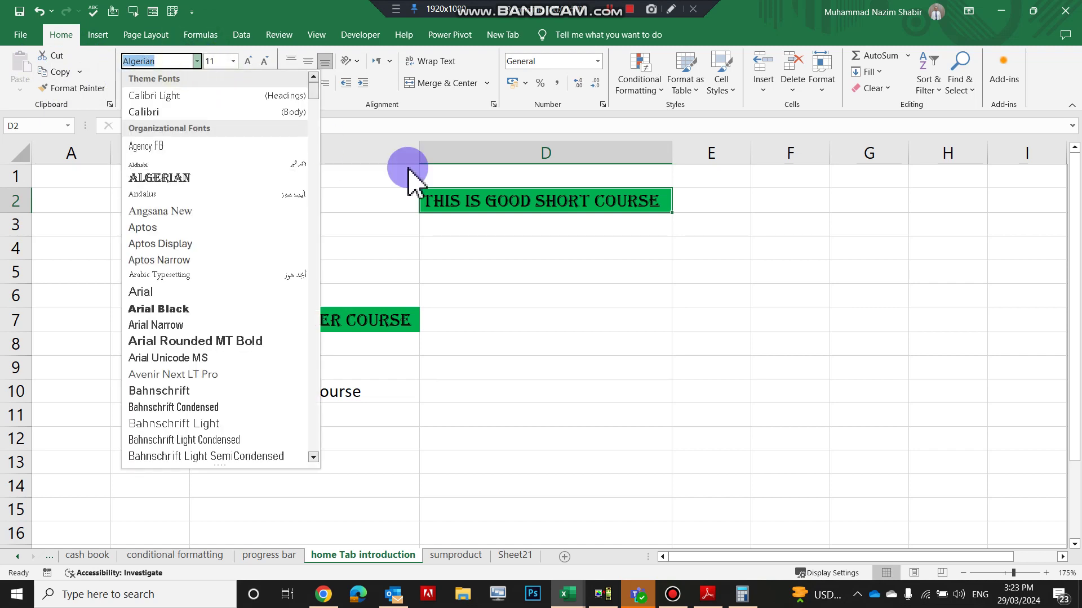
pyautogui.click(502, 208)
pyautogui.click(522, 228)
pyautogui.click(521, 204)
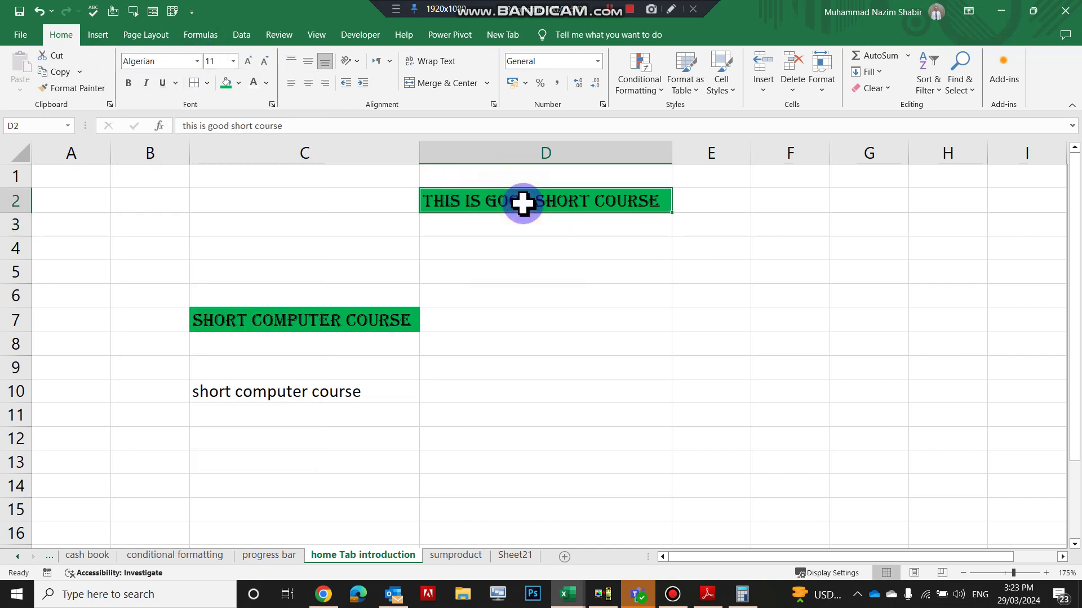
pyautogui.scroll(2, 523, 205)
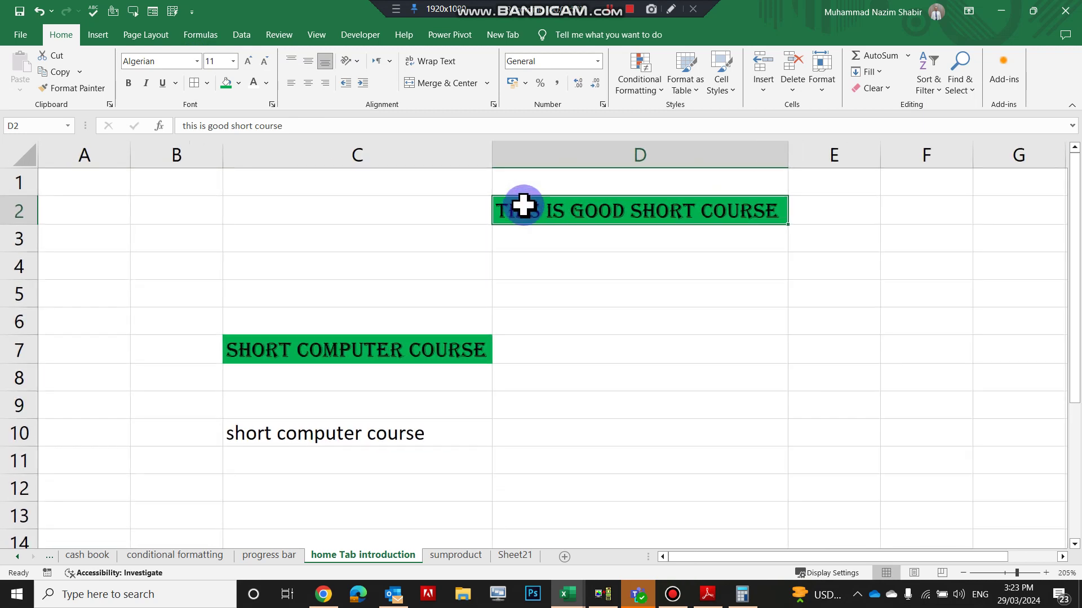
pyautogui.click(198, 61)
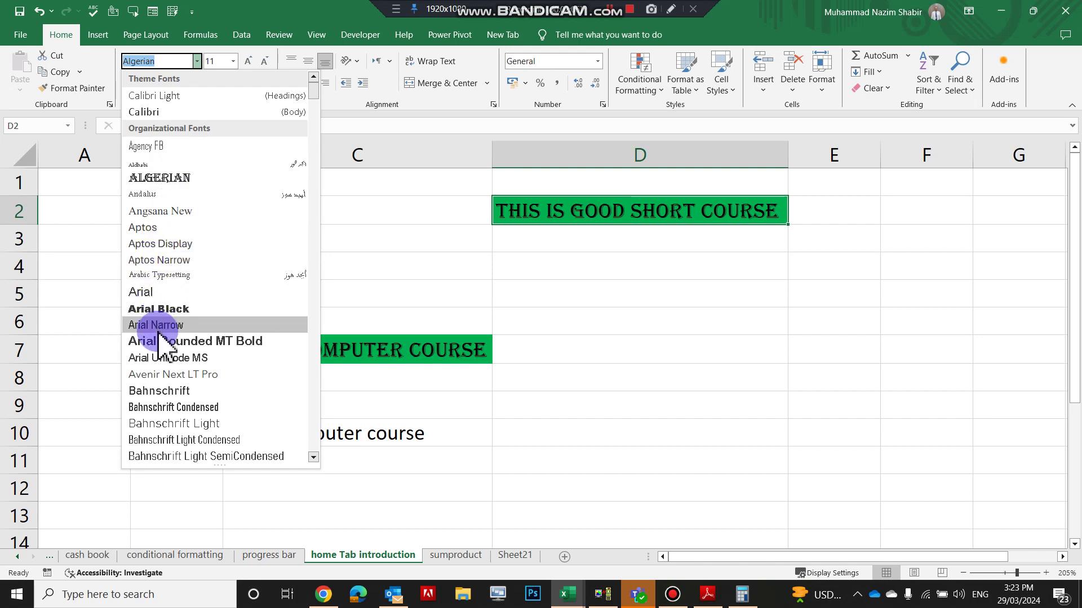
pyautogui.scroll(-1, 162, 361)
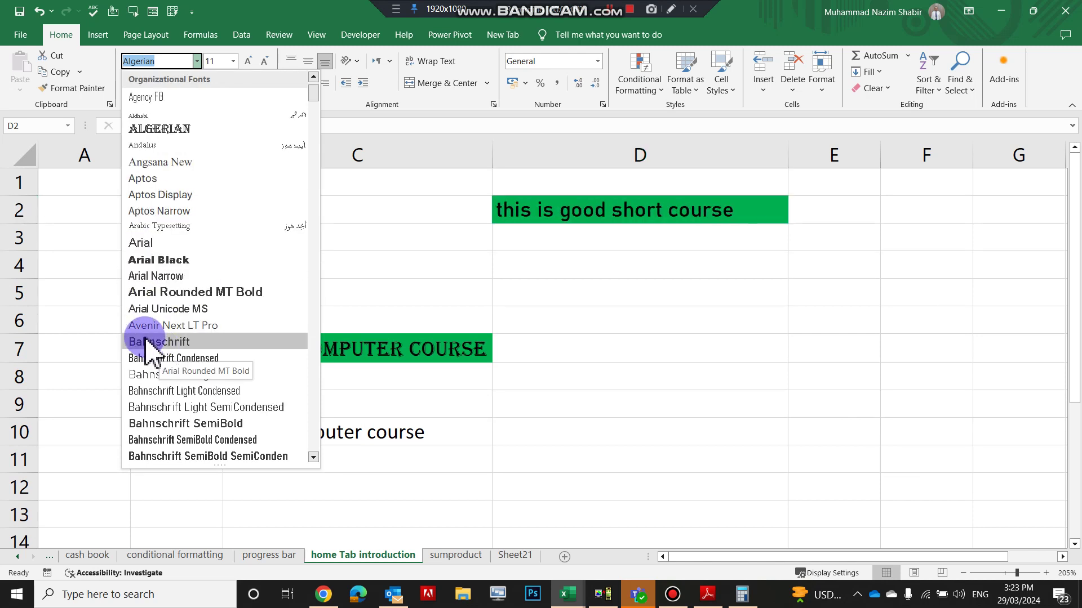
pyautogui.scroll(-1, 148, 354)
pyautogui.scroll(-1, 146, 340)
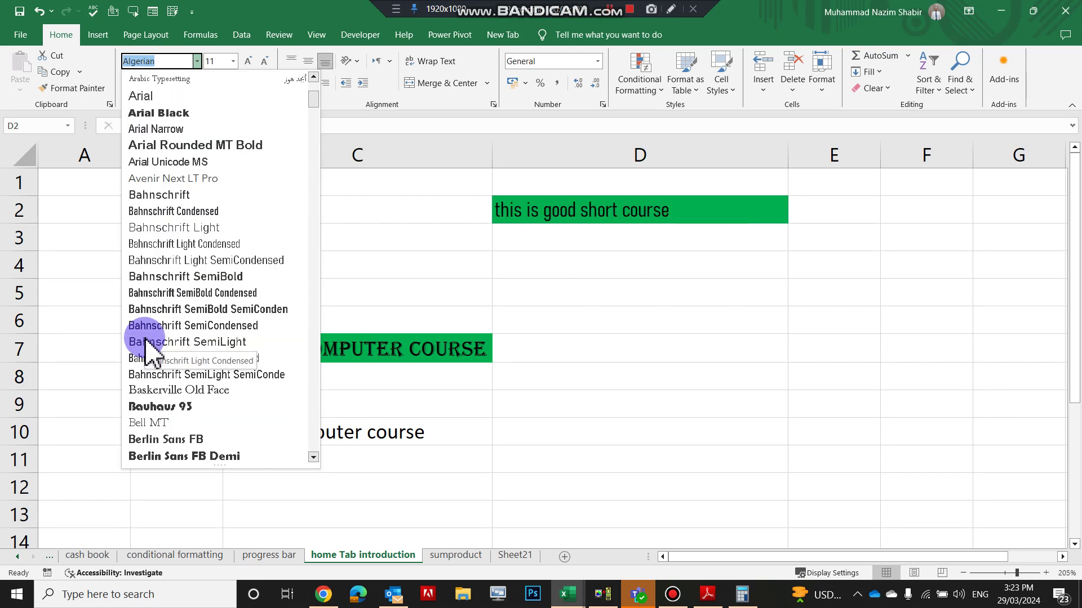
pyautogui.scroll(-2, 154, 406)
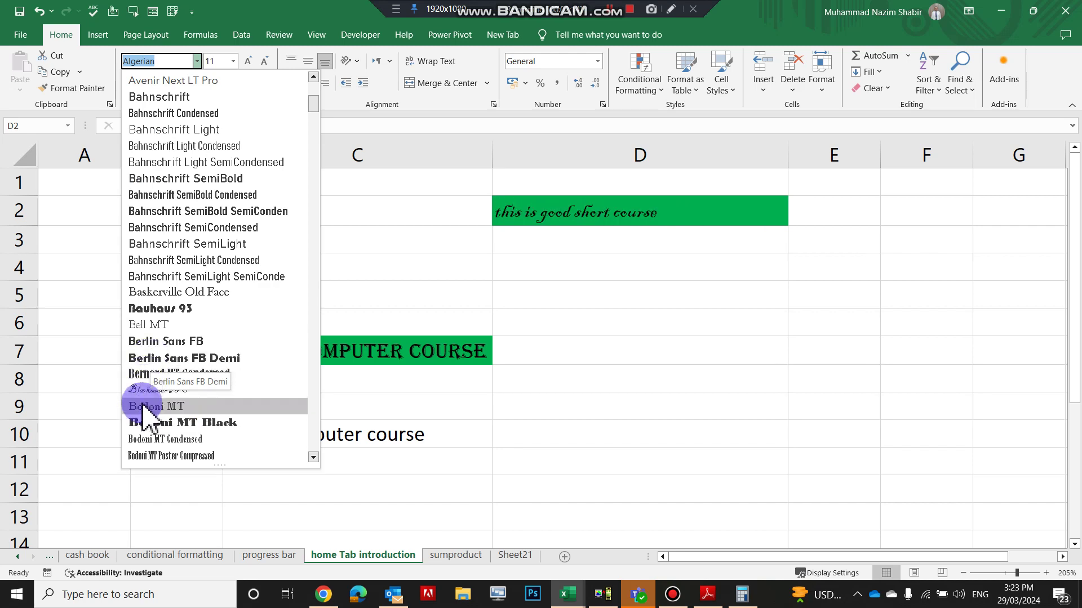
pyautogui.scroll(-2, 142, 411)
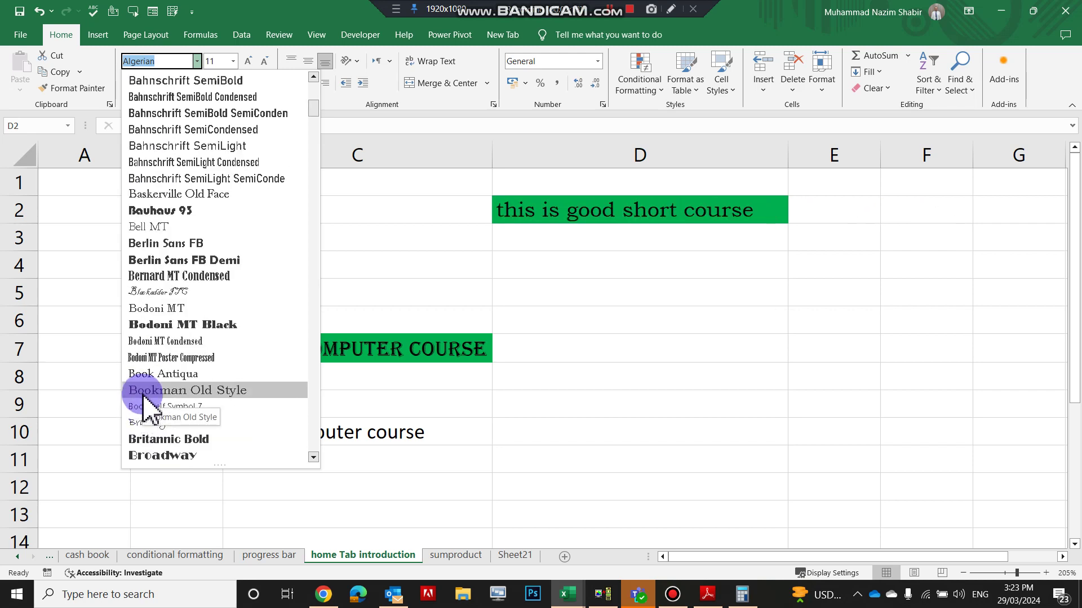
pyautogui.scroll(-1, 144, 400)
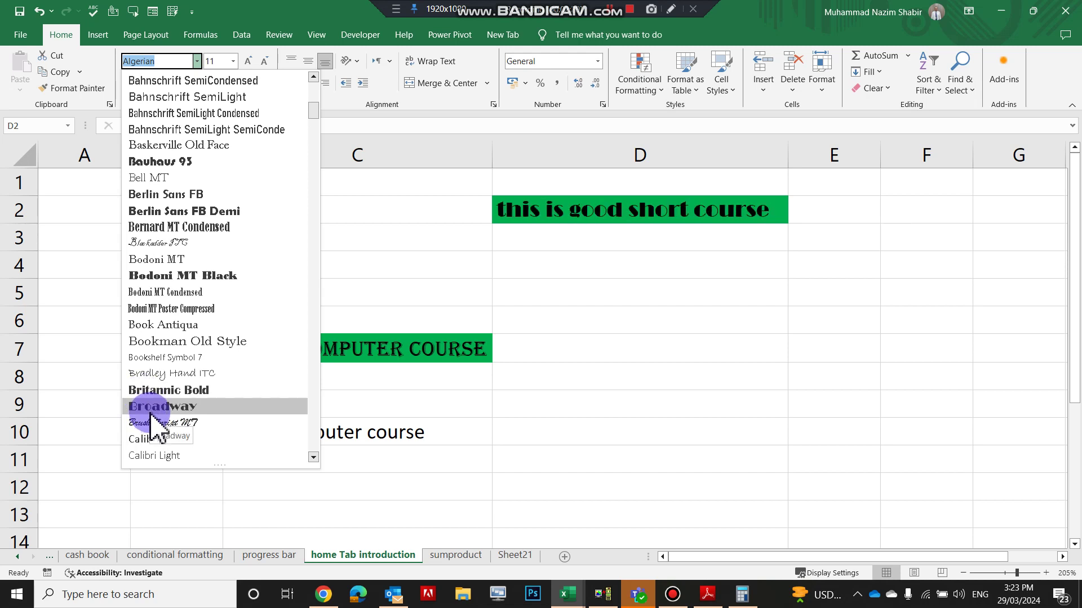
pyautogui.scroll(-2, 151, 414)
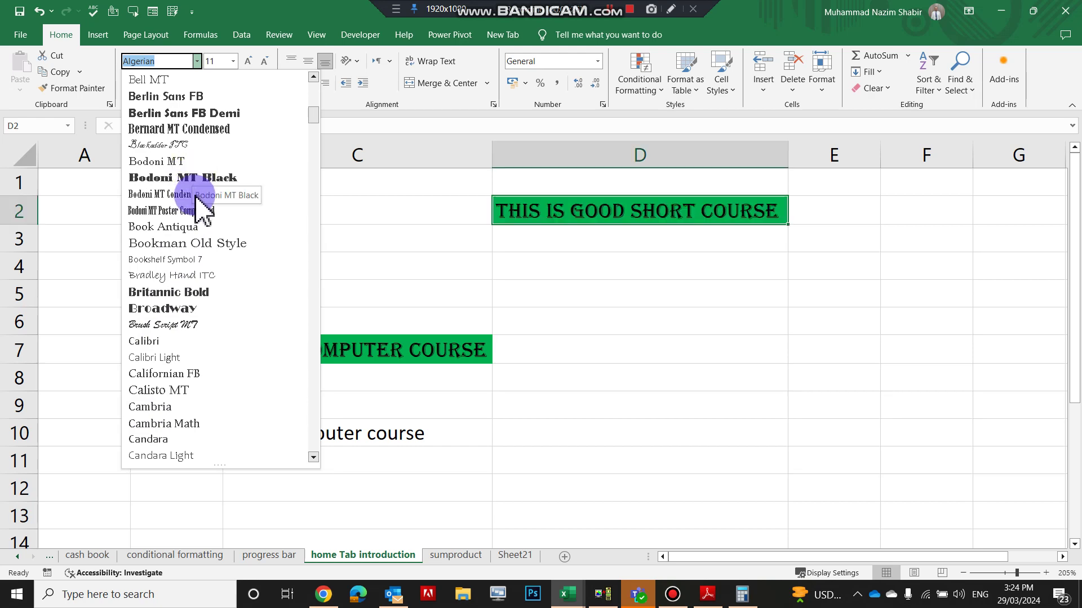
pyautogui.scroll(3, 202, 209)
pyautogui.scroll(12, 194, 211)
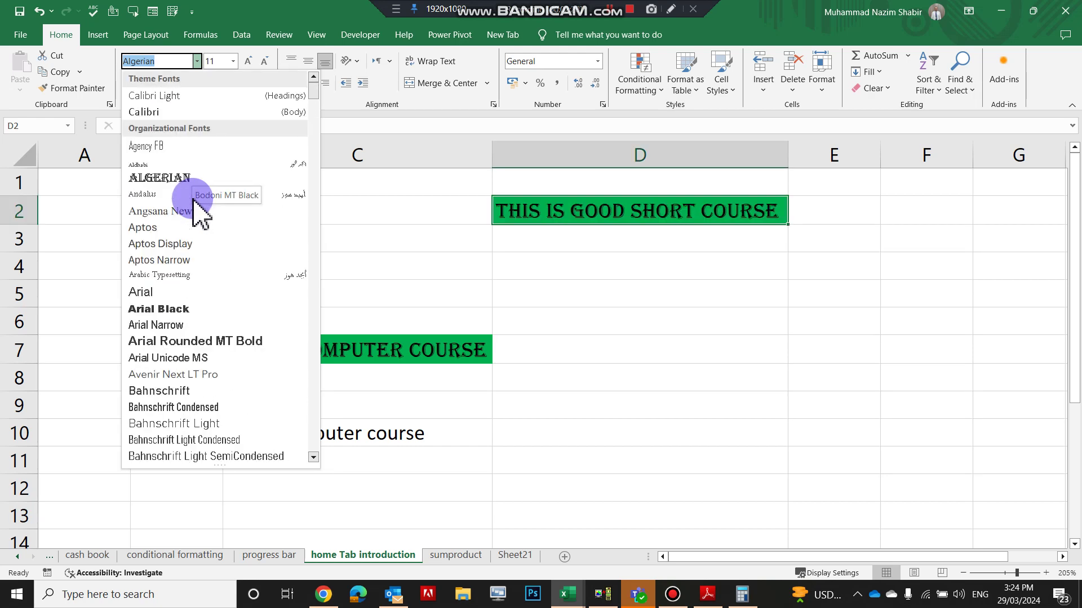
pyautogui.click(151, 113)
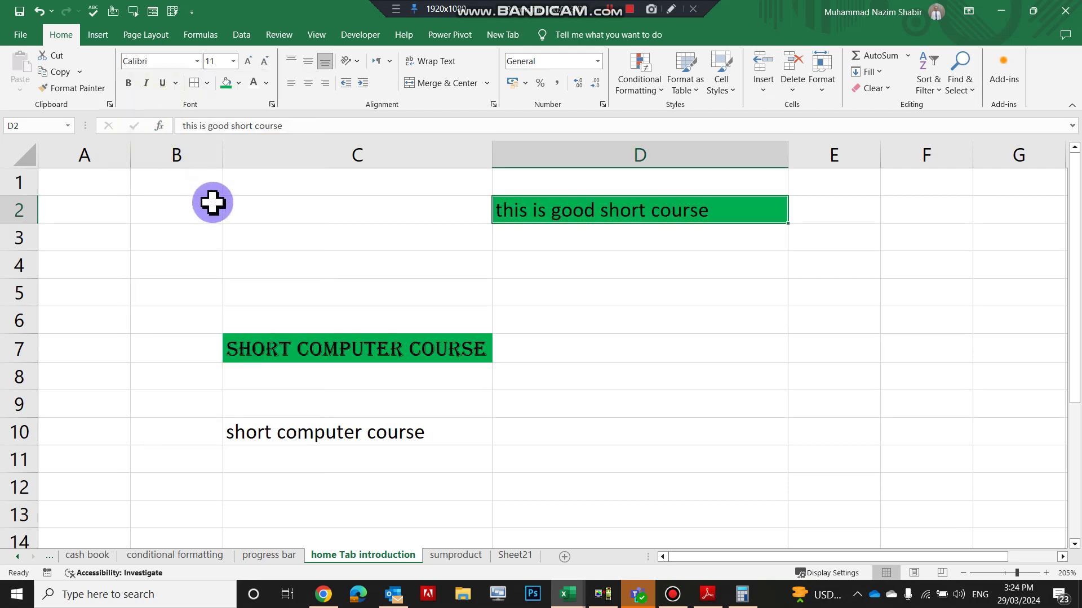
# - Try bold and italic on D2, leave both off, and apply a single underline
pyautogui.click(130, 84)
pyautogui.click(129, 84)
pyautogui.click(129, 85)
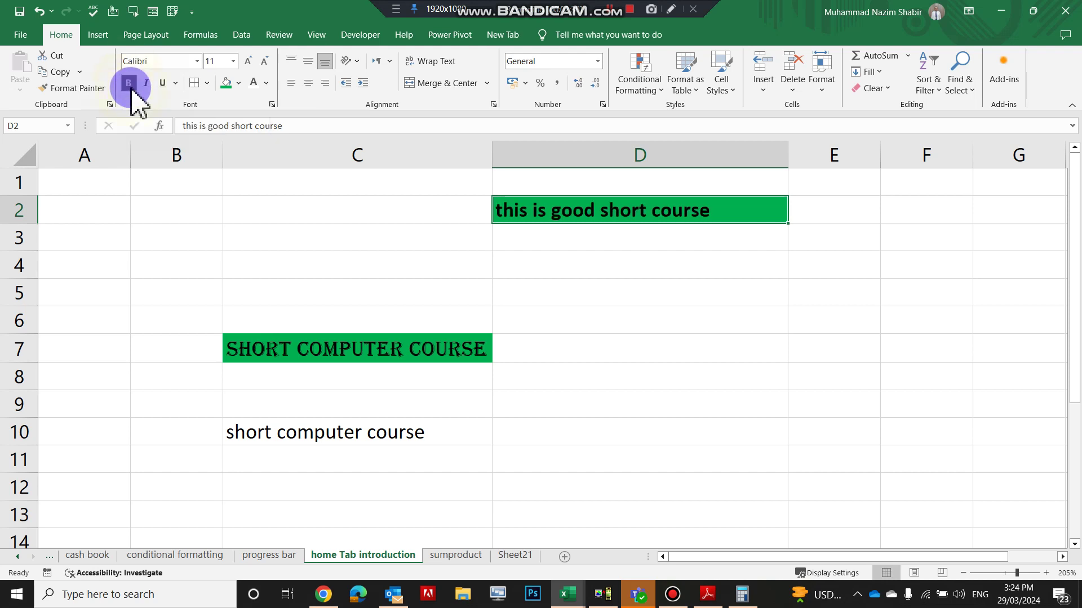
pyautogui.click(129, 84)
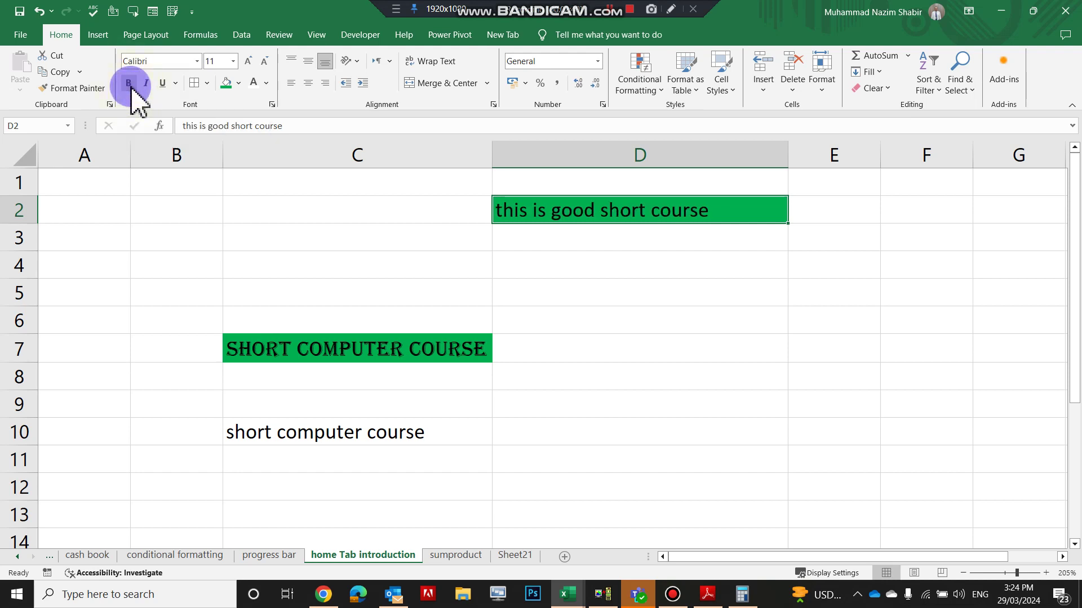
pyautogui.click(131, 86)
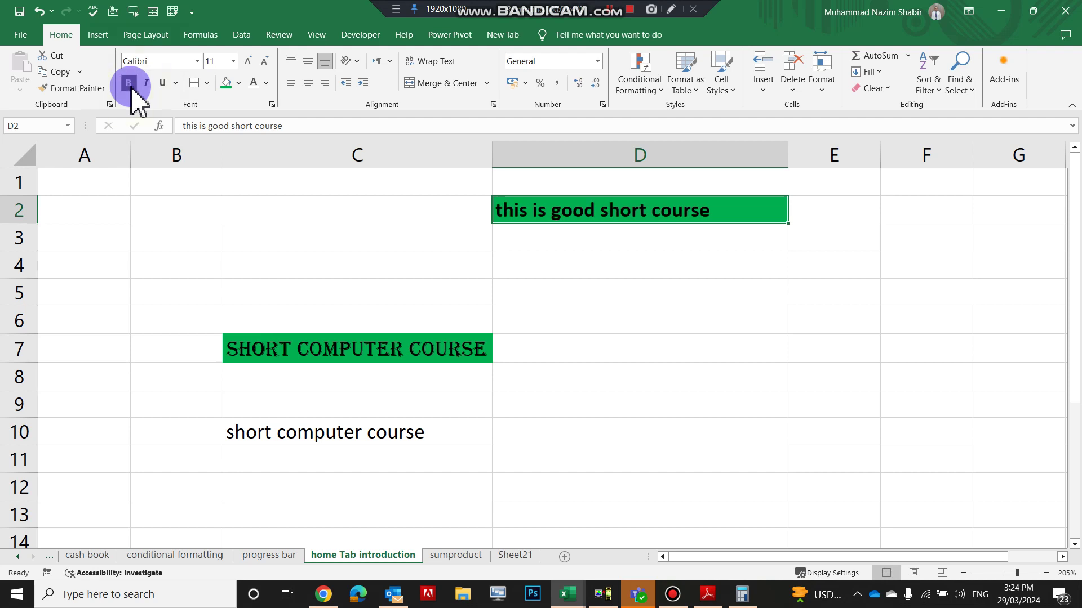
pyautogui.click(131, 85)
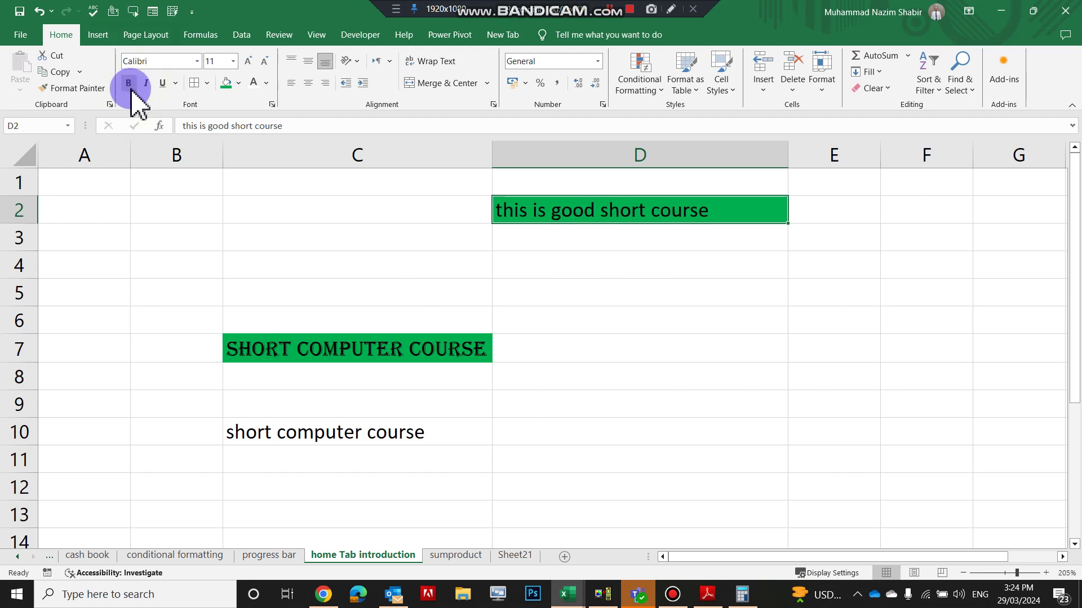
pyautogui.click(150, 86)
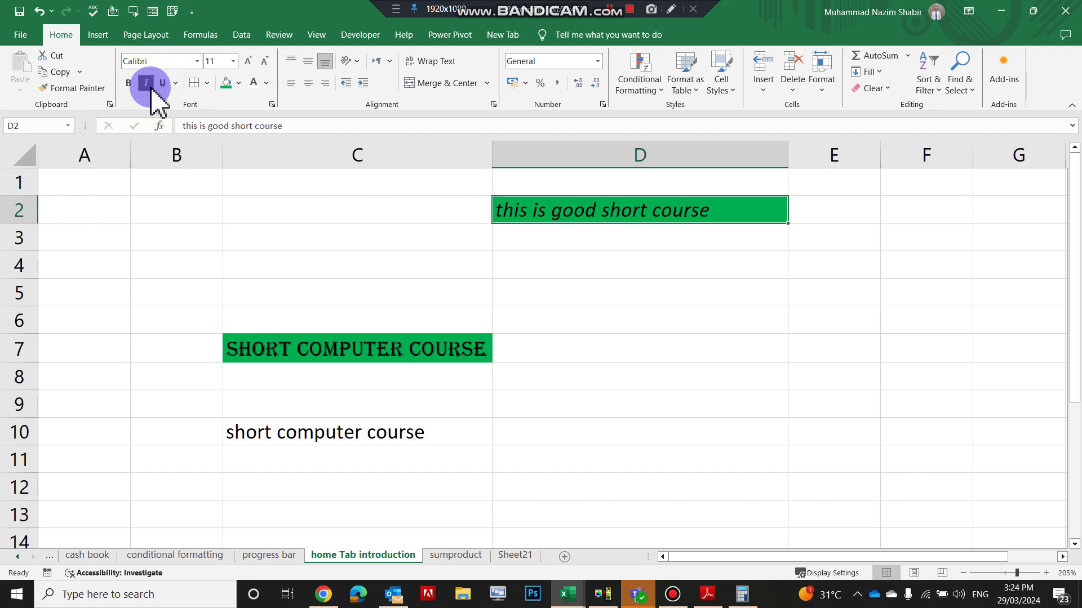
pyautogui.click(148, 84)
pyautogui.click(148, 84)
pyautogui.click(149, 84)
pyautogui.click(162, 83)
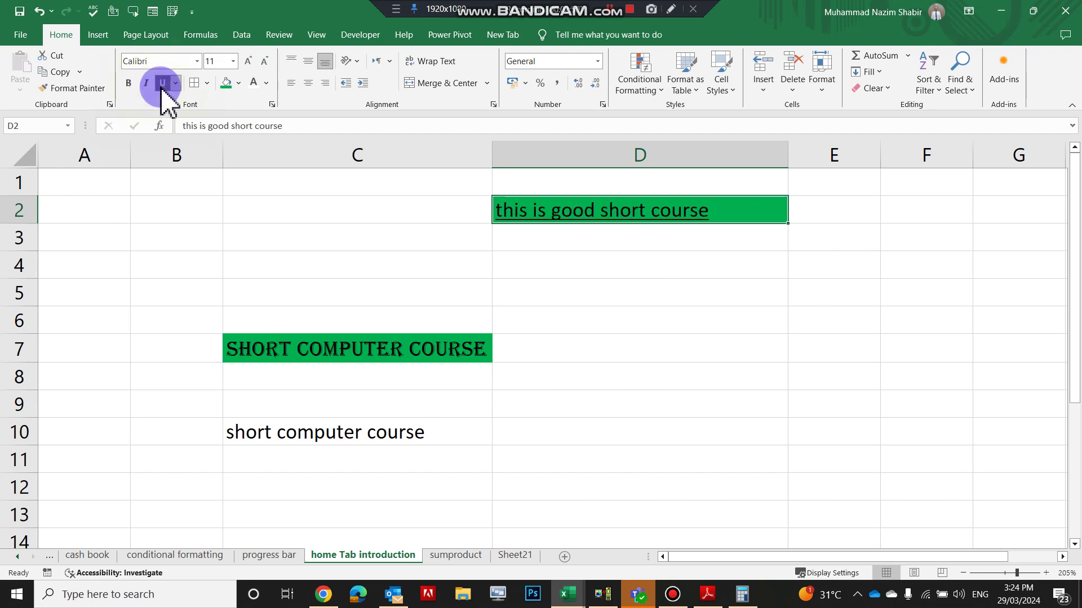
pyautogui.click(22, 211)
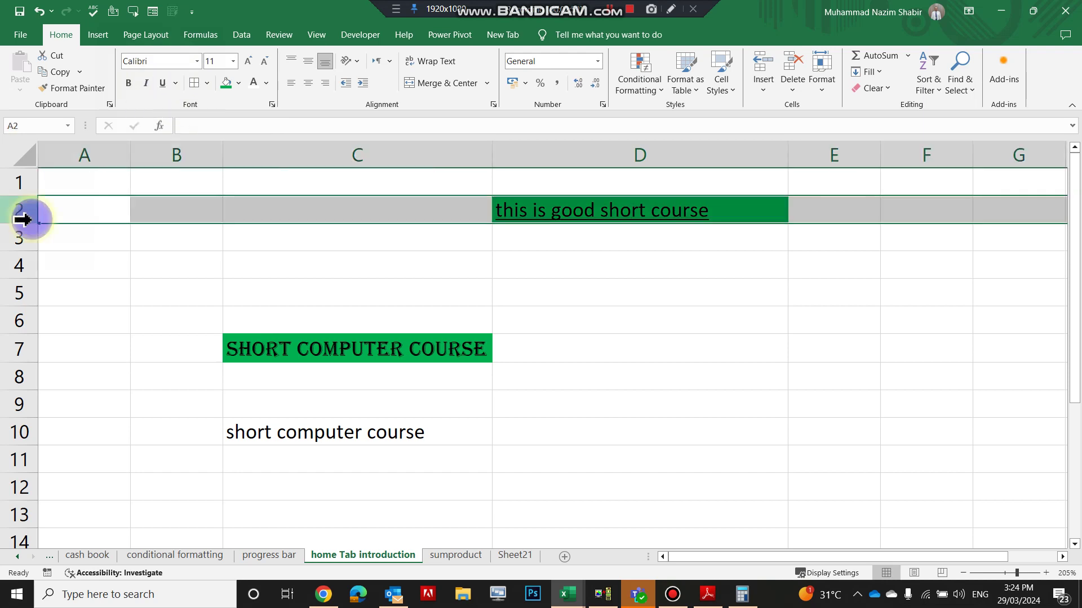
# - Make row 2 taller and centre D2's text horizontally and vertically
pyautogui.moveTo(36, 224); pyautogui.dragTo(34, 266)
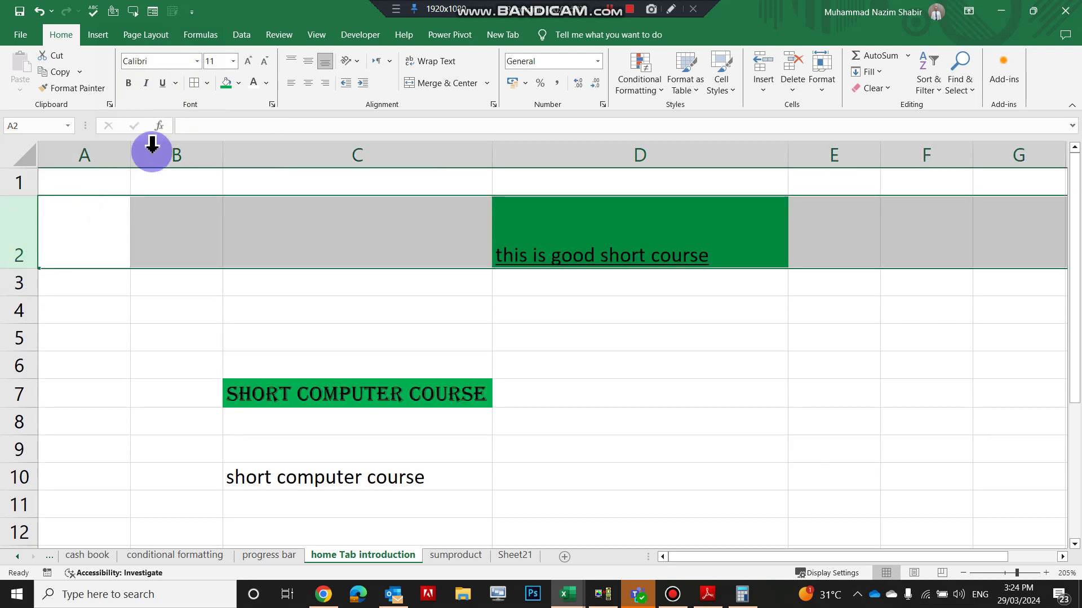
pyautogui.click(308, 83)
pyautogui.click(308, 60)
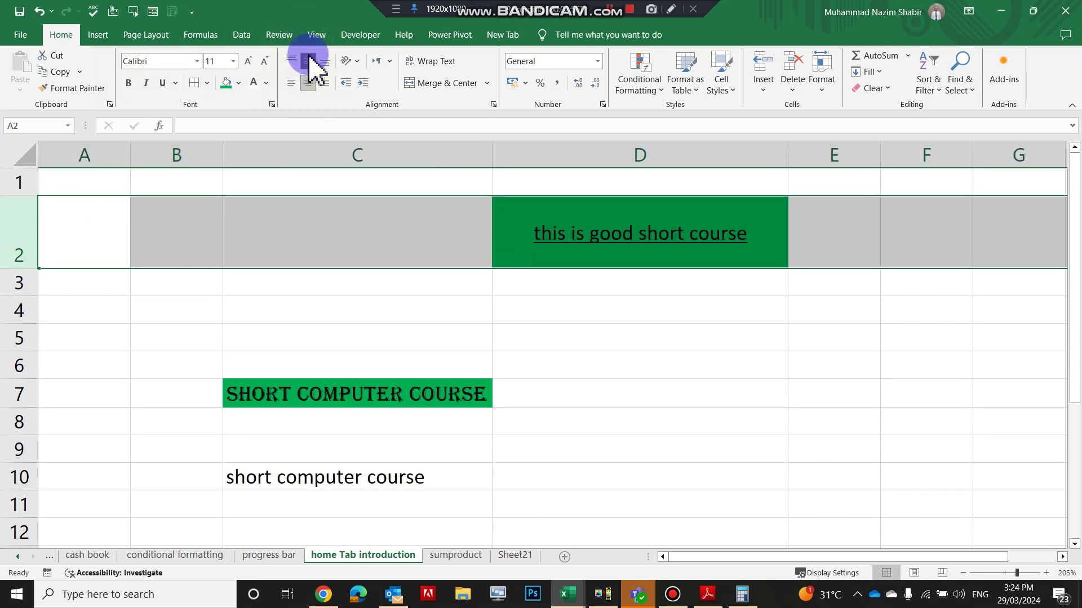
# - Toggle the underline on D2's text off and back on
pyautogui.click(163, 83)
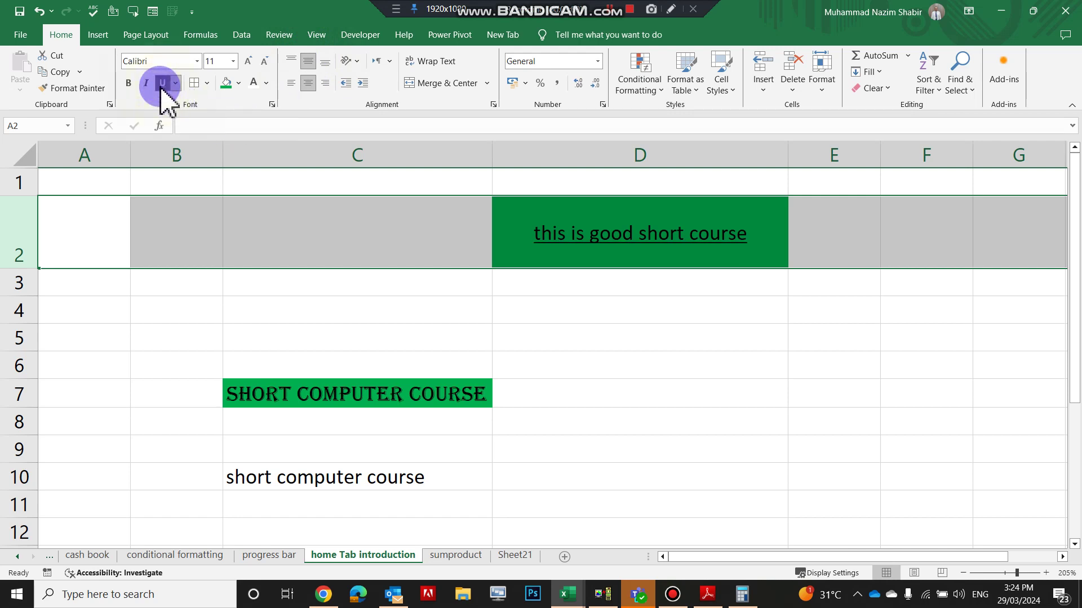
pyautogui.click(299, 302)
pyautogui.click(550, 224)
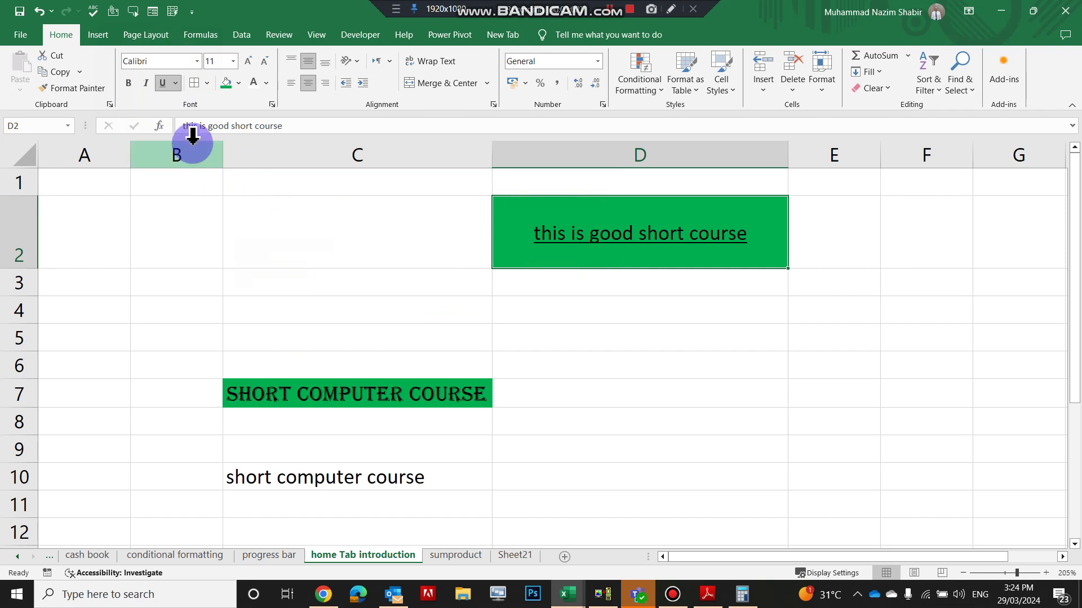
pyautogui.click(161, 83)
pyautogui.click(161, 84)
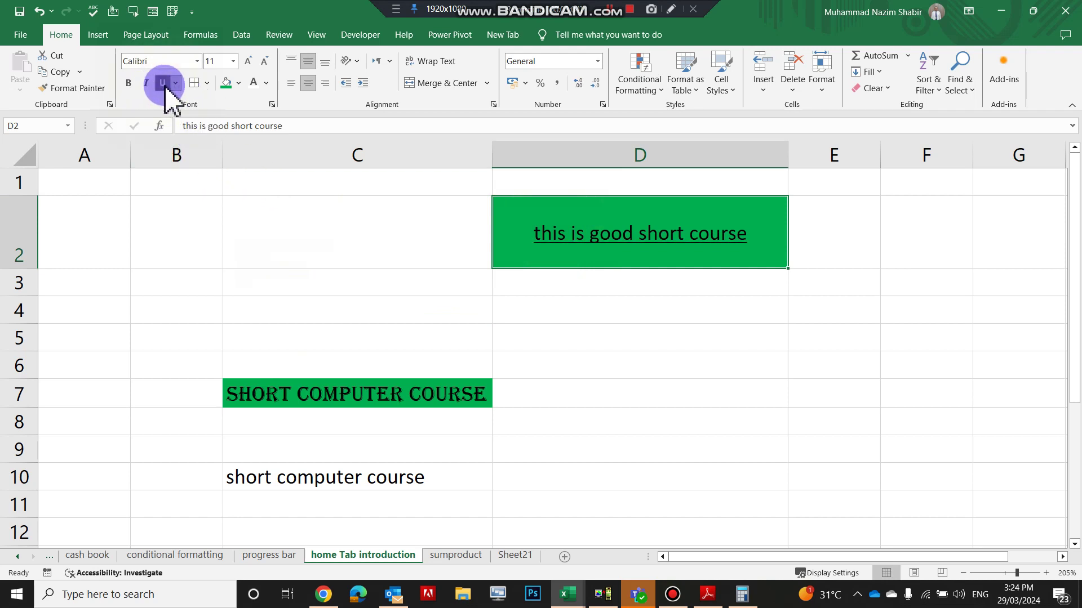
pyautogui.click(176, 83)
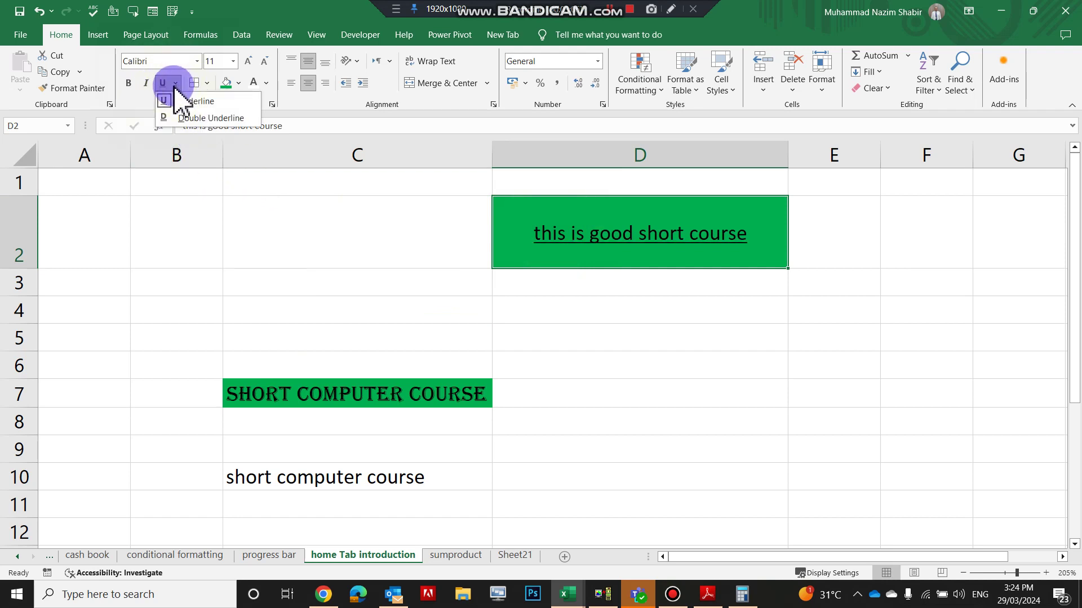
# - Give D2's text a double underline and change its fill to white
pyautogui.click(189, 117)
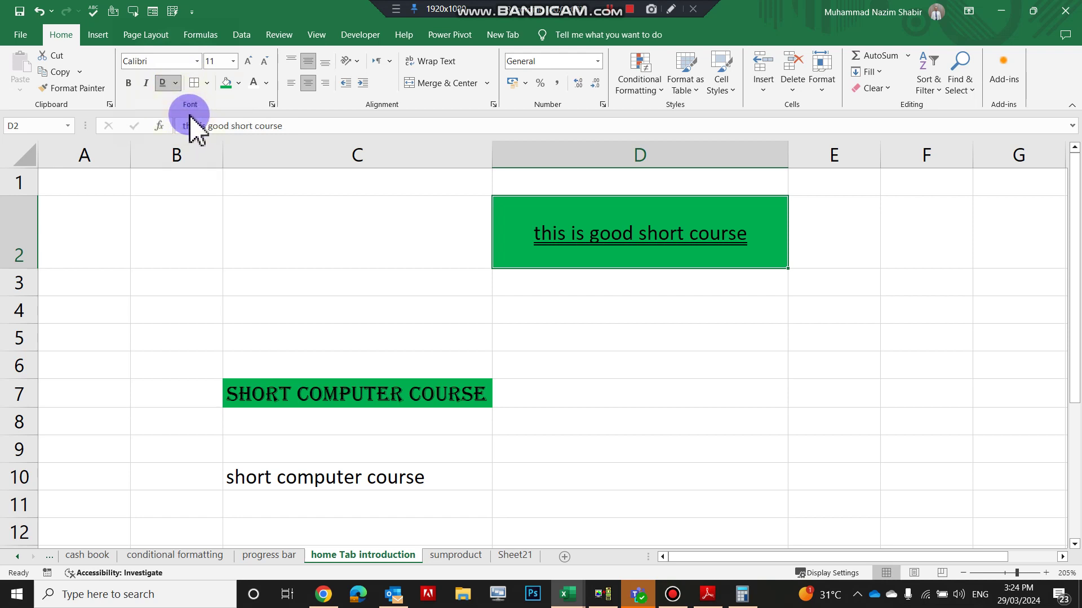
pyautogui.click(262, 257)
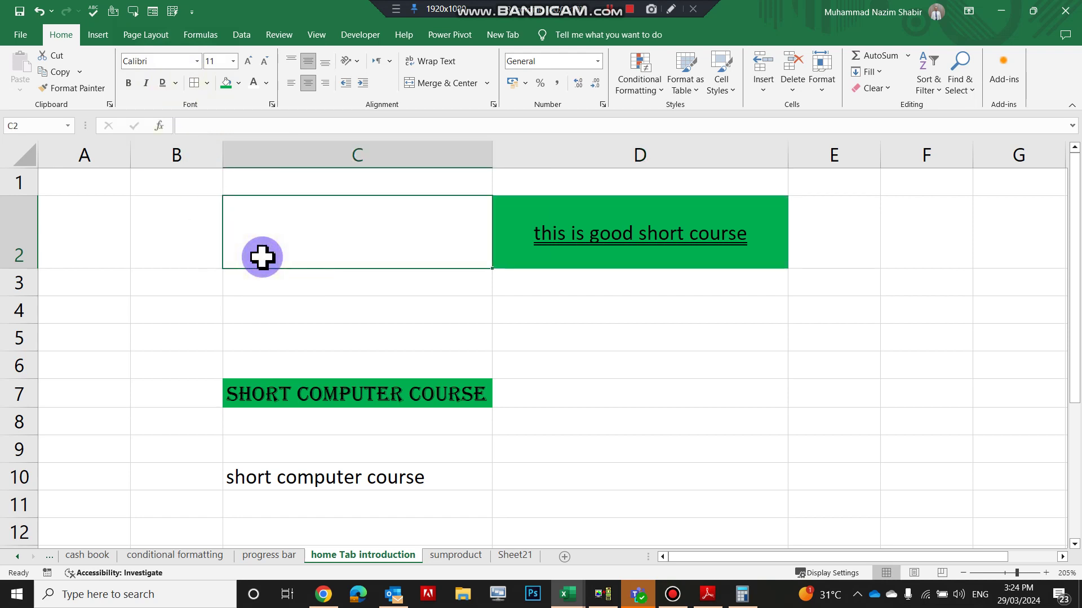
pyautogui.click(500, 210)
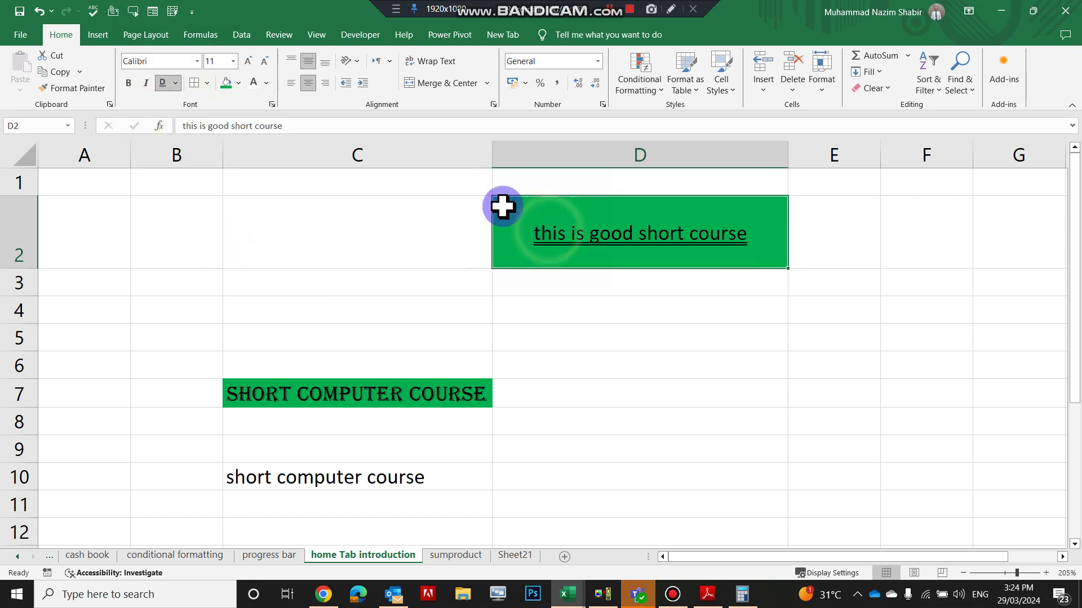
pyautogui.click(240, 84)
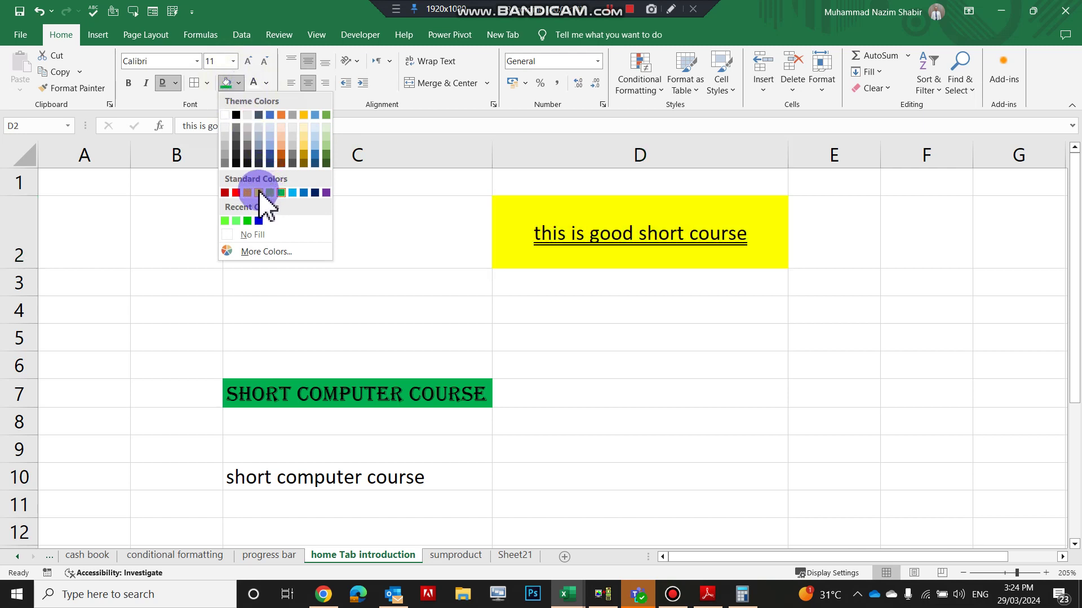
pyautogui.click(225, 115)
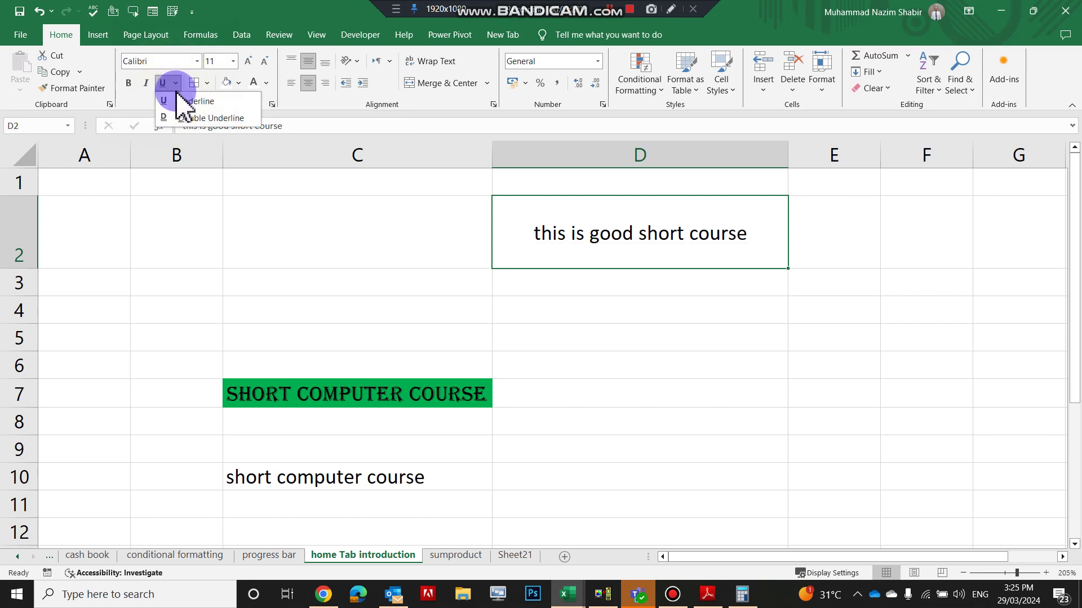
# - Reapply the double underline to D2's text
pyautogui.click(175, 84)
pyautogui.click(183, 117)
pyautogui.click(580, 282)
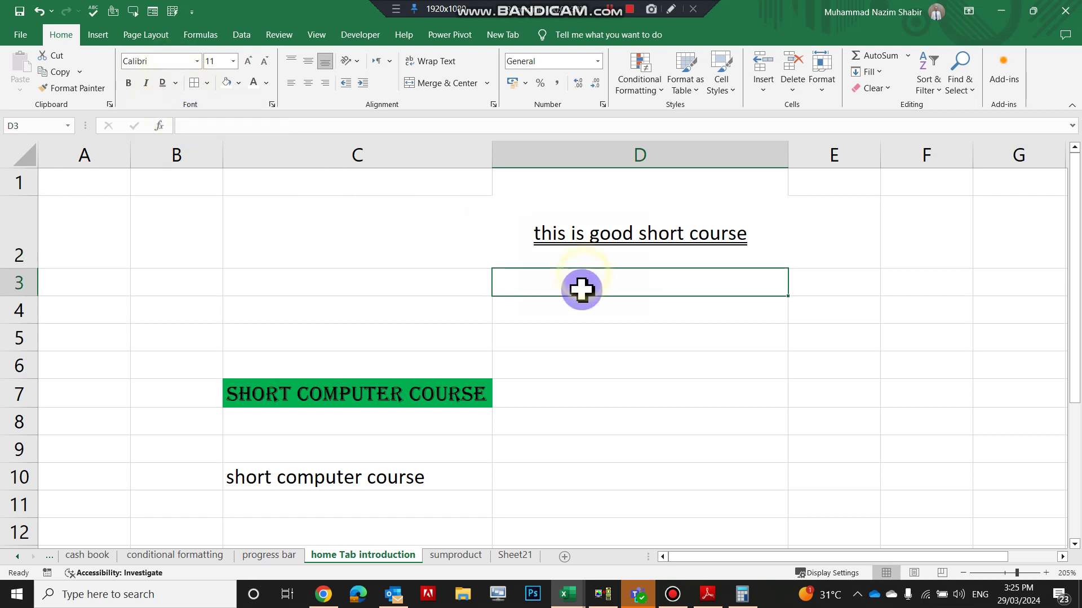
pyautogui.click(563, 242)
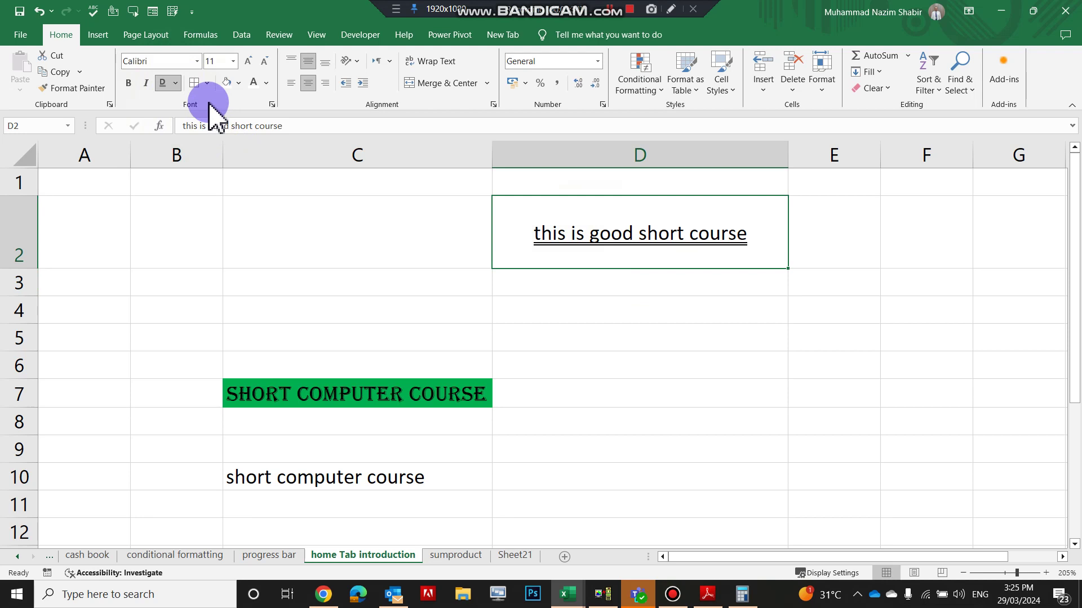
pyautogui.click(208, 83)
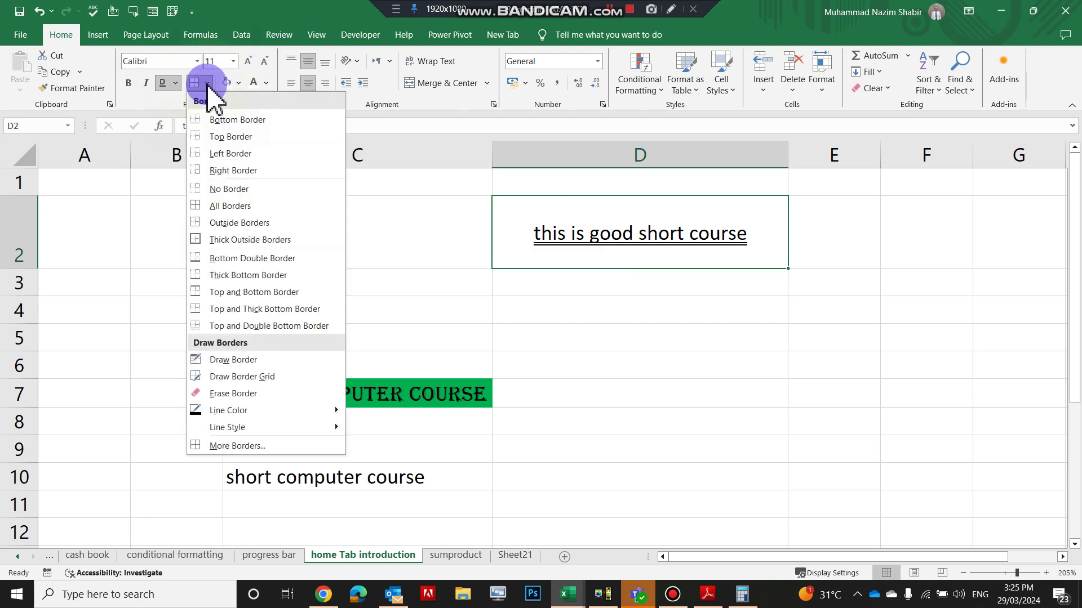
# - Put all borders on D2, a border line on D5, and a top border on D7
pyautogui.click(196, 208)
pyautogui.click(679, 330)
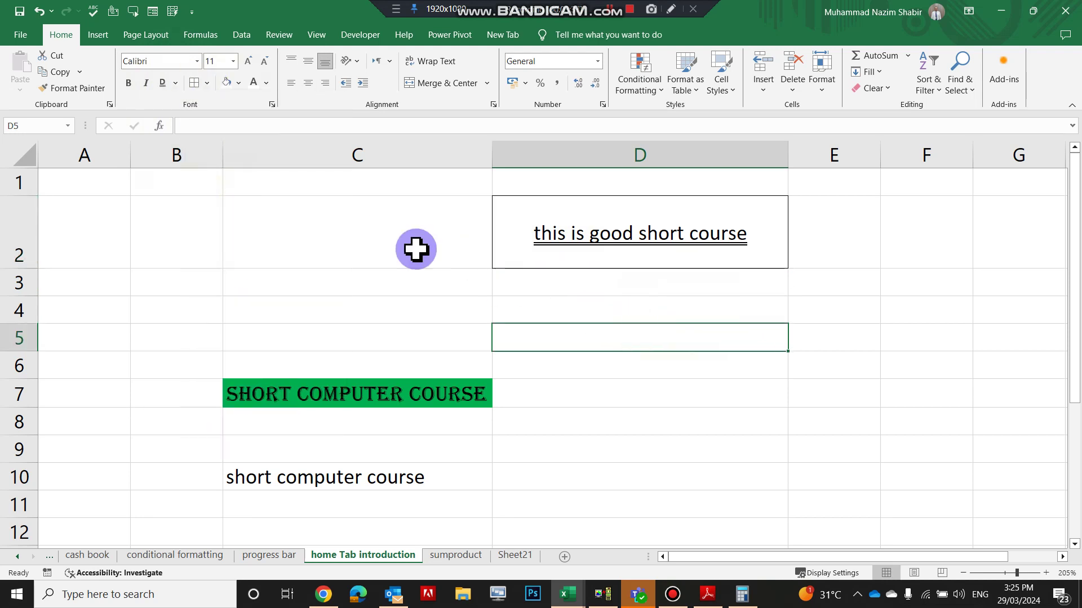
pyautogui.click(207, 83)
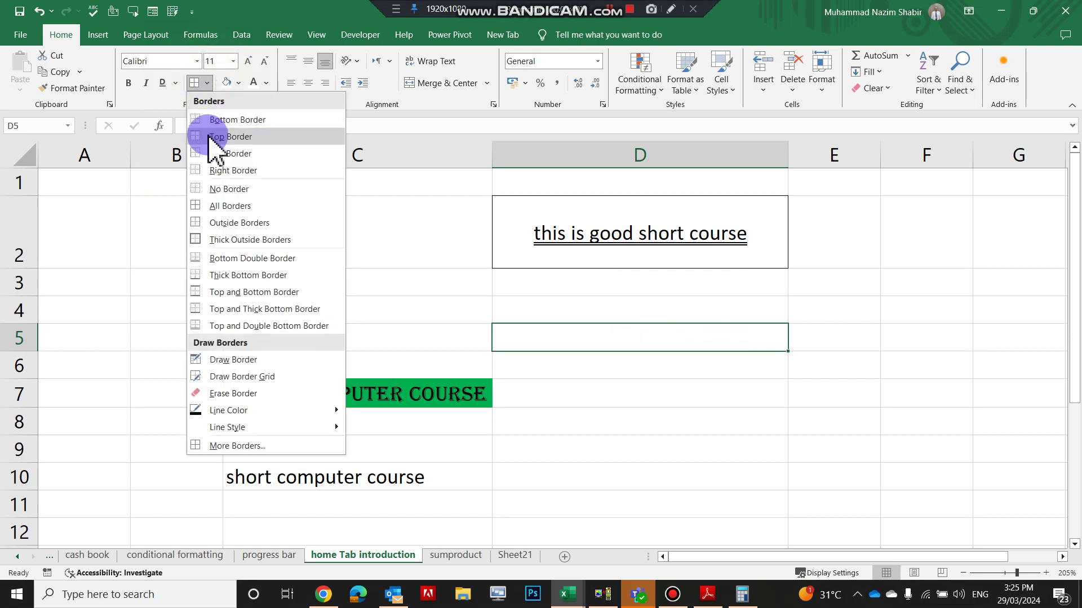
pyautogui.click(356, 224)
pyautogui.click(603, 393)
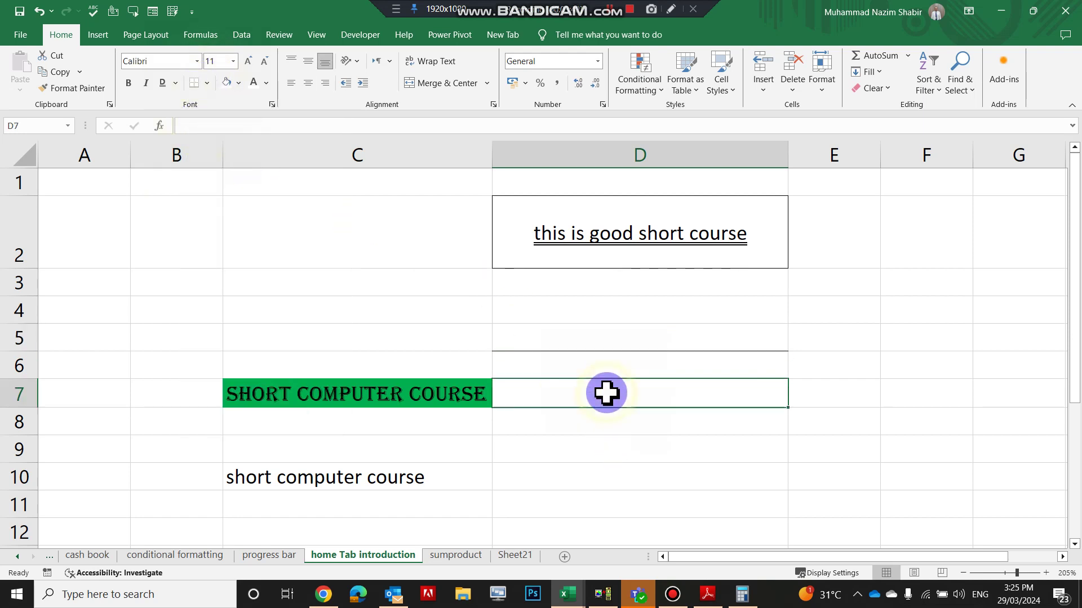
pyautogui.click(204, 85)
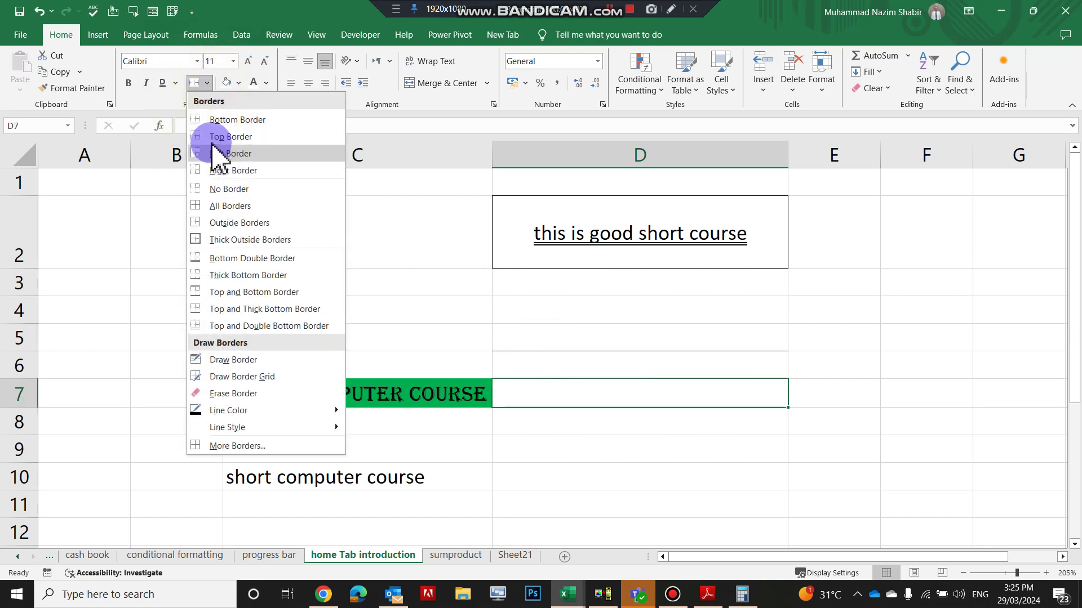
pyautogui.click(201, 134)
# - Add a left border to C4 and all borders around D4
pyautogui.click(396, 315)
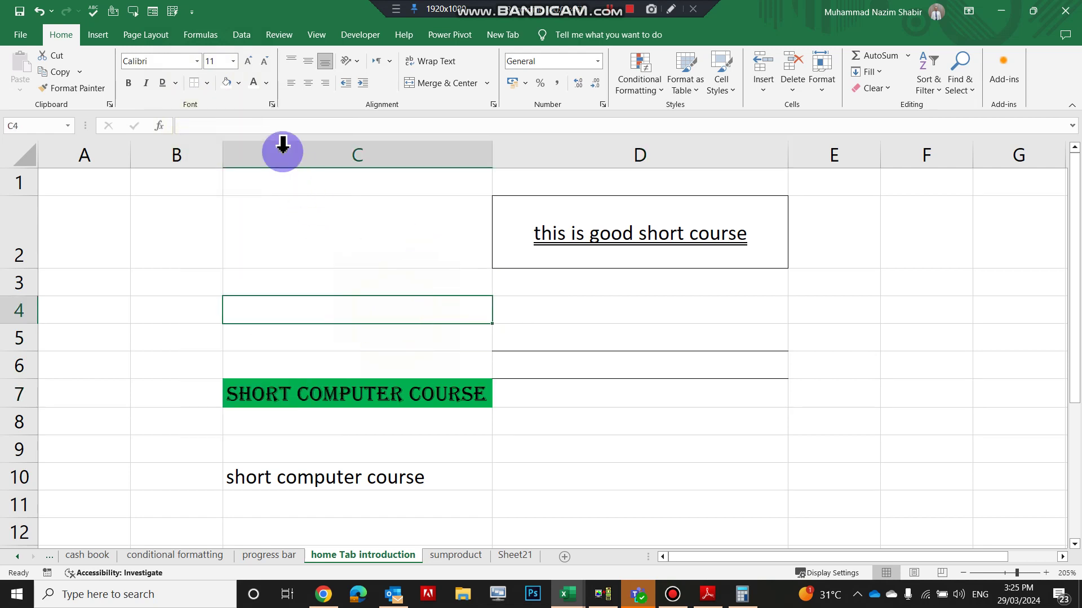
pyautogui.click(207, 83)
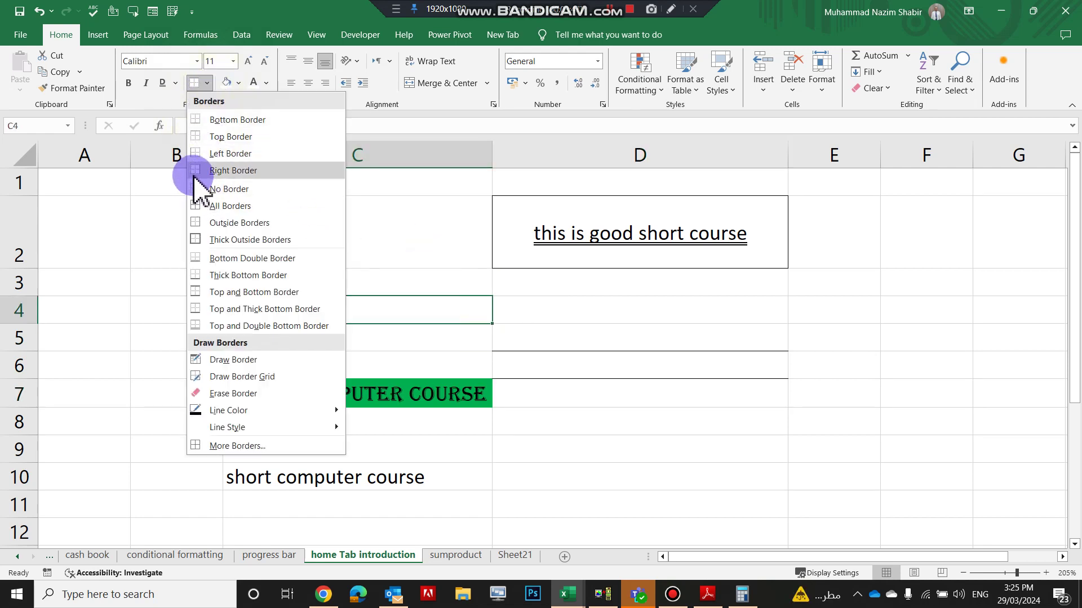
pyautogui.click(194, 153)
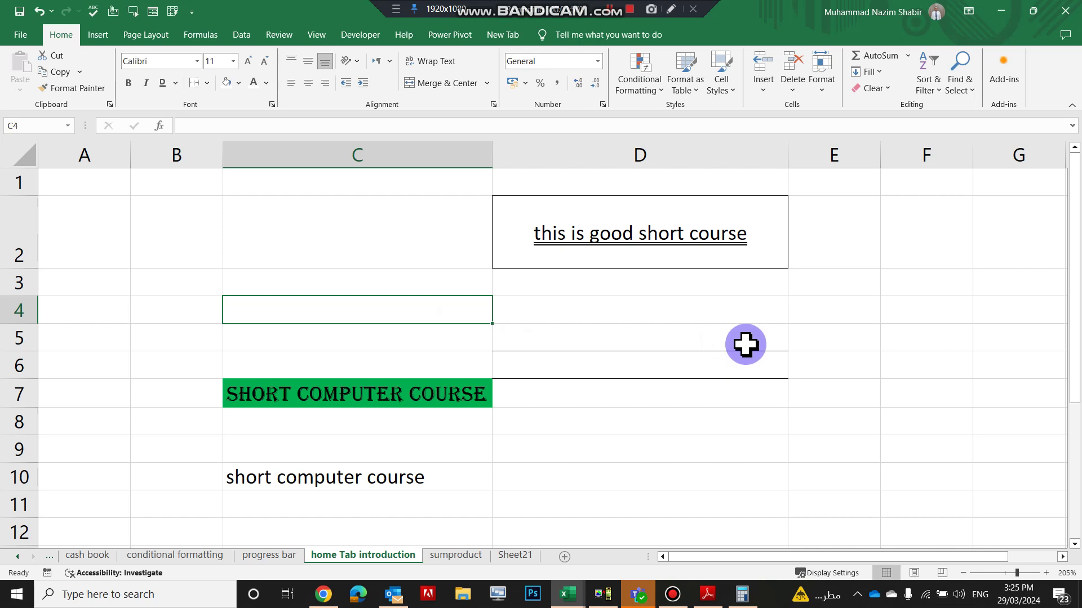
pyautogui.click(725, 302)
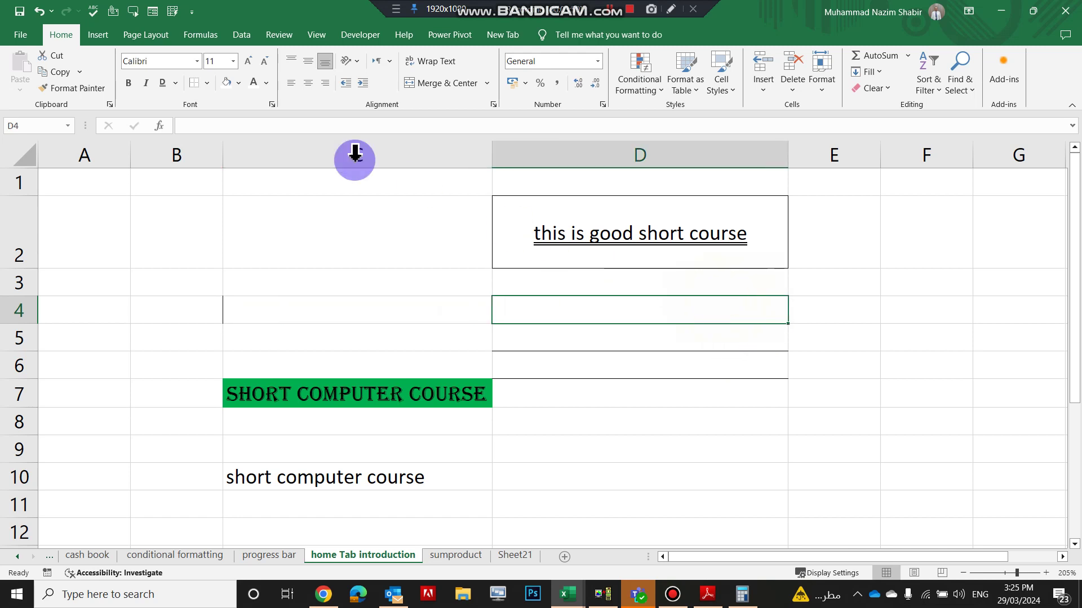
pyautogui.click(208, 83)
pyautogui.click(237, 207)
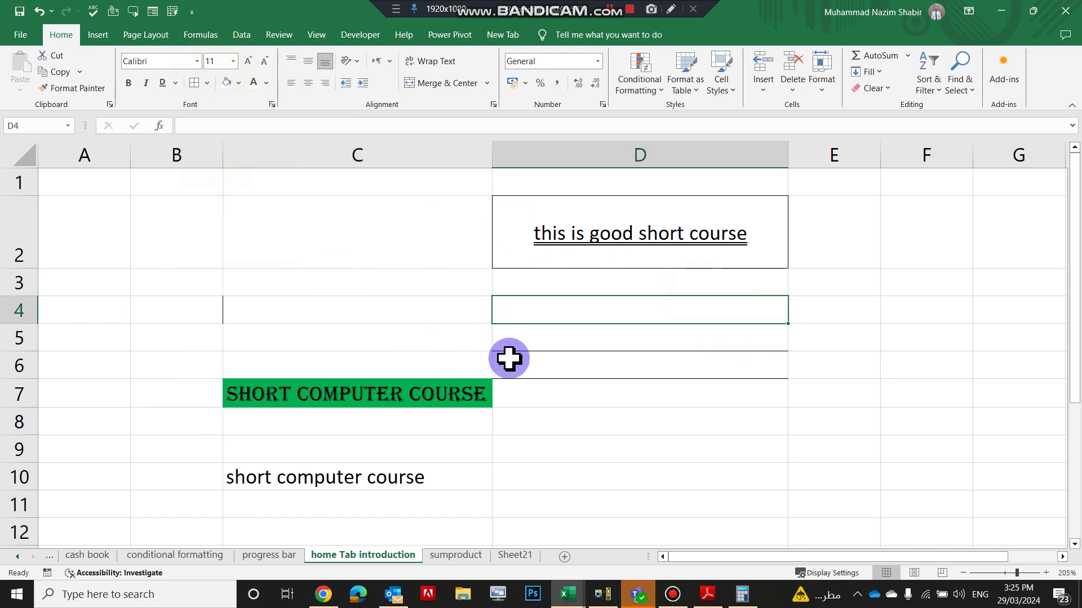
pyautogui.click(668, 423)
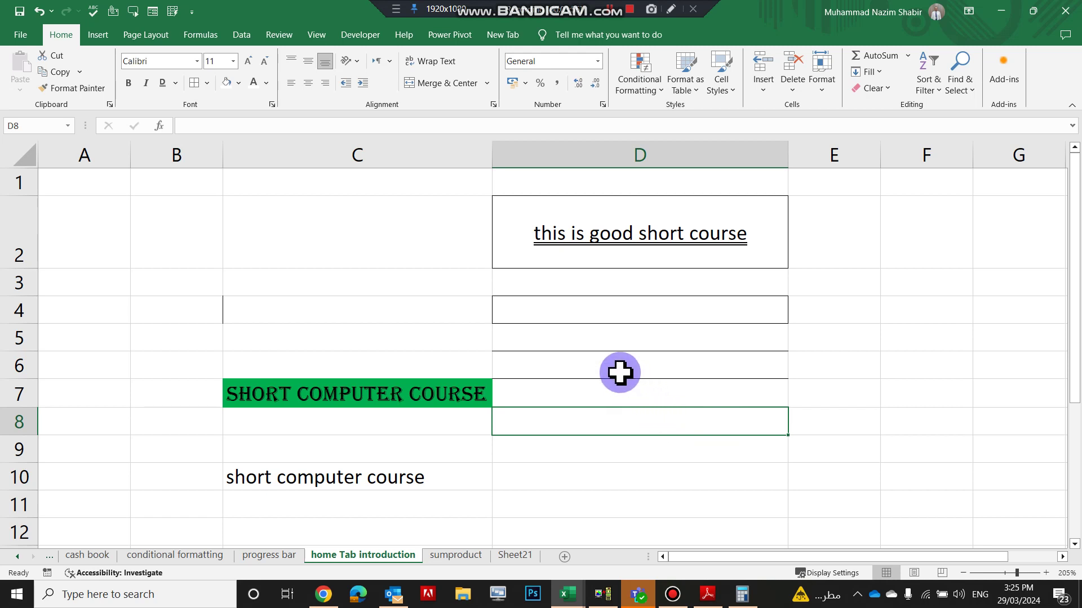
pyautogui.click(603, 220)
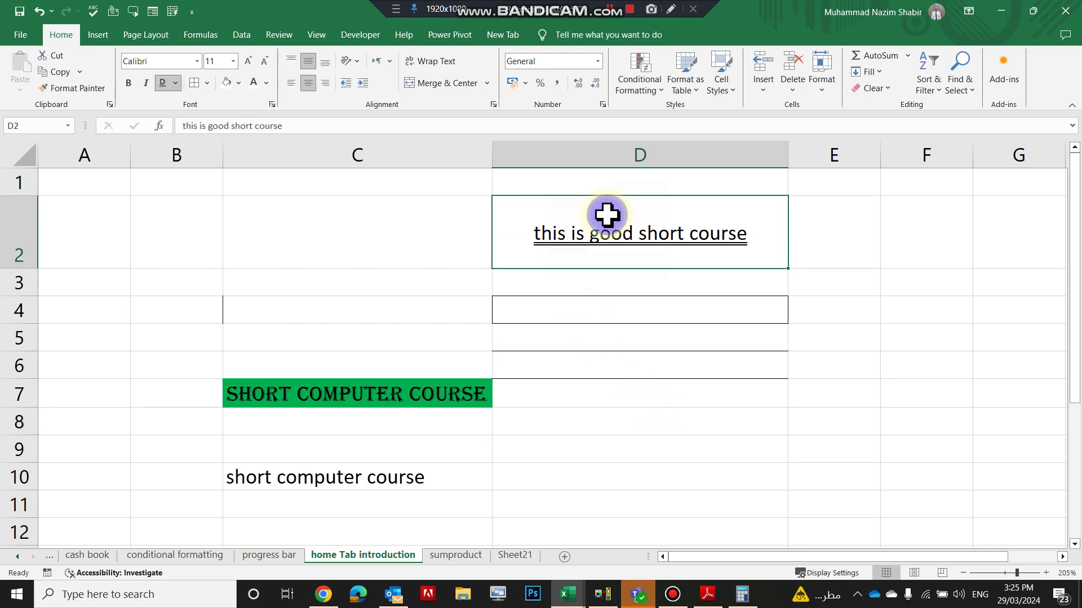
# - Give D2 a light blue-grey fill
pyautogui.click(240, 83)
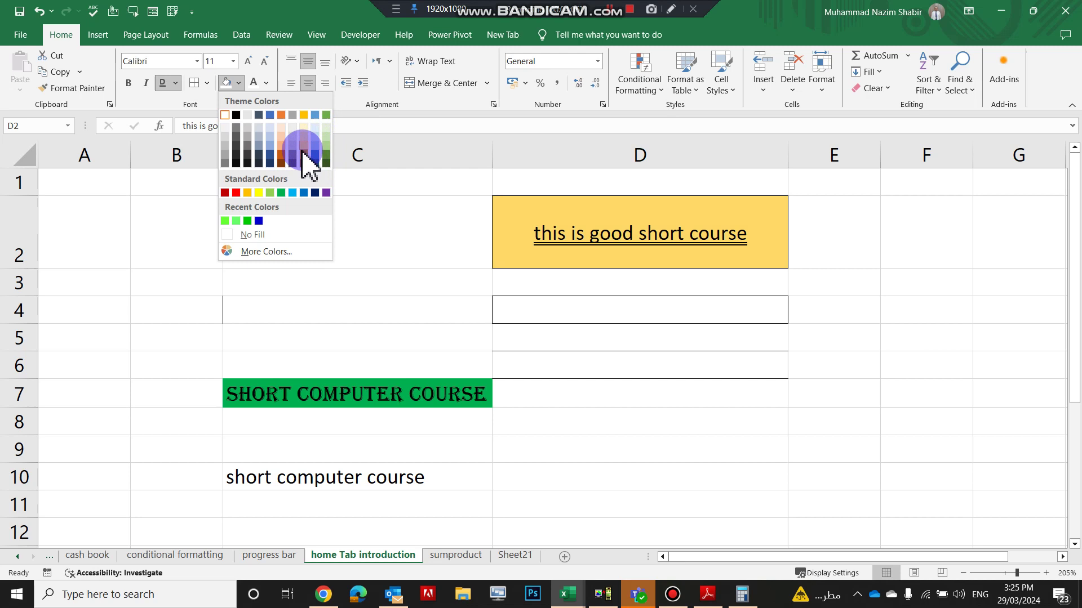
pyautogui.click(260, 138)
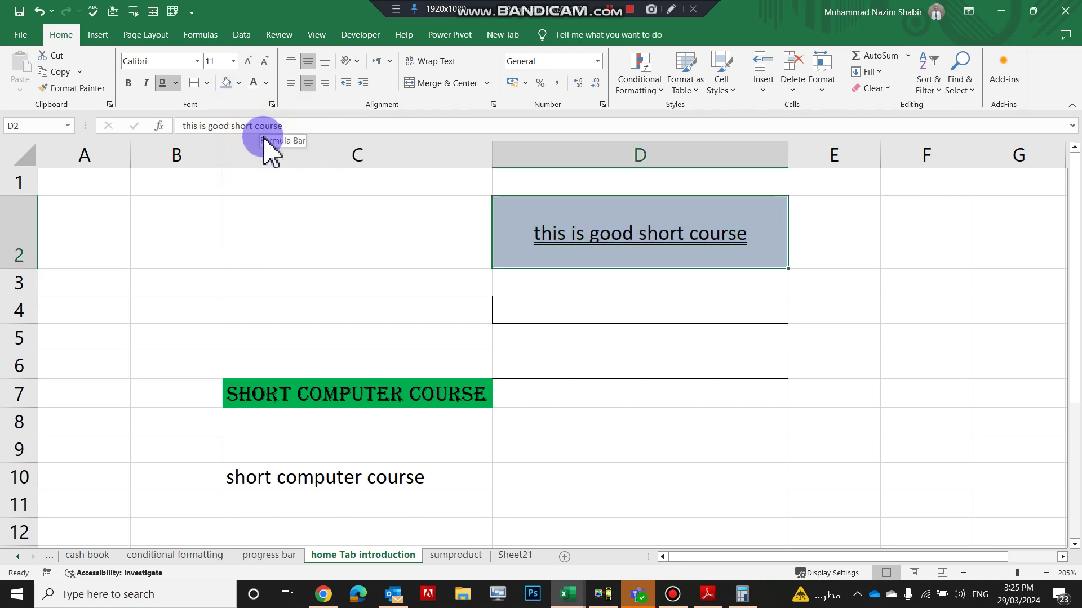
pyautogui.click(356, 224)
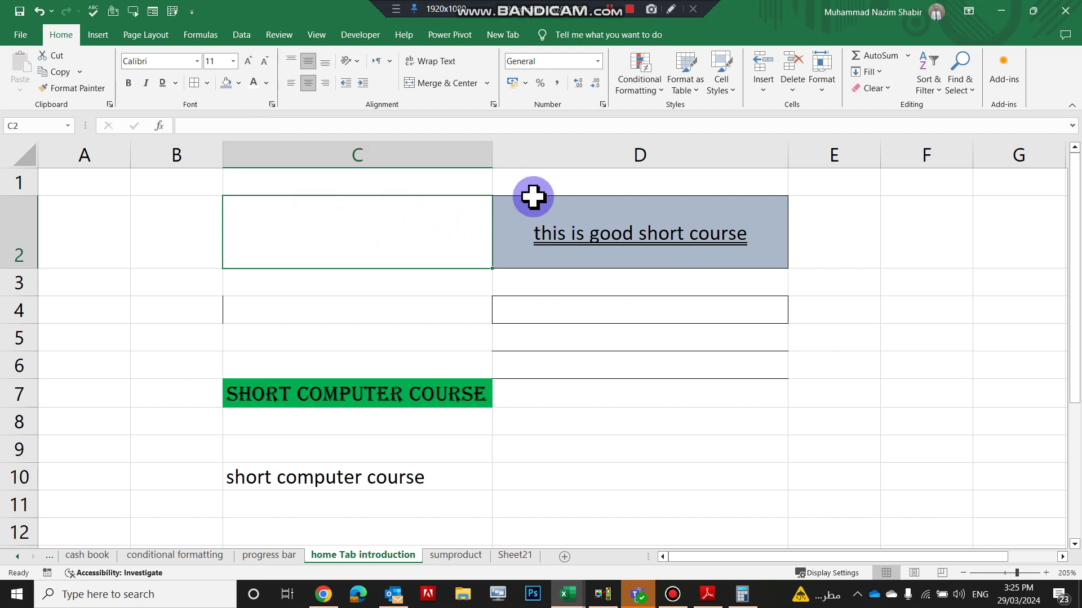
pyautogui.click(559, 230)
# - Colour D2's text blue and enlarge its font to size 12
pyautogui.click(267, 83)
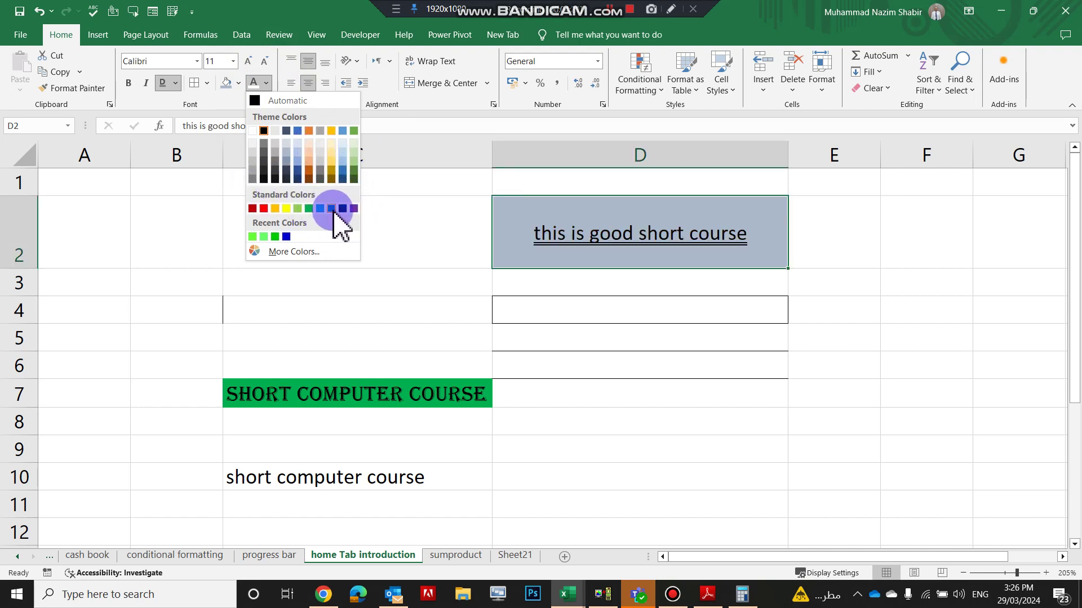
pyautogui.click(286, 236)
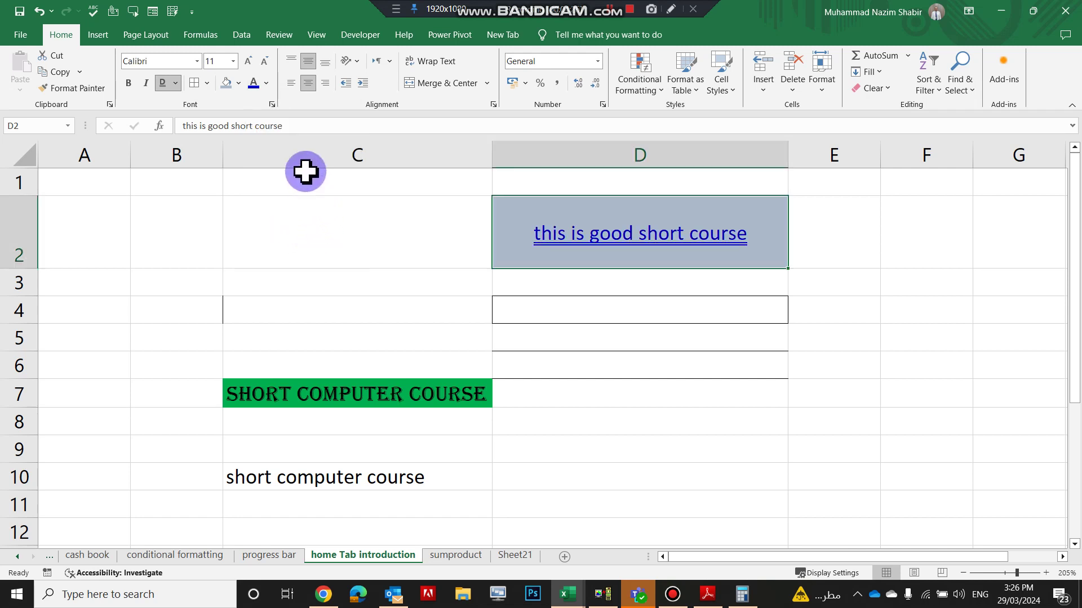
pyautogui.click(247, 60)
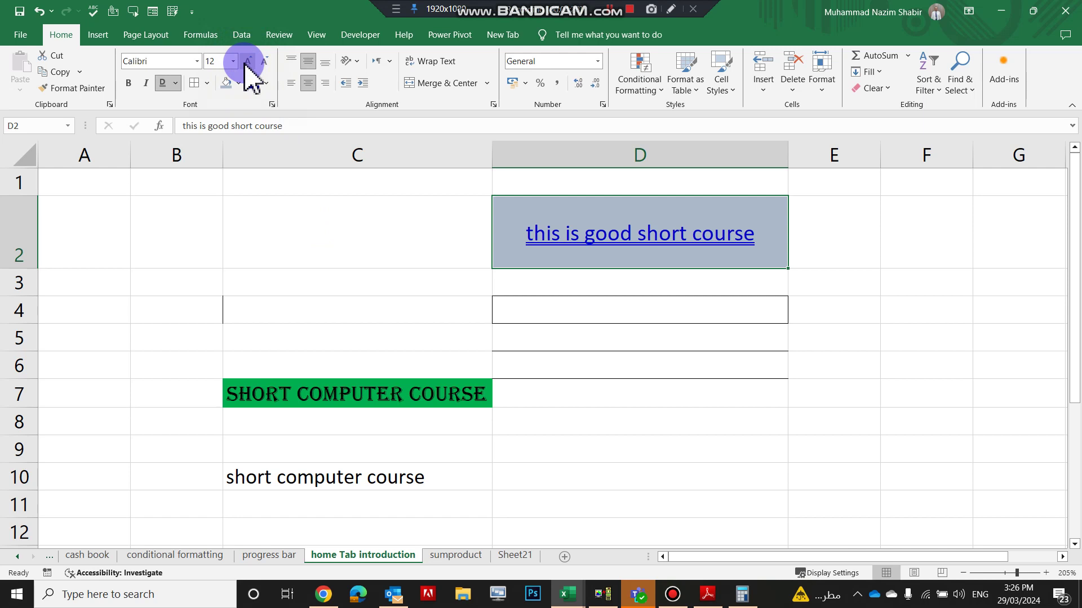
pyautogui.click(232, 61)
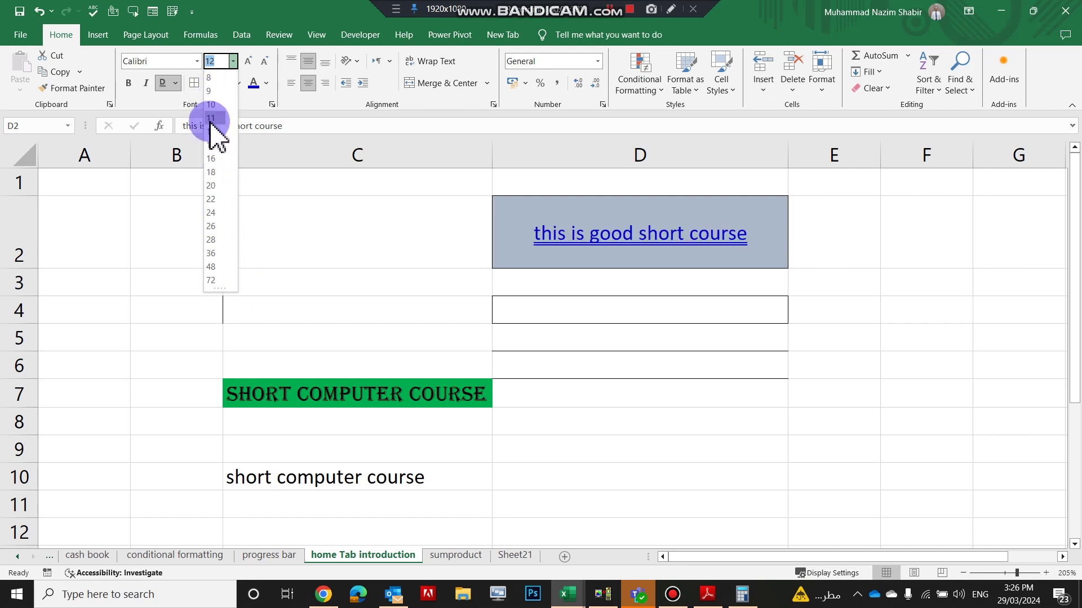
pyautogui.click(248, 61)
pyautogui.click(248, 61)
pyautogui.click(264, 62)
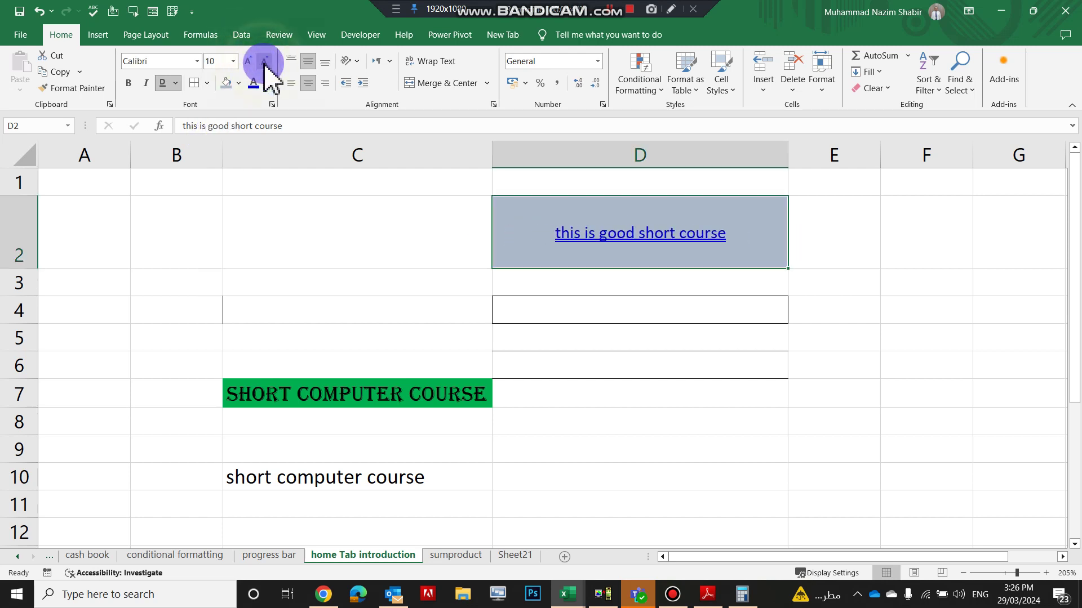
pyautogui.click(248, 61)
pyautogui.click(249, 61)
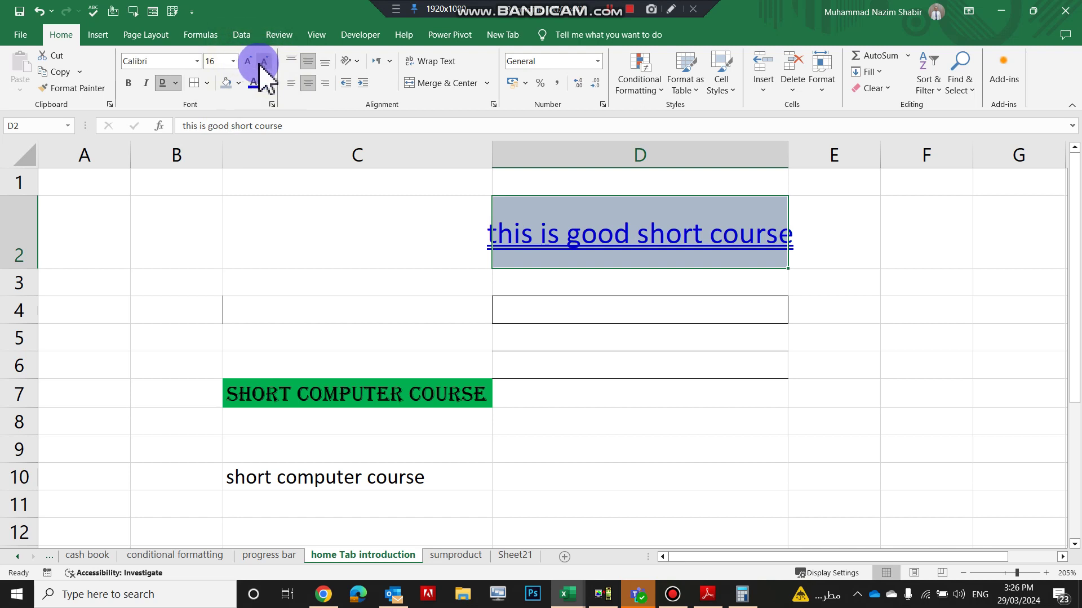
pyautogui.click(263, 62)
pyautogui.click(263, 62)
pyautogui.click(262, 62)
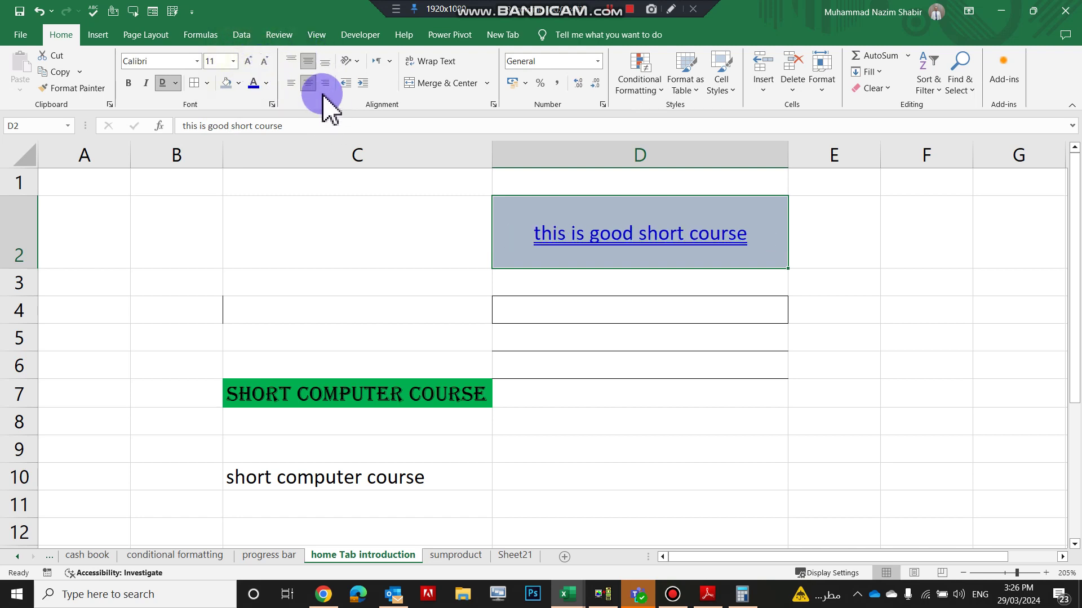
pyautogui.click(326, 62)
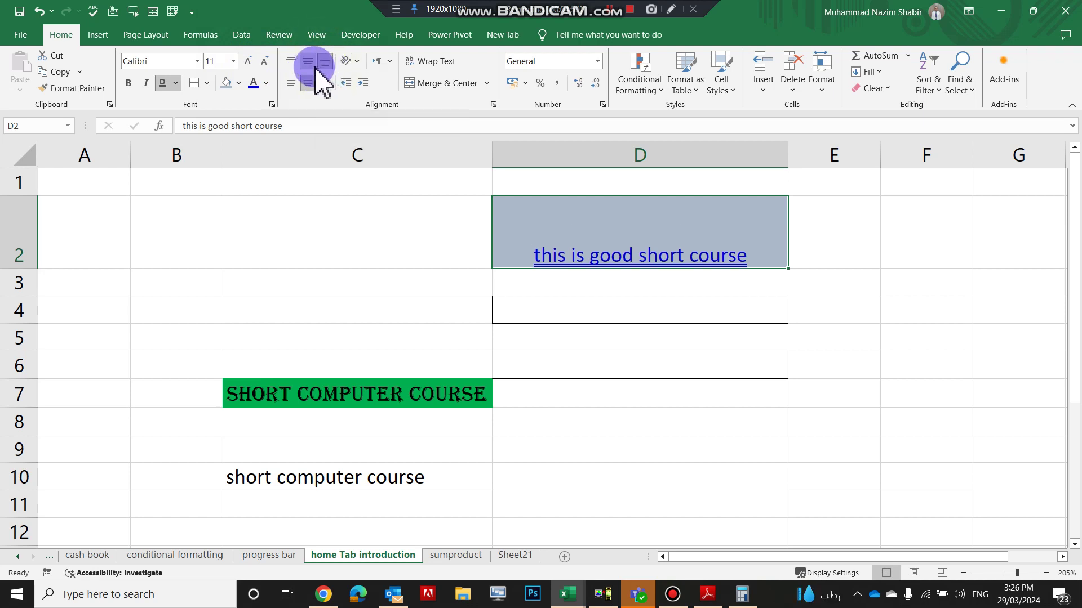
# - Try D2's vertical and horizontal alignments, placing the text at the top and right-aligned
pyautogui.click(310, 63)
pyautogui.click(290, 62)
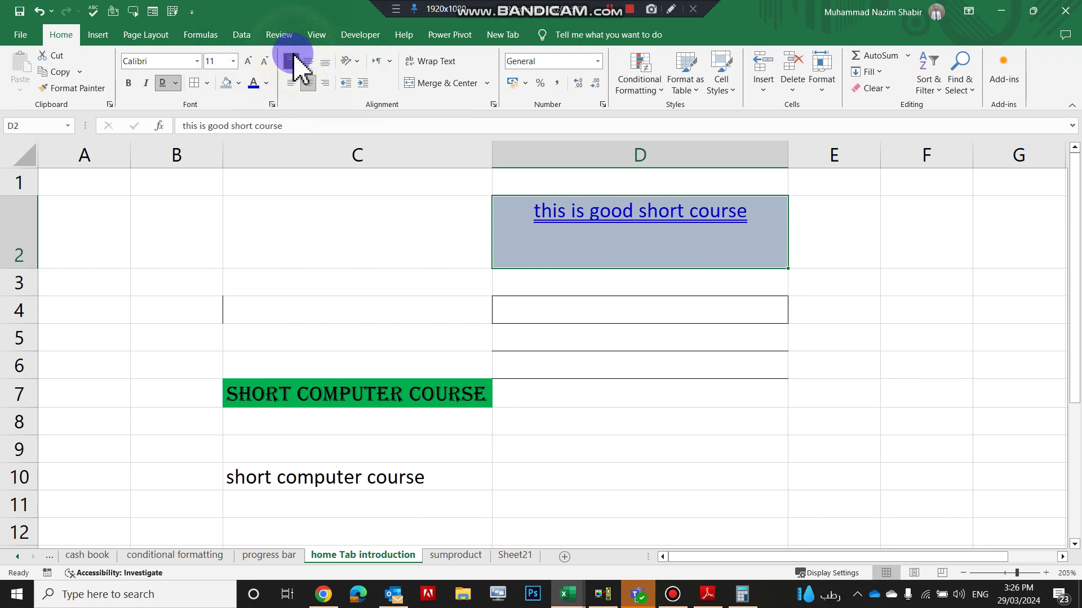
pyautogui.click(291, 82)
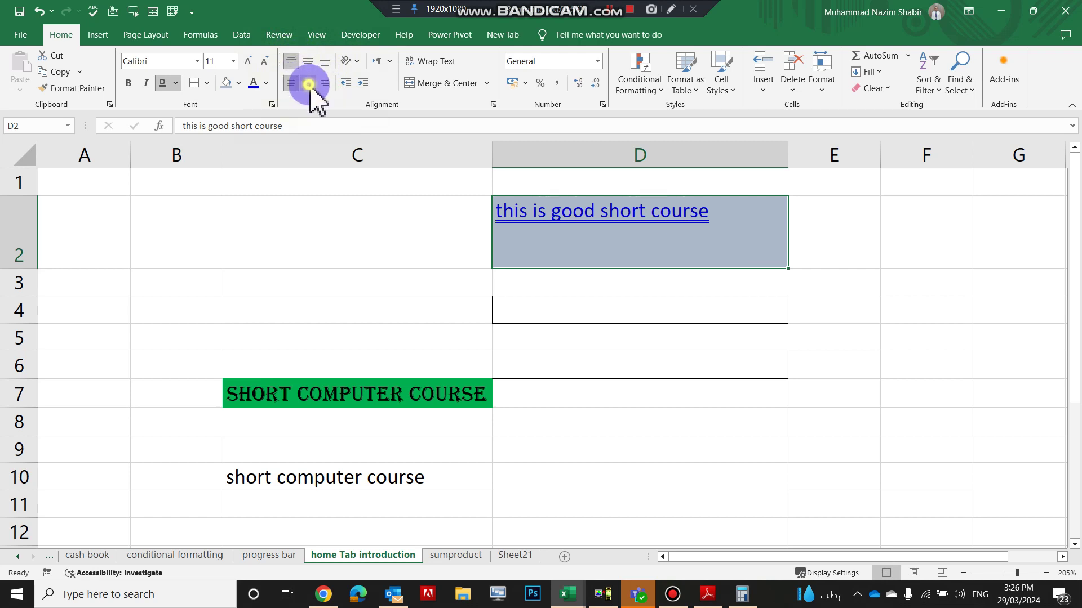
pyautogui.click(308, 83)
pyautogui.click(325, 83)
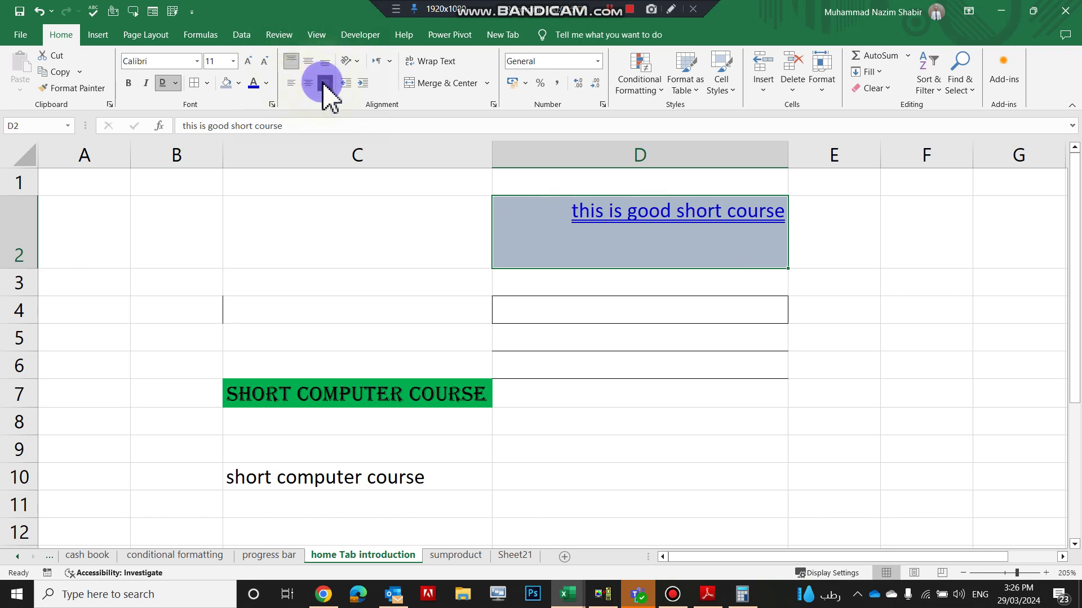
pyautogui.click(344, 84)
# - Indent D2's text in from the right, adjusting the indent up and down repeatedly
pyautogui.click(362, 85)
pyautogui.click(361, 87)
pyautogui.click(347, 84)
pyautogui.click(347, 84)
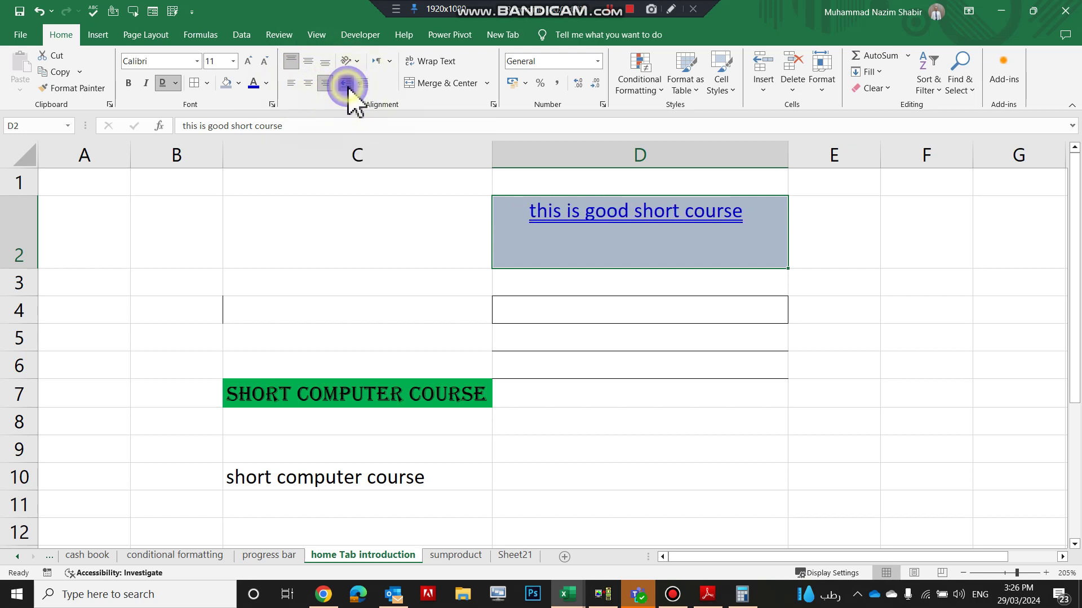
pyautogui.click(350, 86)
pyautogui.click(366, 88)
pyautogui.click(366, 89)
pyautogui.click(365, 90)
pyautogui.click(348, 90)
pyautogui.click(348, 89)
pyautogui.click(350, 88)
pyautogui.click(363, 87)
pyautogui.click(364, 88)
pyautogui.click(363, 89)
pyautogui.click(349, 90)
pyautogui.click(348, 90)
pyautogui.click(347, 90)
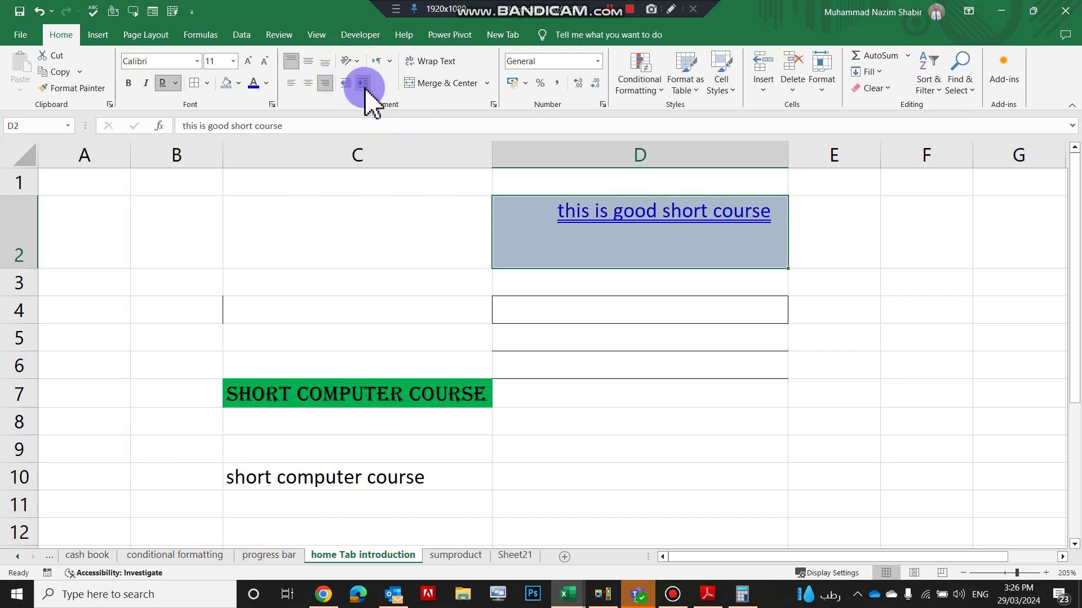
pyautogui.click(365, 89)
pyautogui.click(364, 90)
pyautogui.click(359, 62)
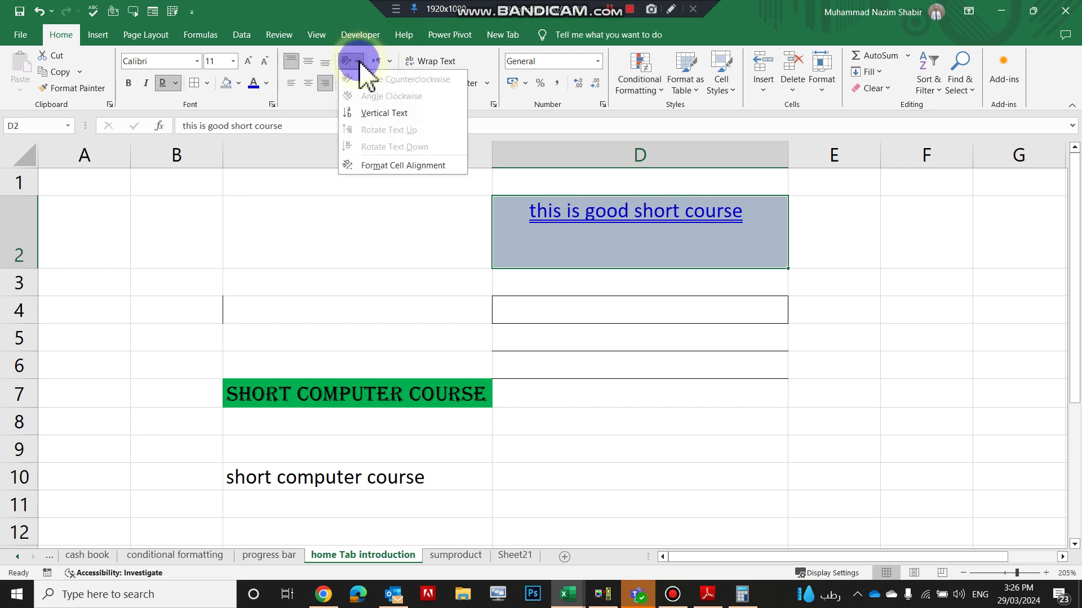
# - Set D2's text to Vertical Text and drag row 2 much taller
pyautogui.click(383, 113)
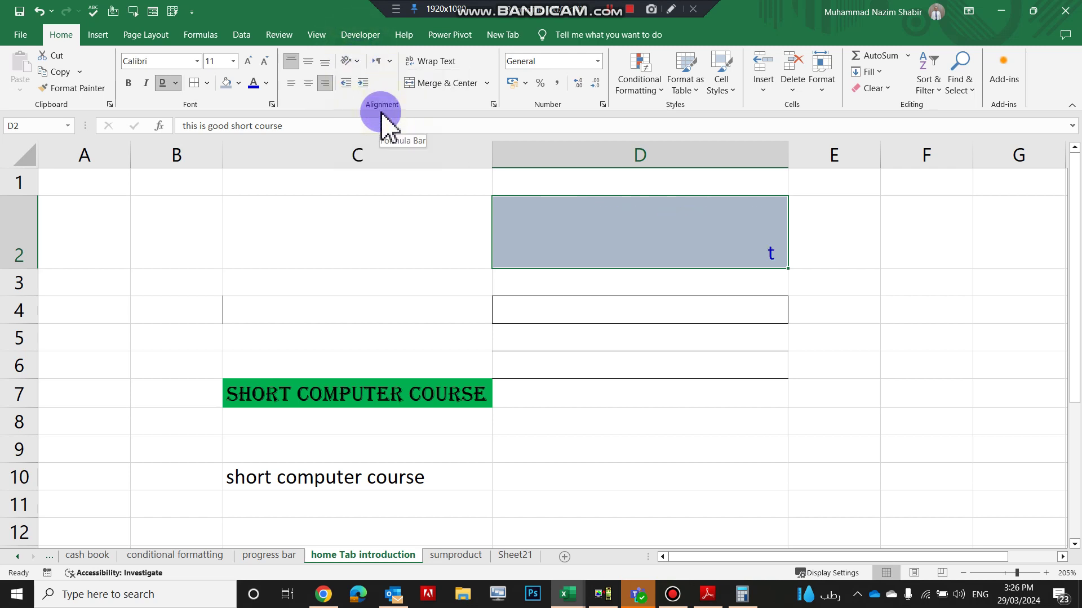
pyautogui.click(41, 237)
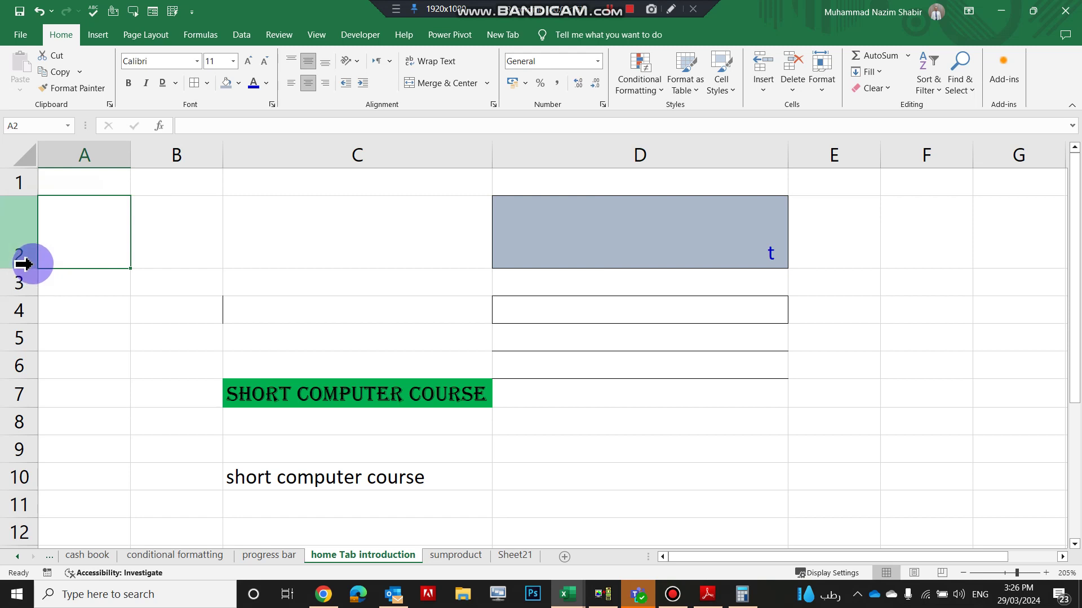
pyautogui.moveTo(23, 264); pyautogui.dragTo(23, 374)
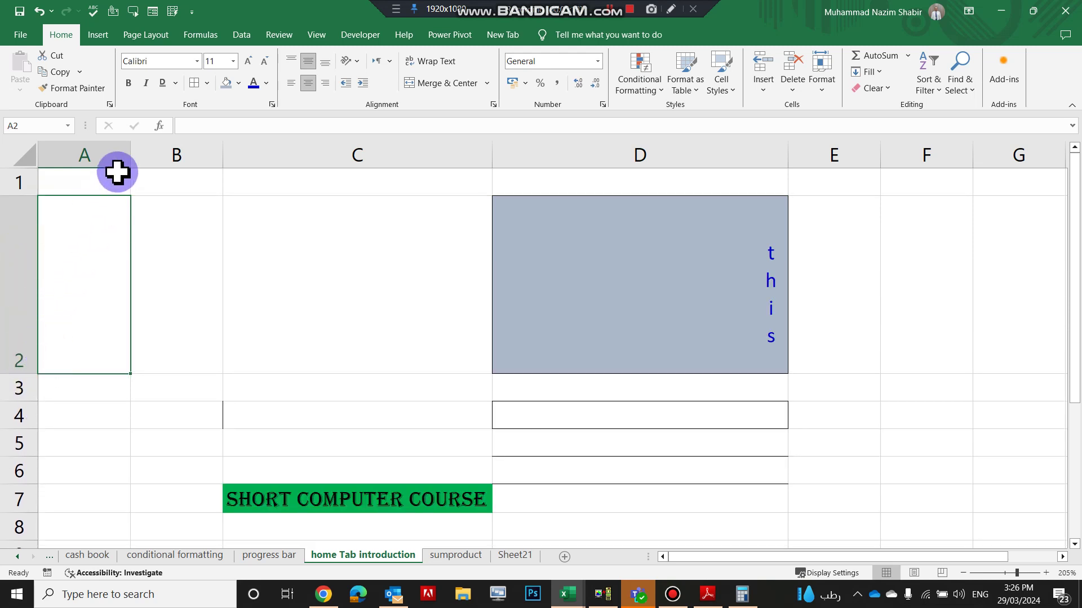
# - Try angled text orientations, including Angle Counterclockwise, on empty cell A2
pyautogui.click(352, 59)
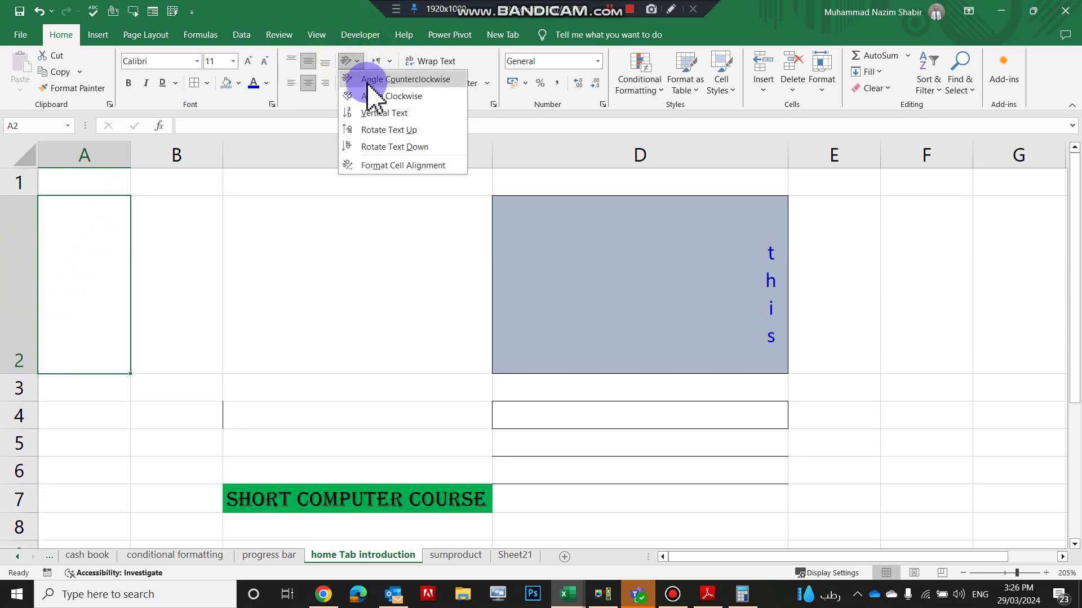
pyautogui.click(372, 92)
pyautogui.click(355, 60)
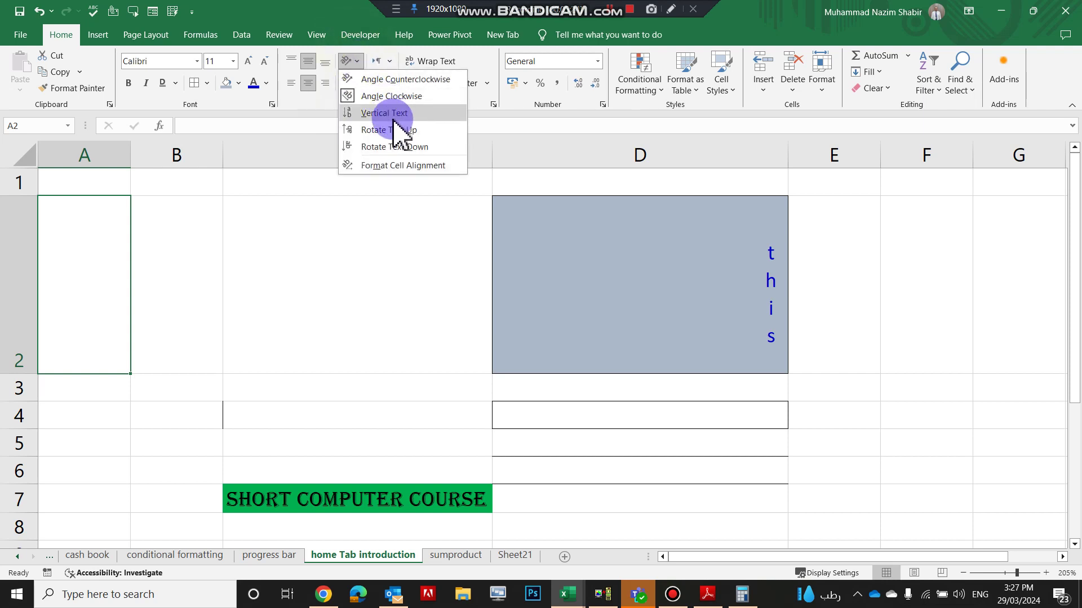
pyautogui.click(391, 85)
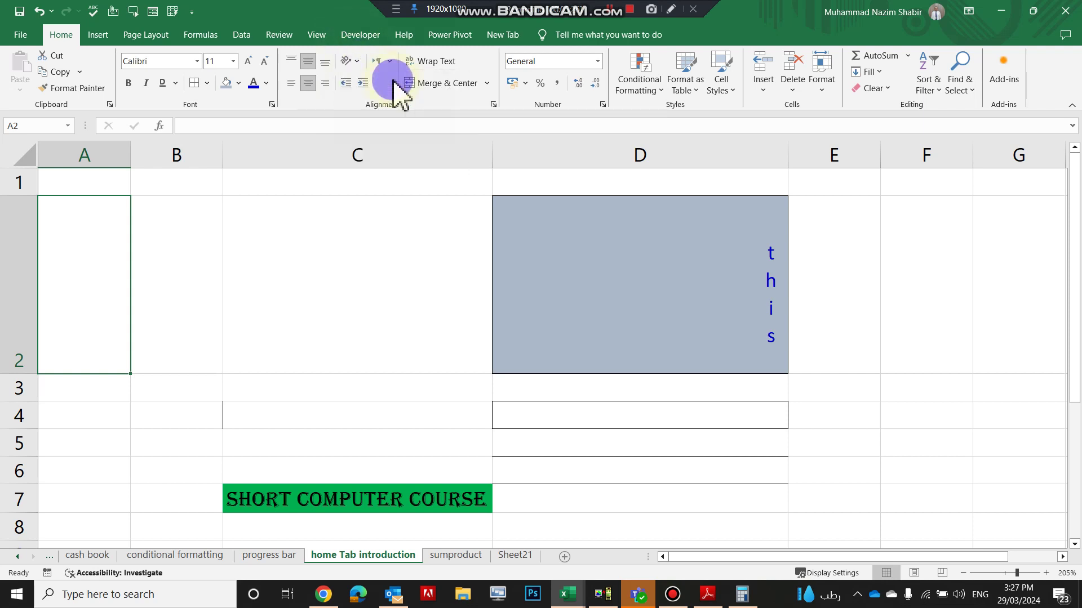
pyautogui.click(356, 61)
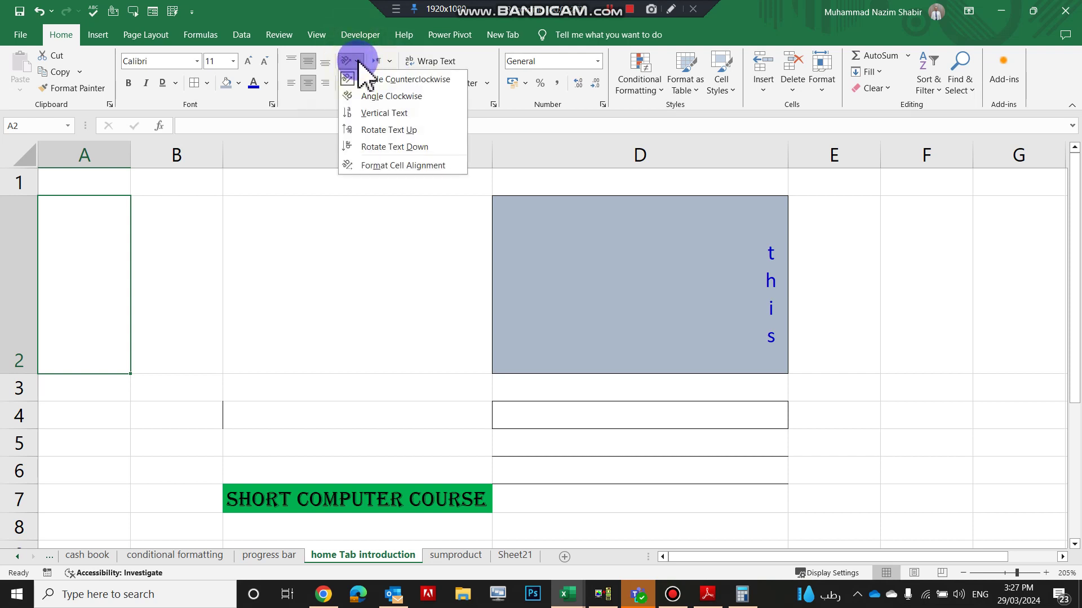
pyautogui.click(401, 265)
pyautogui.click(395, 293)
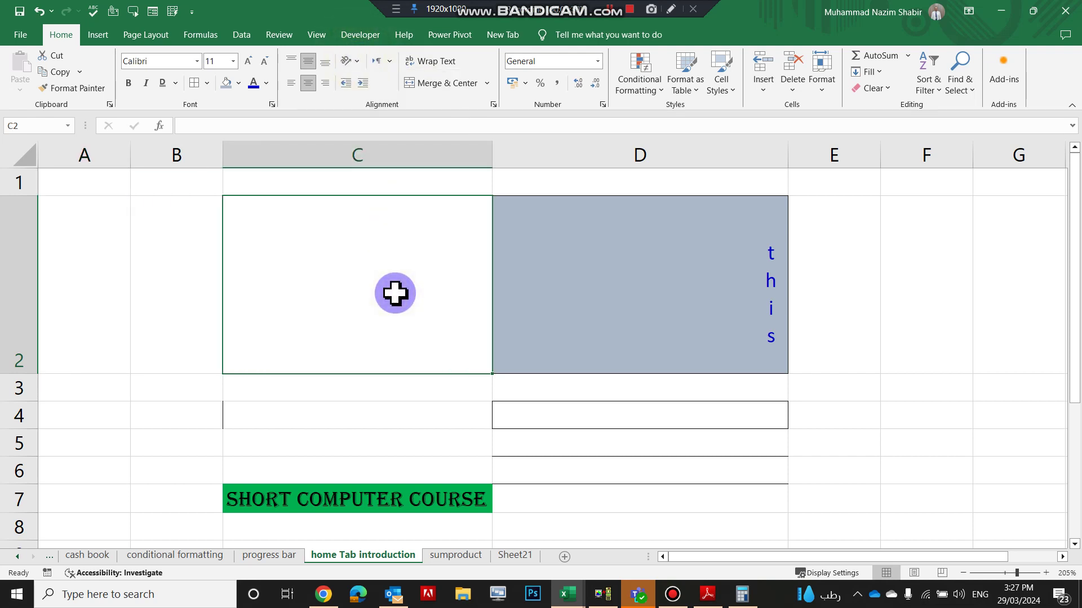
# - Enter 'computer' in C2 and try angling it up, down and stacking it vertically
pyautogui.write('bp')
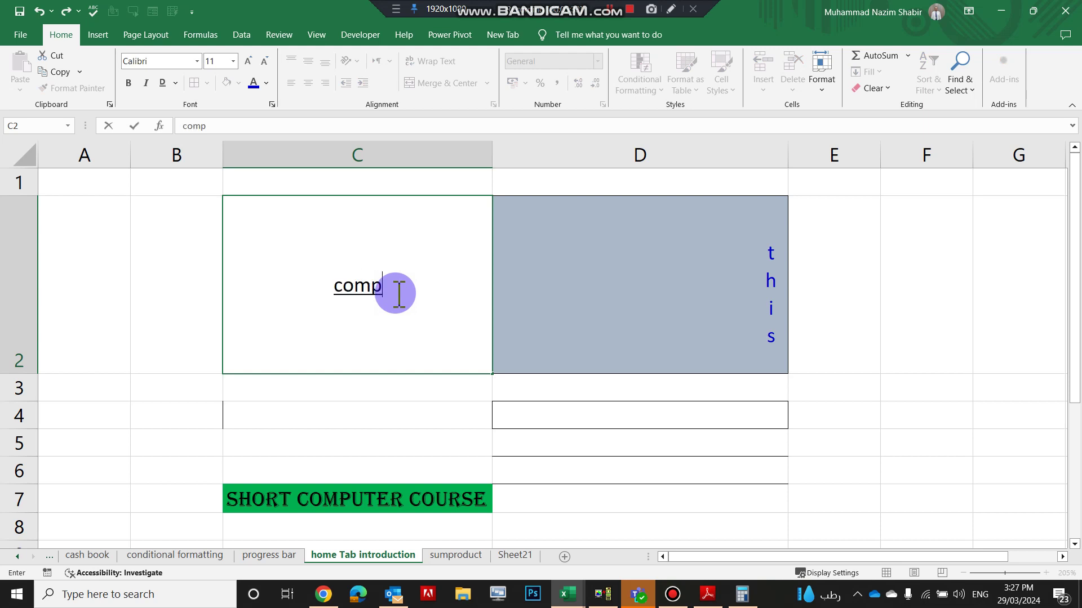
pyautogui.click(460, 410)
pyautogui.click(406, 307)
pyautogui.click(357, 63)
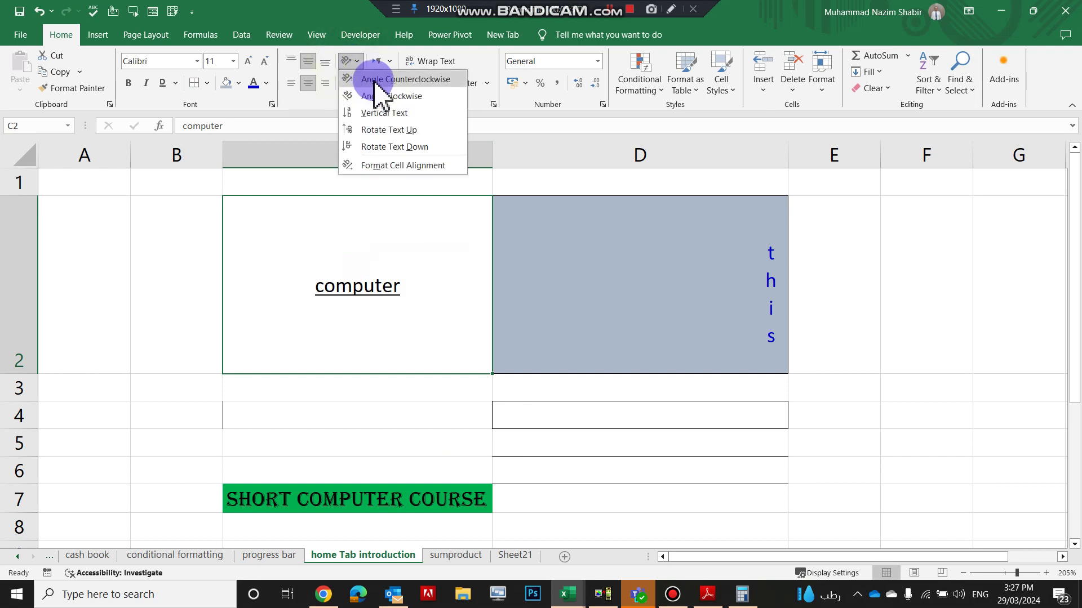
pyautogui.click(374, 79)
pyautogui.click(357, 63)
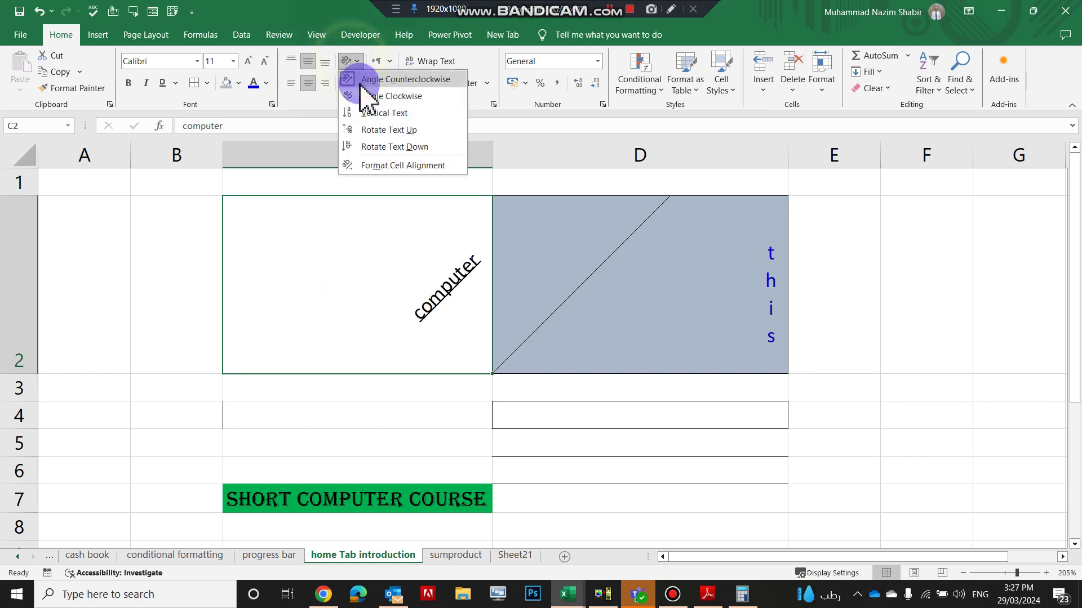
pyautogui.click(357, 93)
pyautogui.click(347, 63)
pyautogui.click(365, 110)
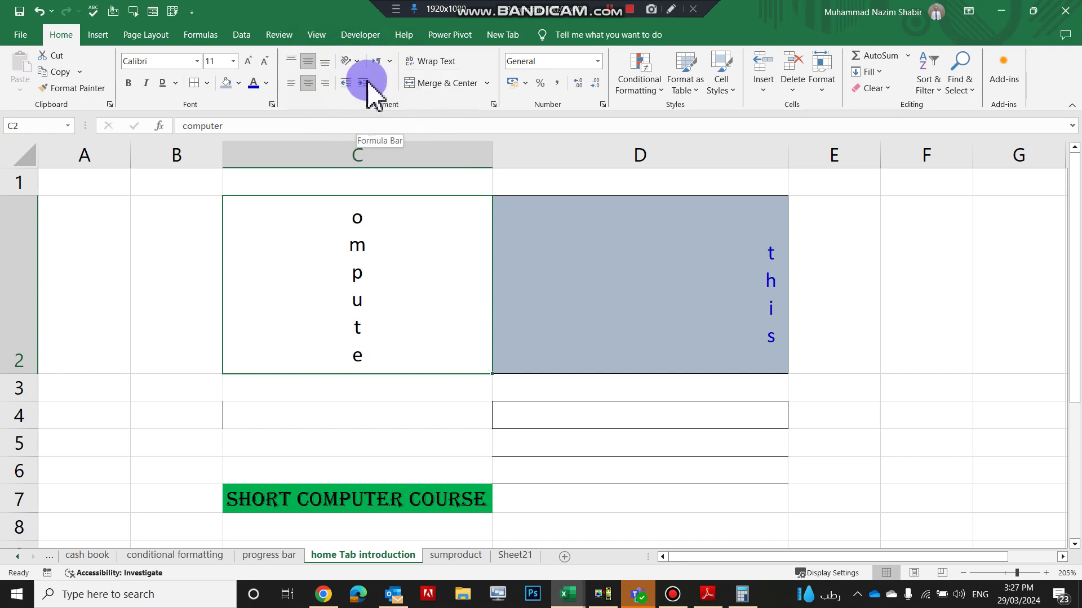
# - Rotate 'computer' to read top-to-bottom and change its double underline to single
pyautogui.click(354, 60)
pyautogui.click(379, 127)
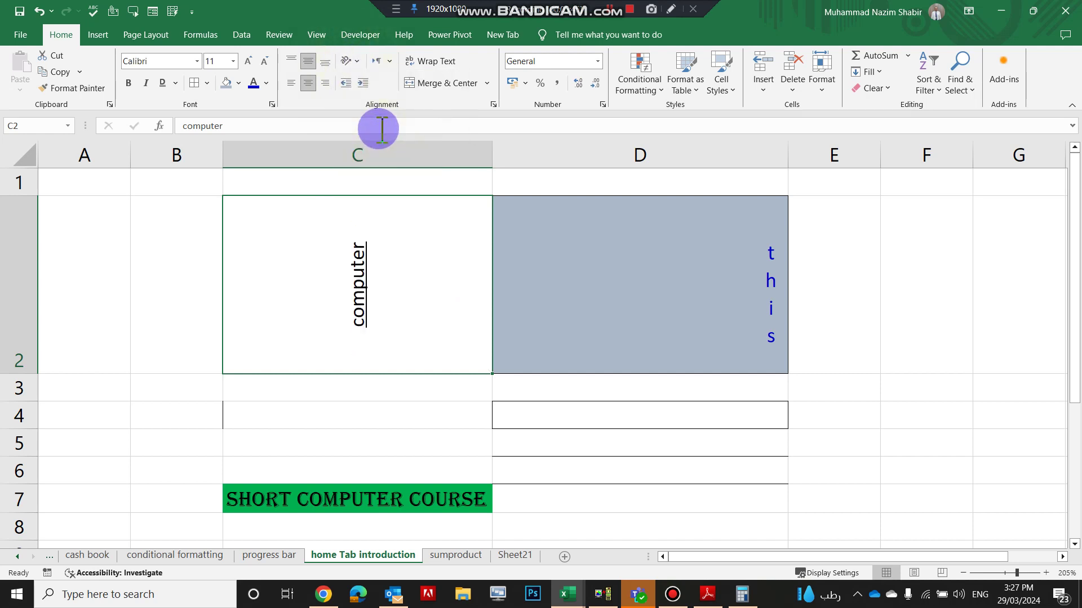
pyautogui.click(347, 63)
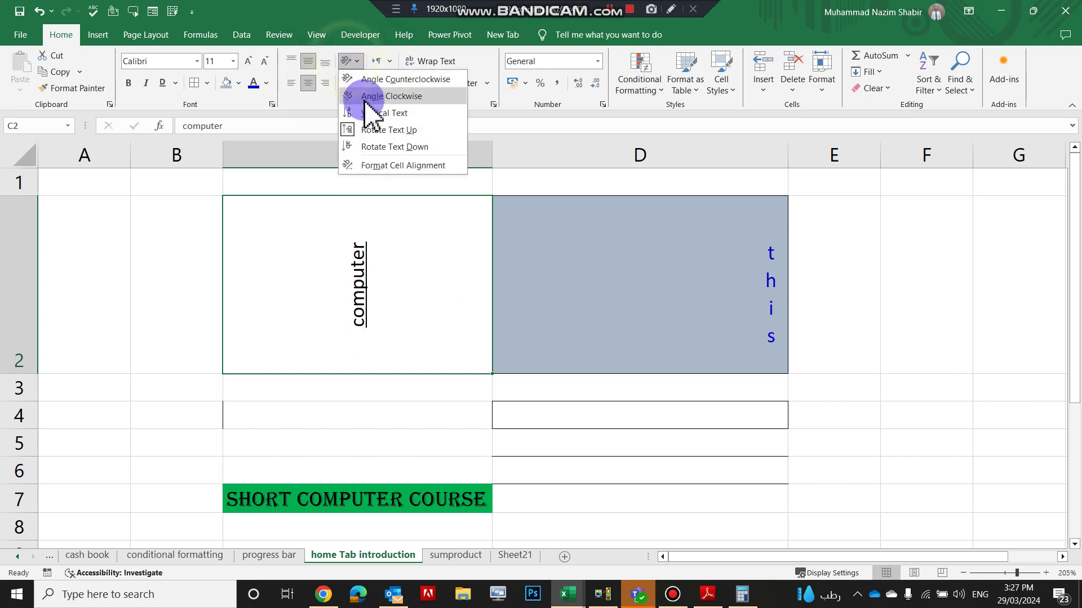
pyautogui.click(378, 145)
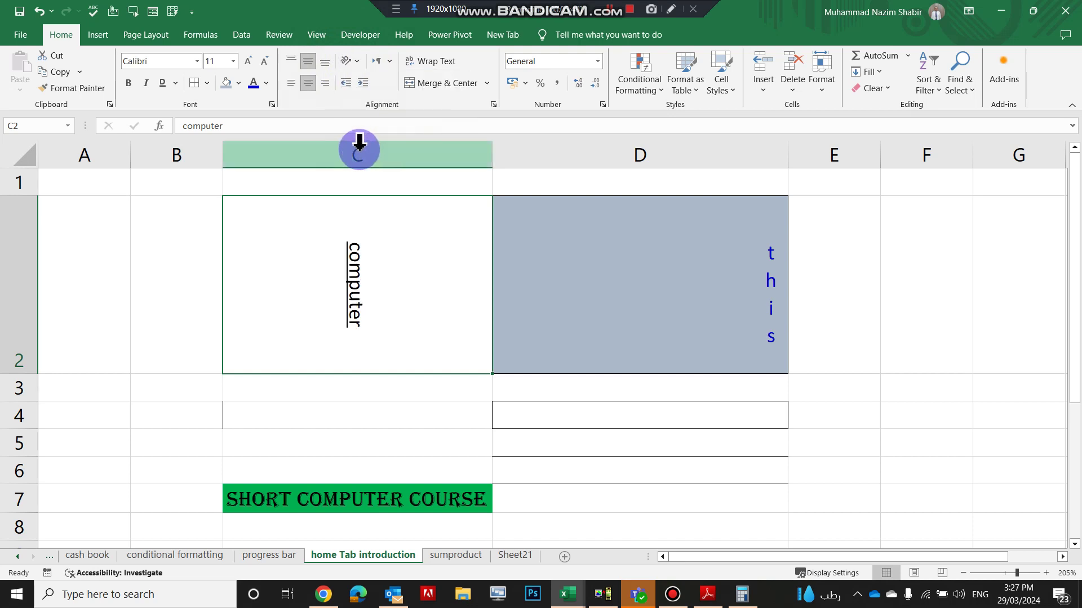
pyautogui.click(163, 89)
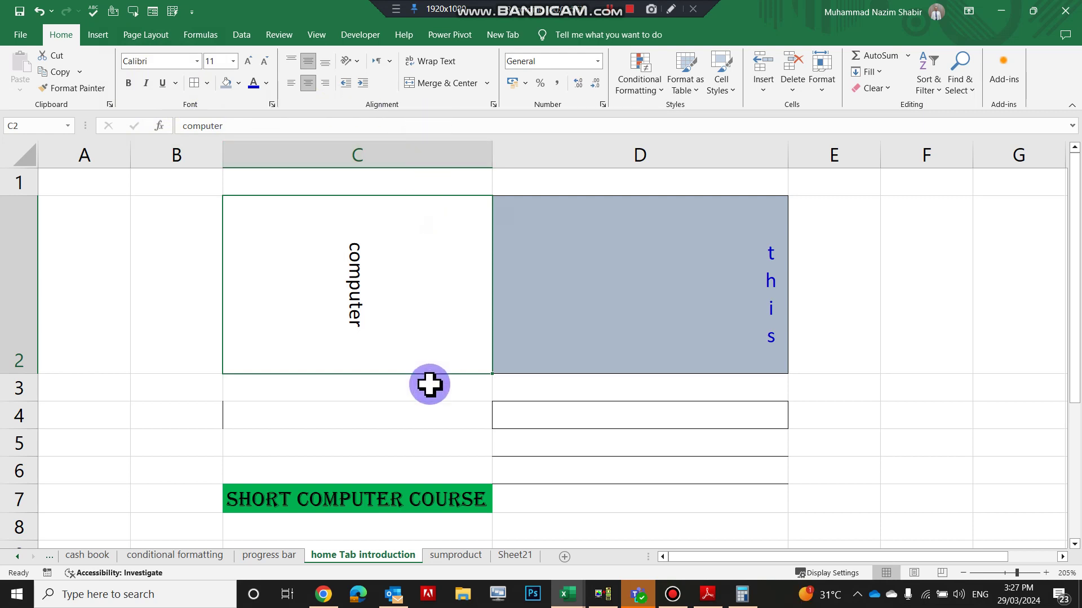
# - Merge & Center the blocks C20:D20, C21:D22 and C25:D25
pyautogui.scroll(-7, 427, 384)
pyautogui.scroll(1, 427, 384)
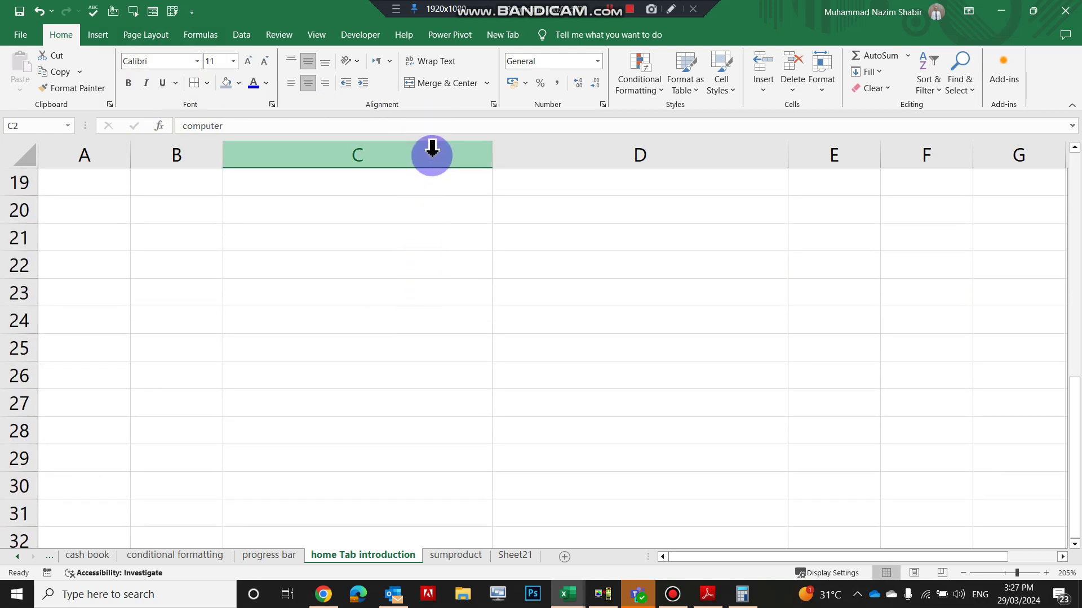
pyautogui.click(302, 210)
pyautogui.click(542, 220)
pyautogui.click(360, 204)
pyautogui.click(542, 203)
pyautogui.click(322, 215)
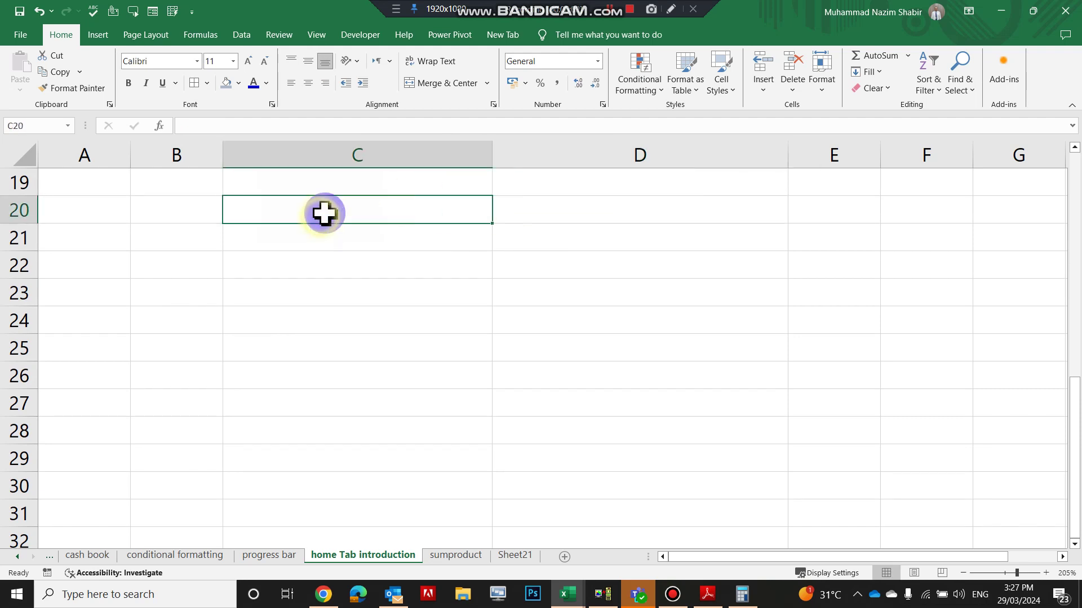
pyautogui.moveTo(321, 215); pyautogui.dragTo(556, 210)
pyautogui.click(442, 85)
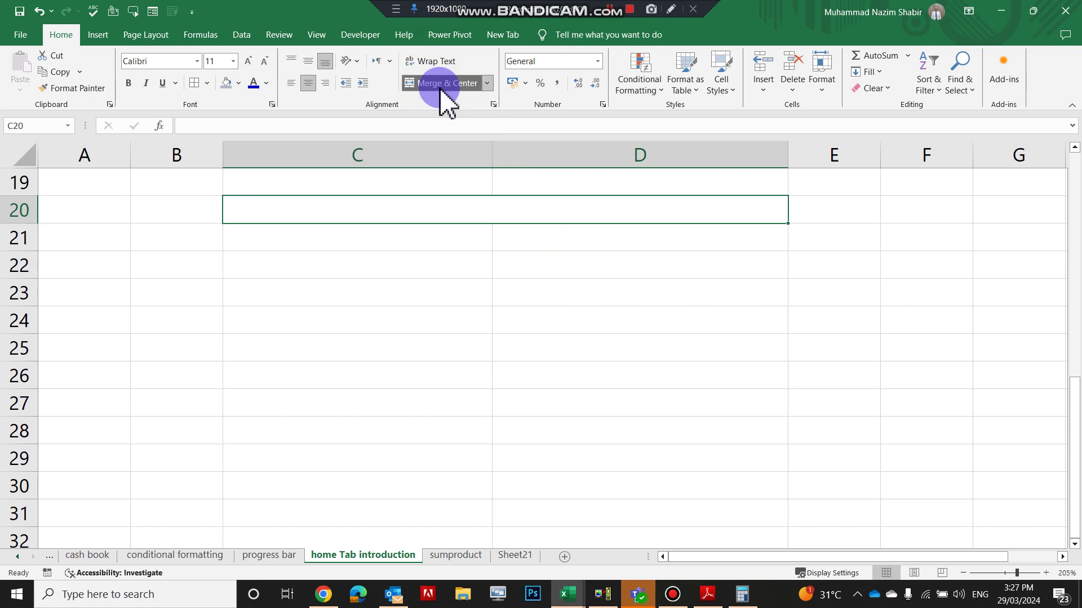
pyautogui.moveTo(314, 276); pyautogui.dragTo(486, 230)
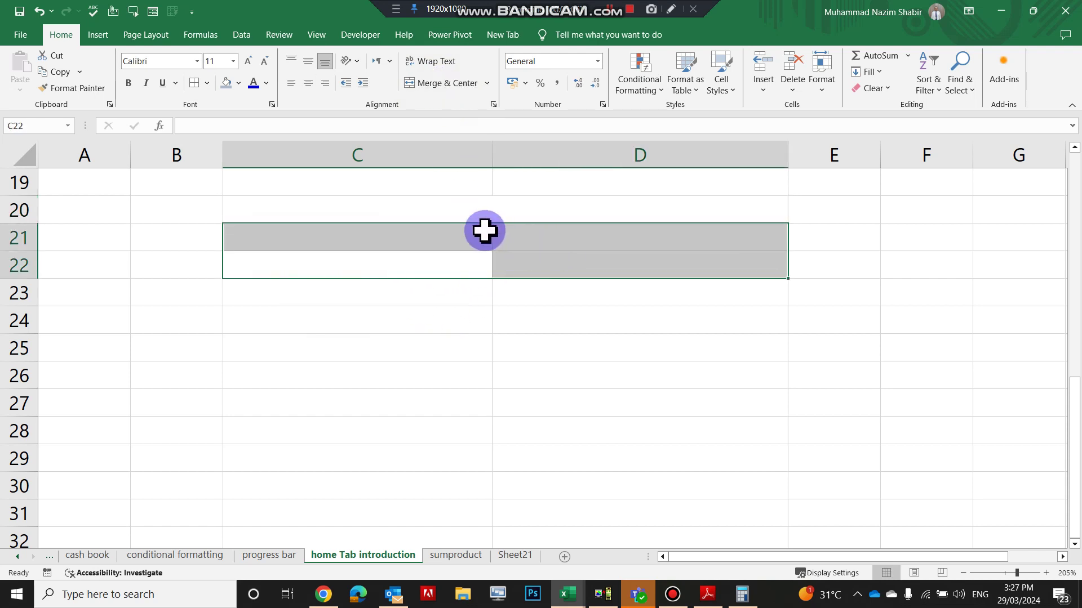
pyautogui.click(428, 83)
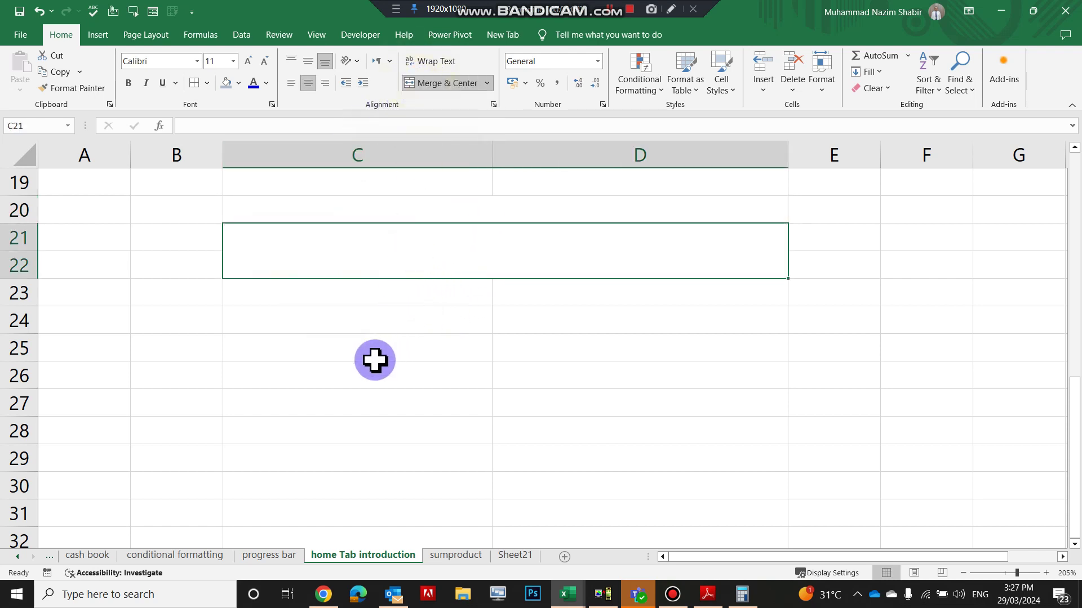
pyautogui.moveTo(377, 361); pyautogui.dragTo(594, 352)
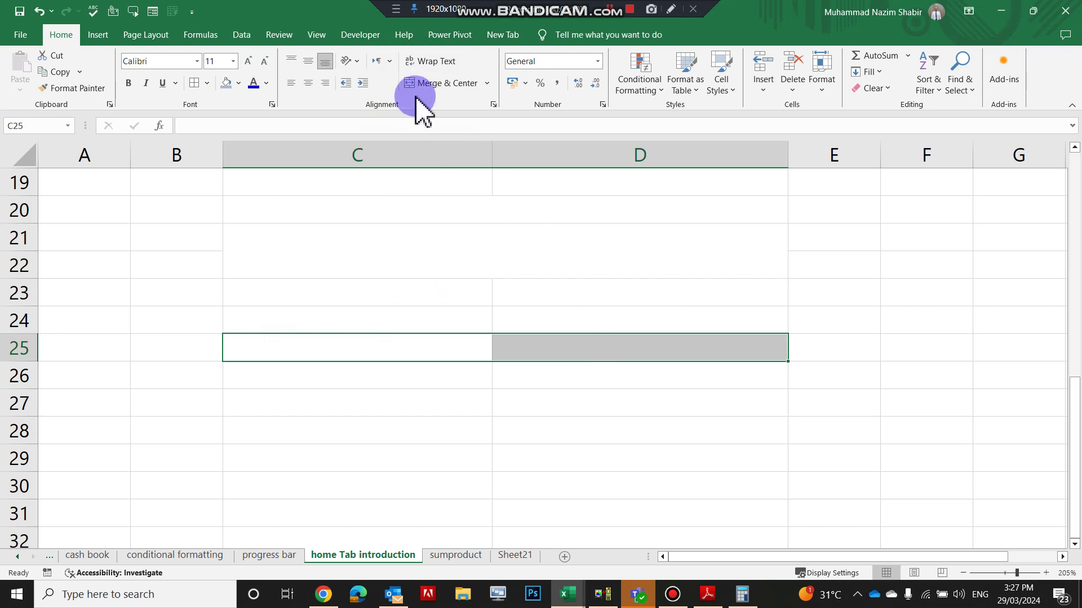
pyautogui.click(431, 85)
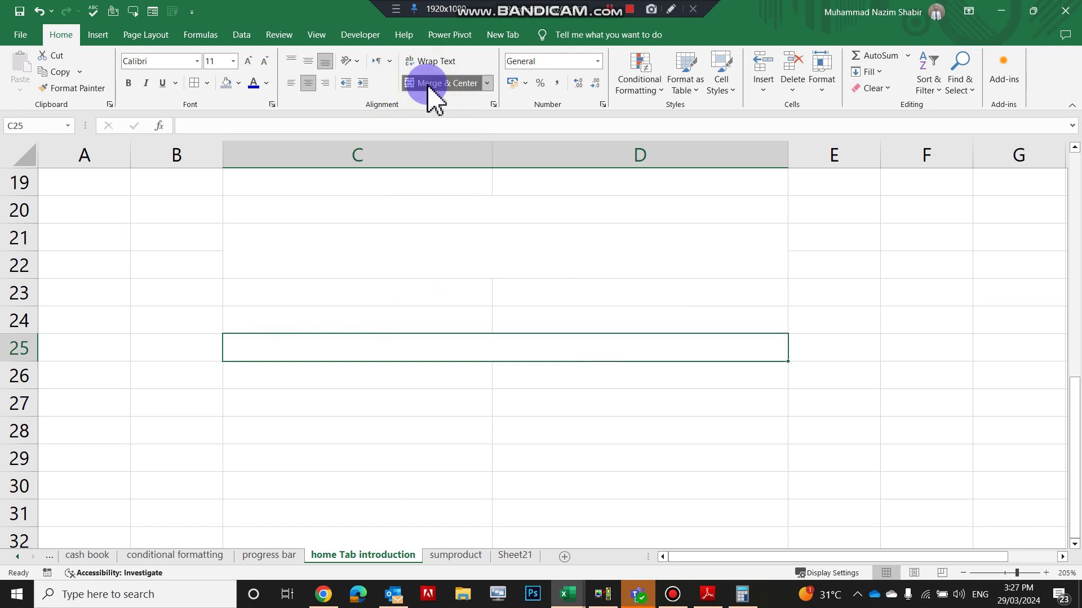
# - Delete columns A through E from the sheet
pyautogui.scroll(2, 416, 338)
pyautogui.scroll(4, 418, 338)
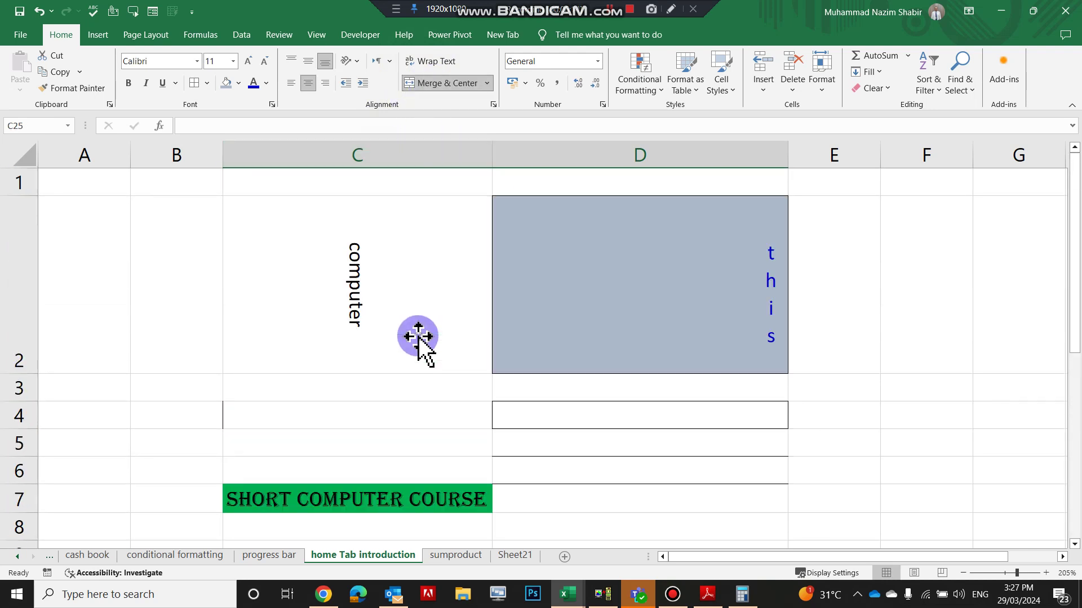
pyautogui.scroll(-3, 598, 224)
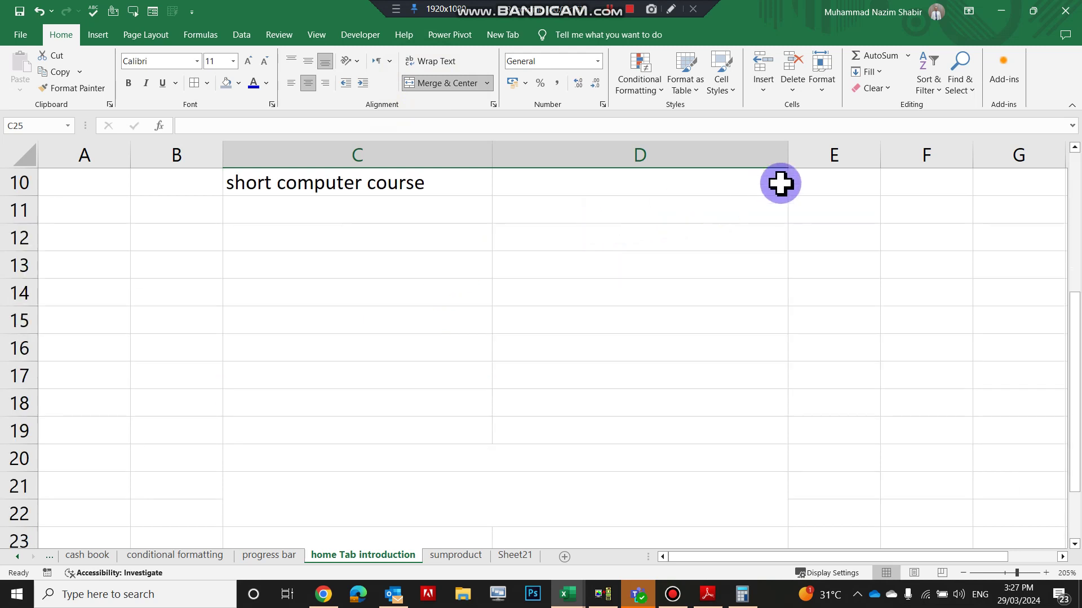
pyautogui.click(845, 147)
pyautogui.moveTo(845, 150); pyautogui.dragTo(85, 121)
pyautogui.rightClick(159, 156)
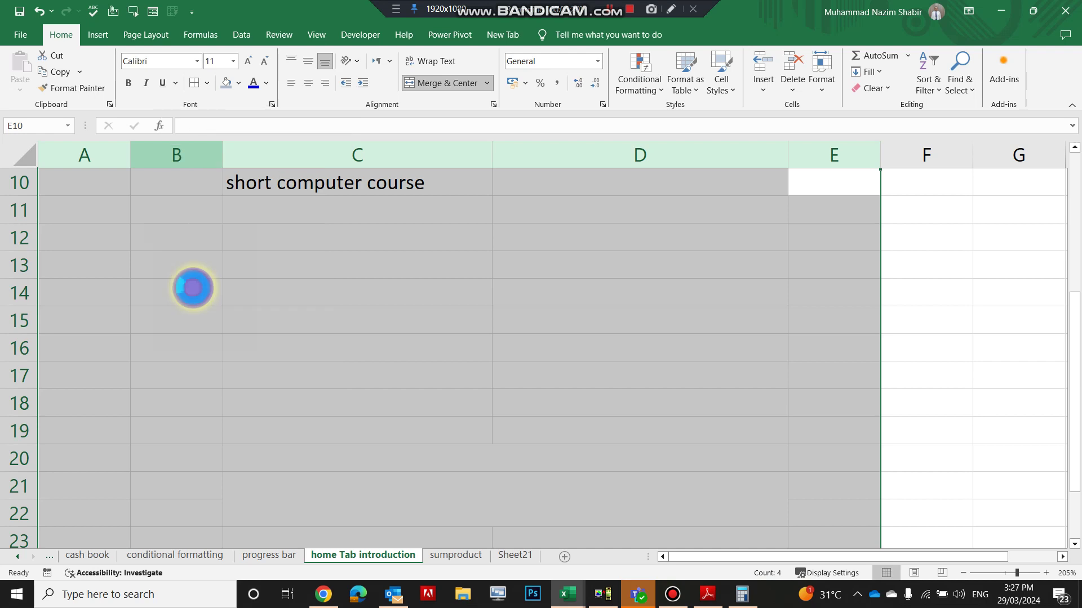
pyautogui.click(193, 295)
pyautogui.click(247, 287)
pyautogui.click(344, 233)
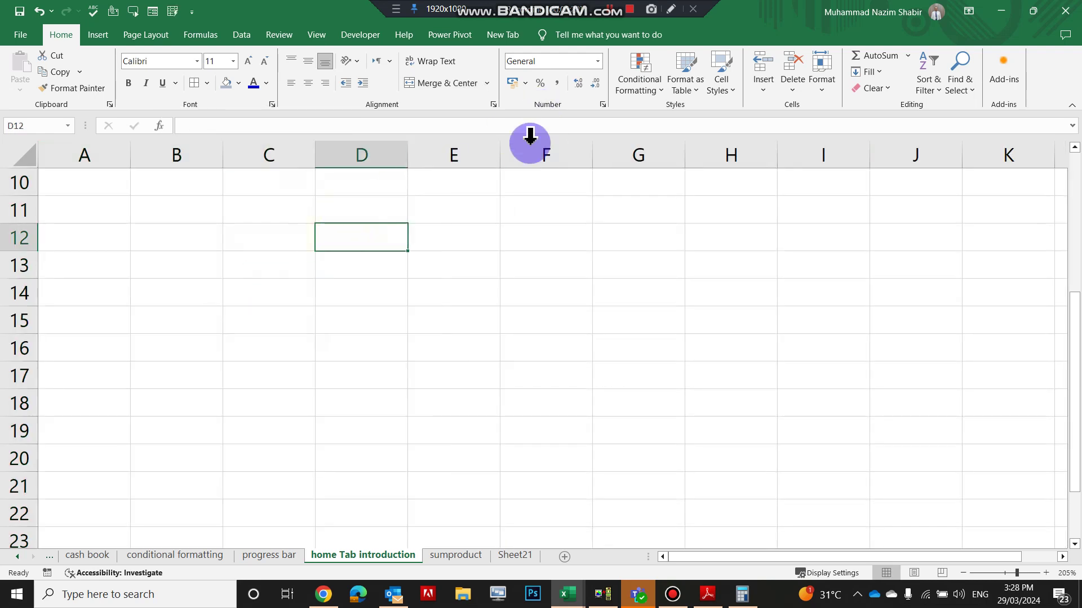
# - Enter 100 in D12, then centre column D and format it as percentages
pyautogui.write('10')
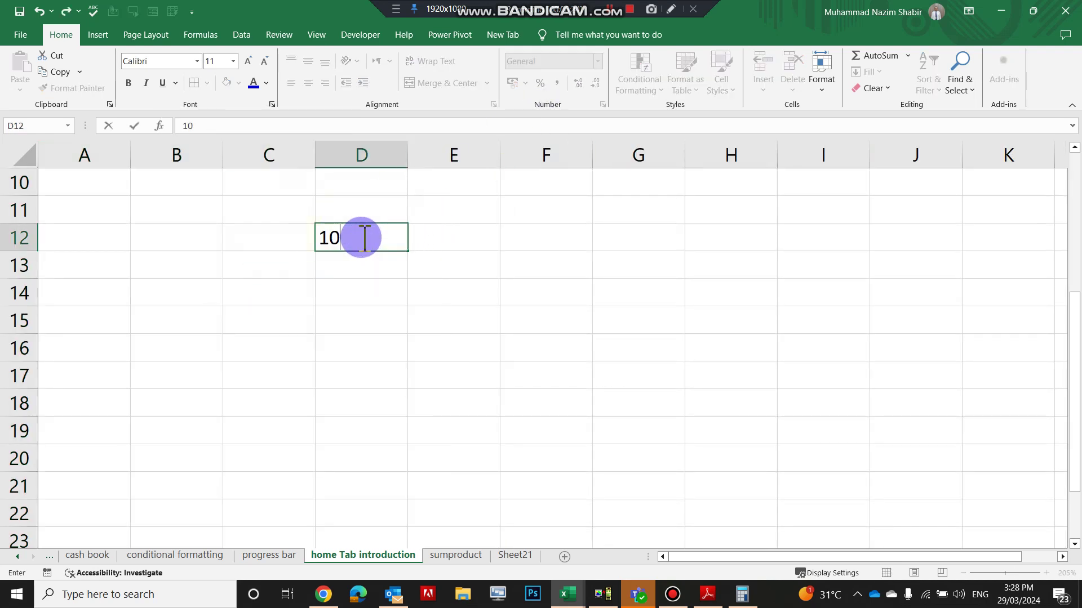
pyautogui.write('0')
pyautogui.press('Return')
pyautogui.click(360, 237)
pyautogui.click(366, 156)
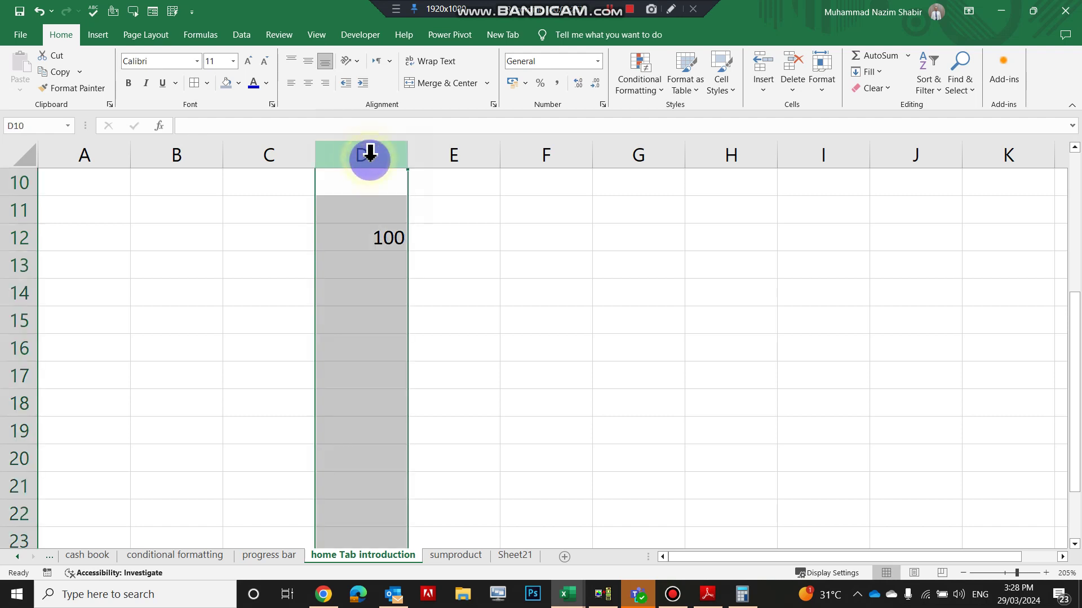
pyautogui.click(308, 83)
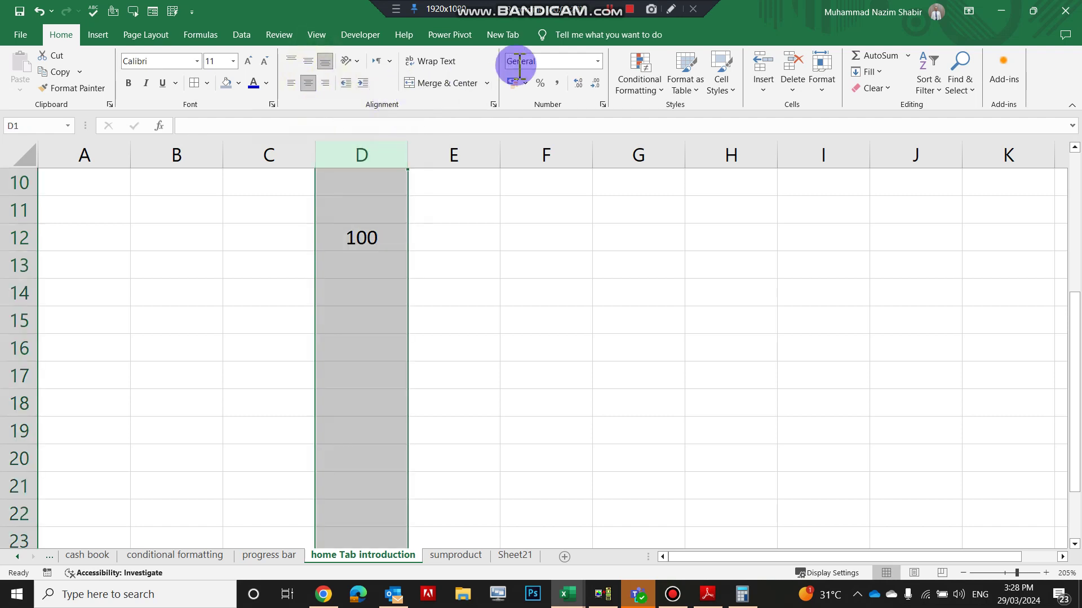
pyautogui.click(540, 82)
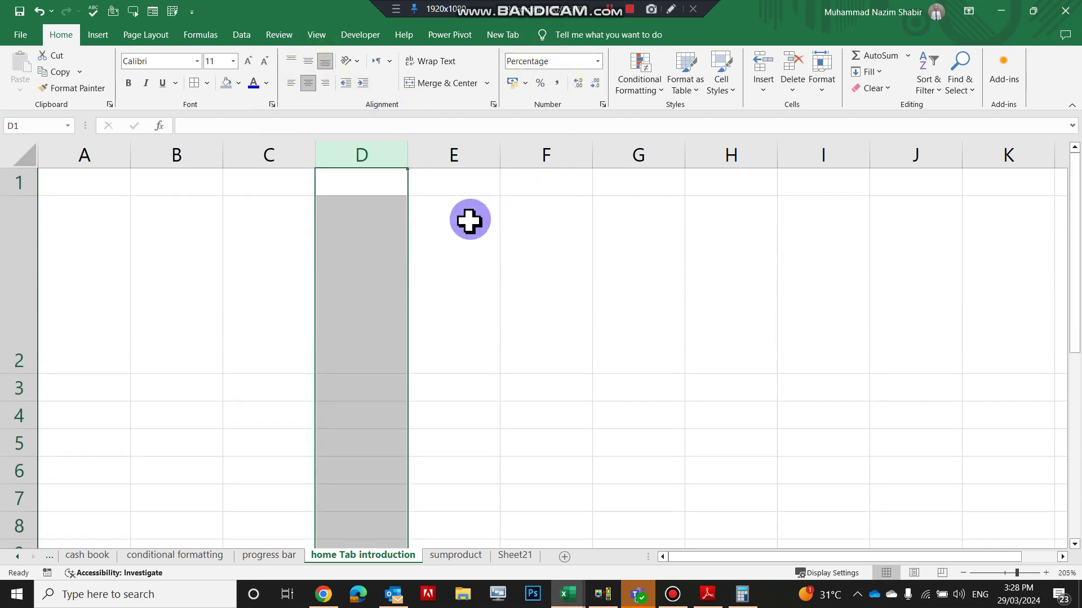
# - Delete rows 1 to 6 from the sheet
pyautogui.scroll(-2, 461, 236)
pyautogui.scroll(1, 462, 237)
pyautogui.scroll(2, 315, 229)
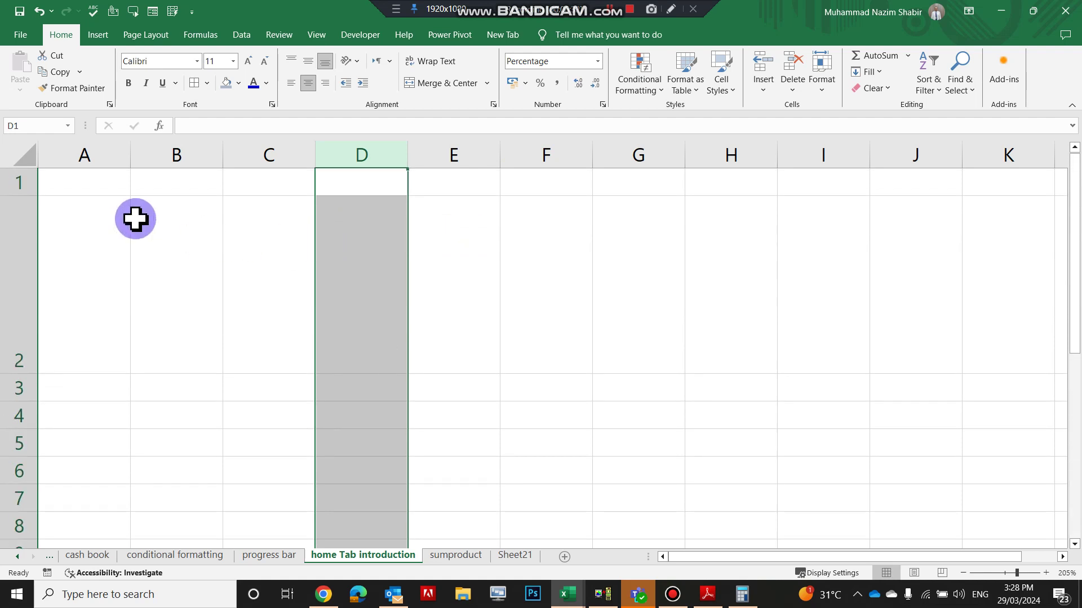
pyautogui.moveTo(8, 178); pyautogui.dragTo(18, 470)
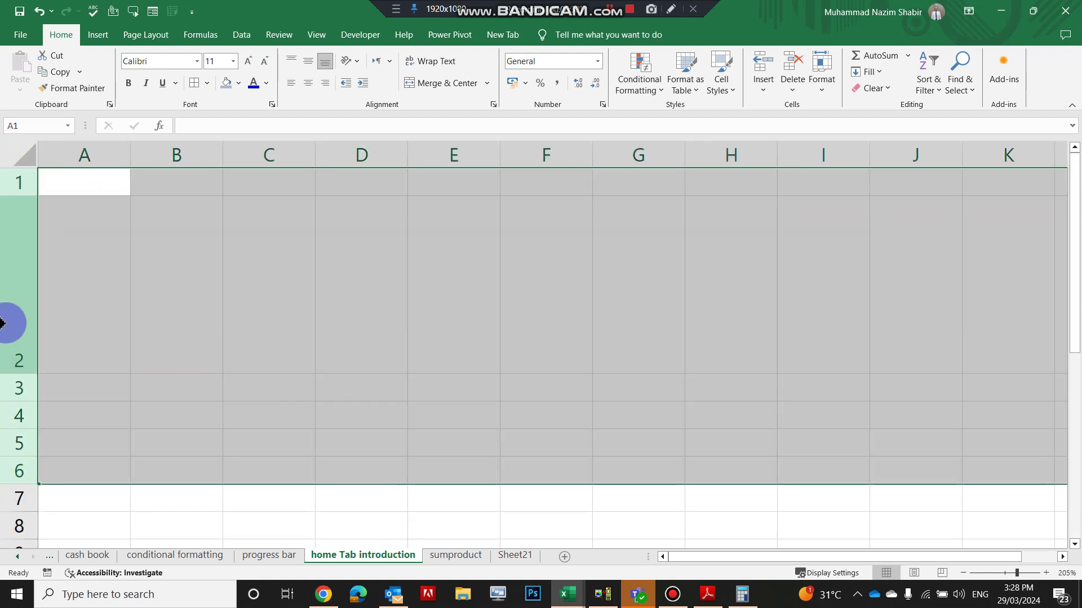
pyautogui.rightClick(12, 321)
pyautogui.click(41, 462)
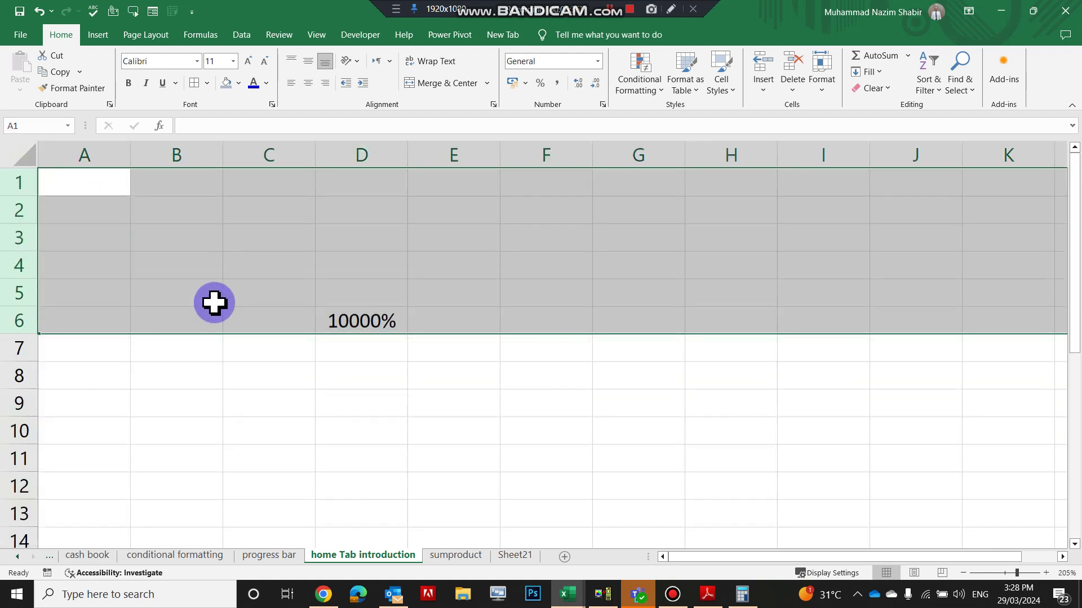
pyautogui.click(336, 261)
pyautogui.click(384, 319)
# - Enter 1 in E2 and try Currency, Accounting and Time formats, ending on Percentage
pyautogui.click(460, 221)
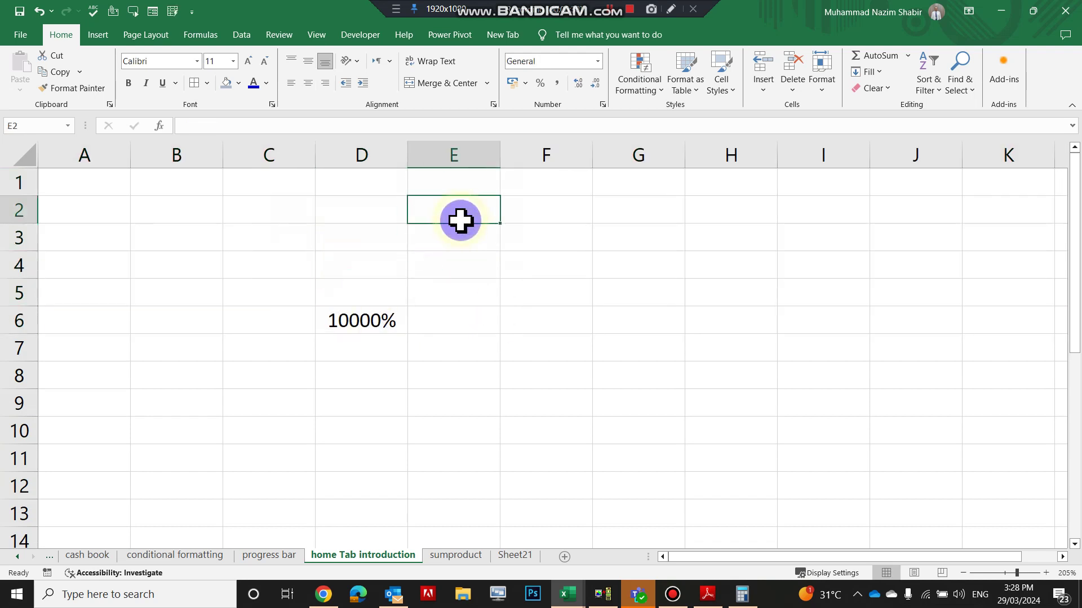
pyautogui.write('1')
pyautogui.press('Return')
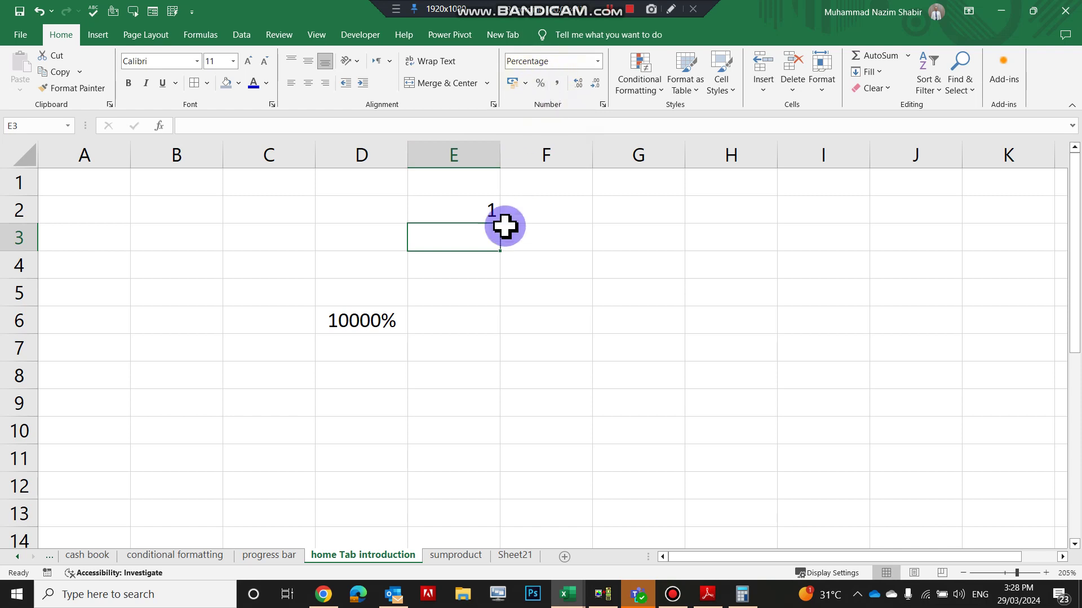
pyautogui.click(485, 209)
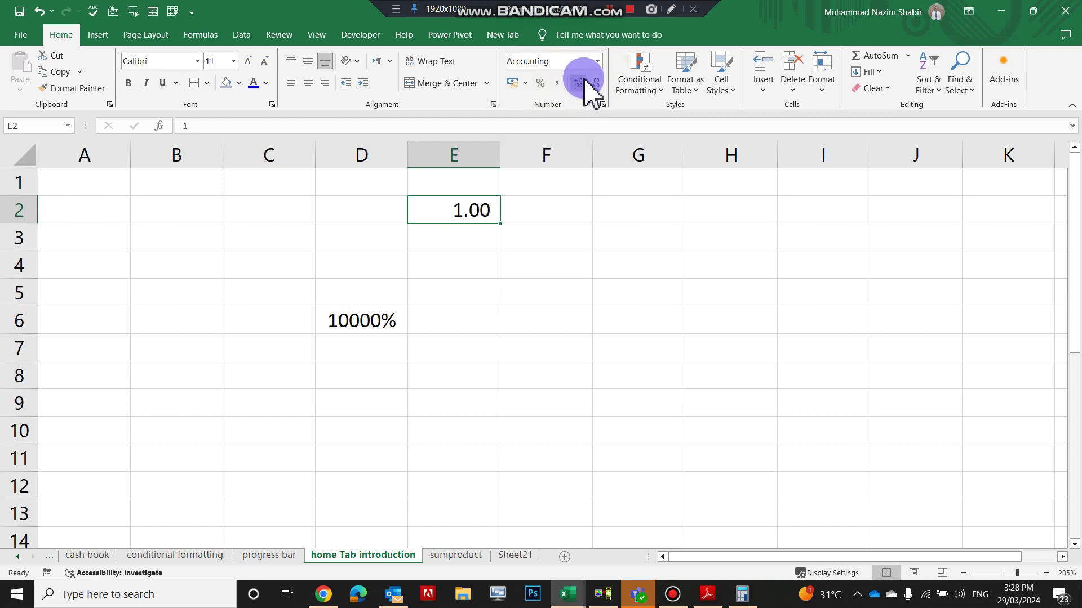
pyautogui.click(599, 62)
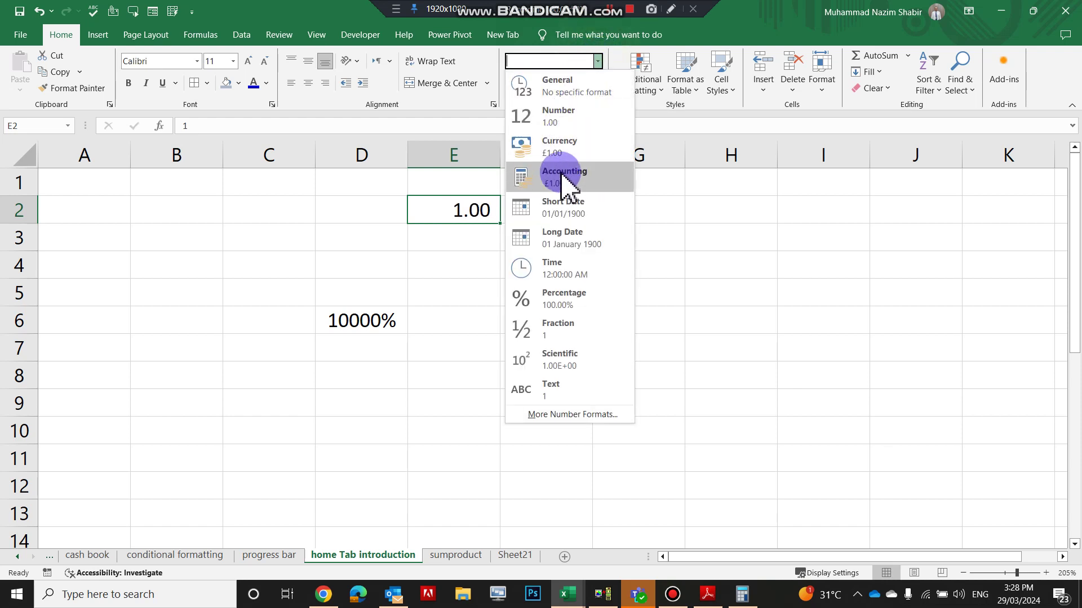
pyautogui.click(563, 151)
pyautogui.click(598, 84)
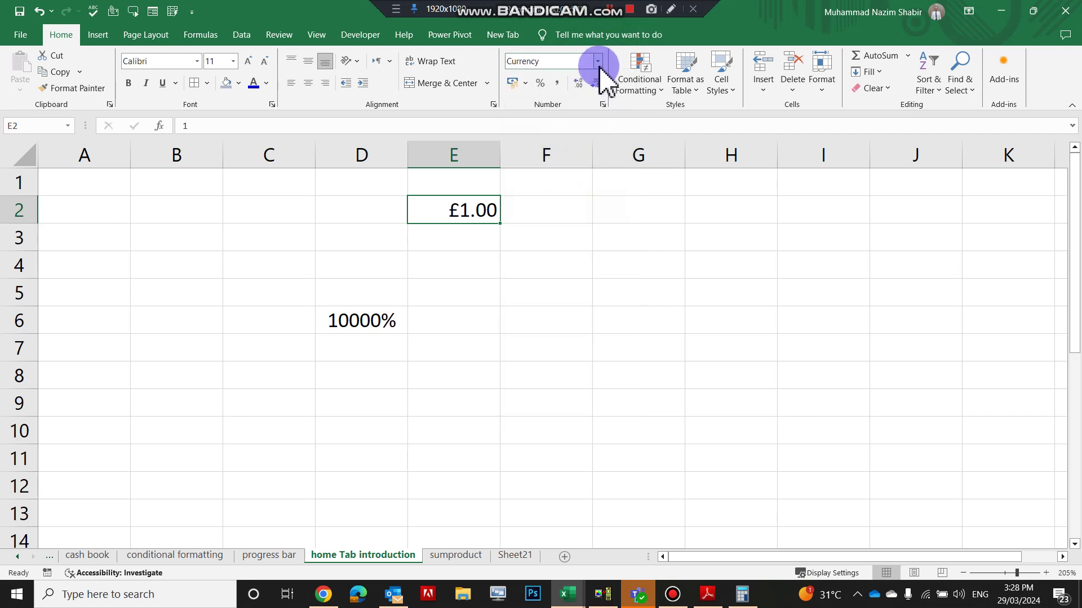
pyautogui.click(600, 62)
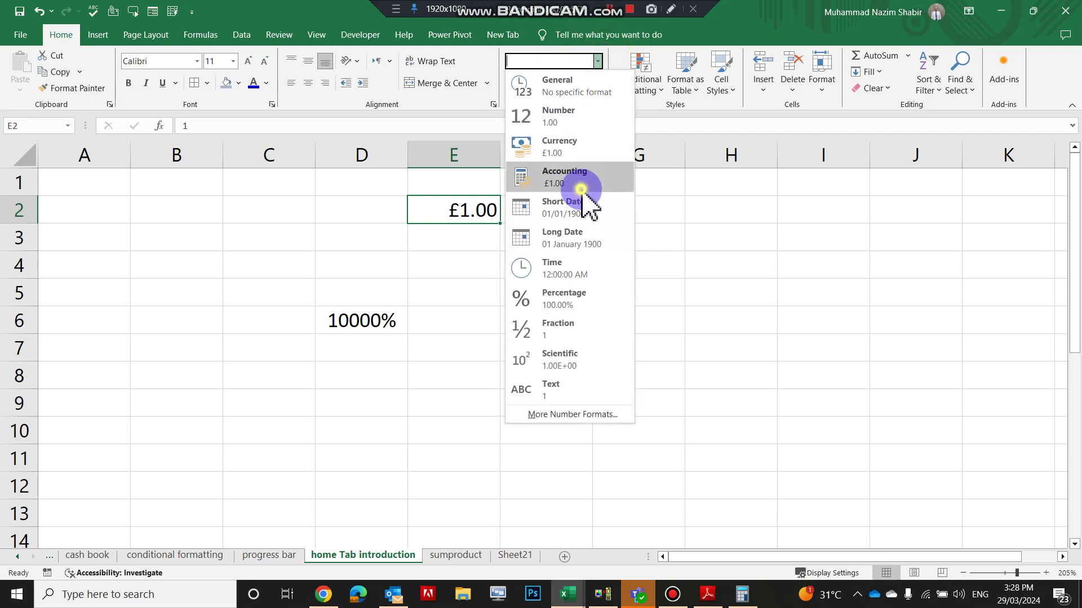
pyautogui.click(581, 188)
pyautogui.click(597, 61)
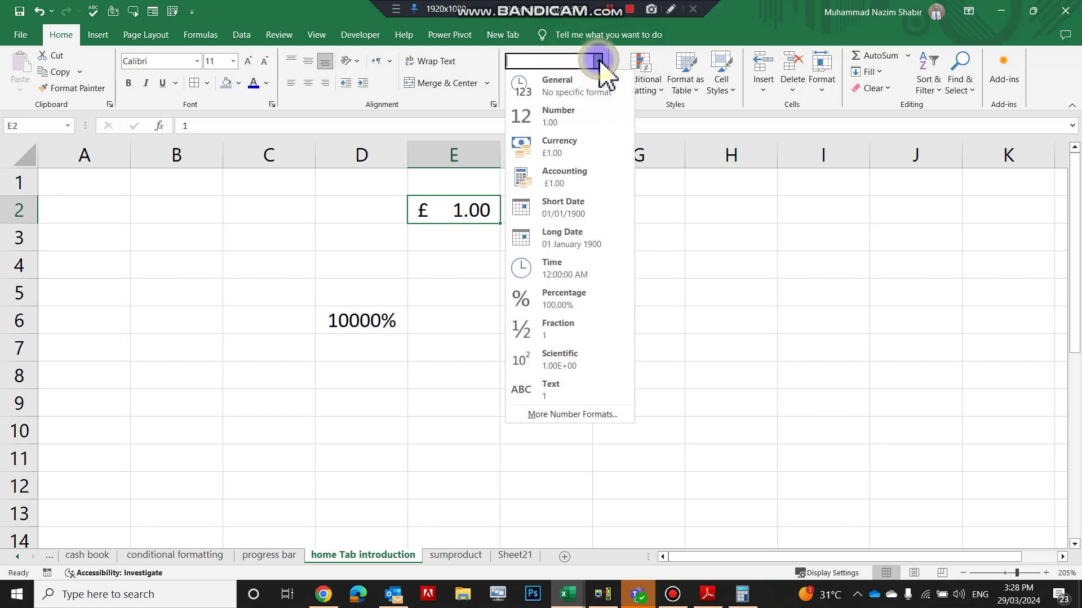
pyautogui.click(593, 270)
pyautogui.click(597, 61)
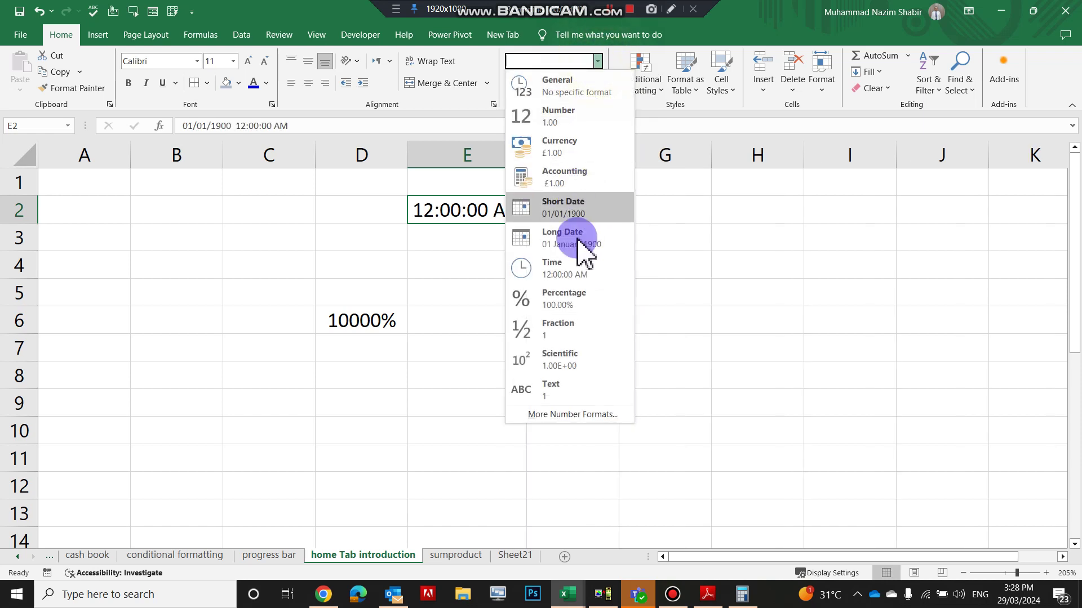
pyautogui.click(581, 309)
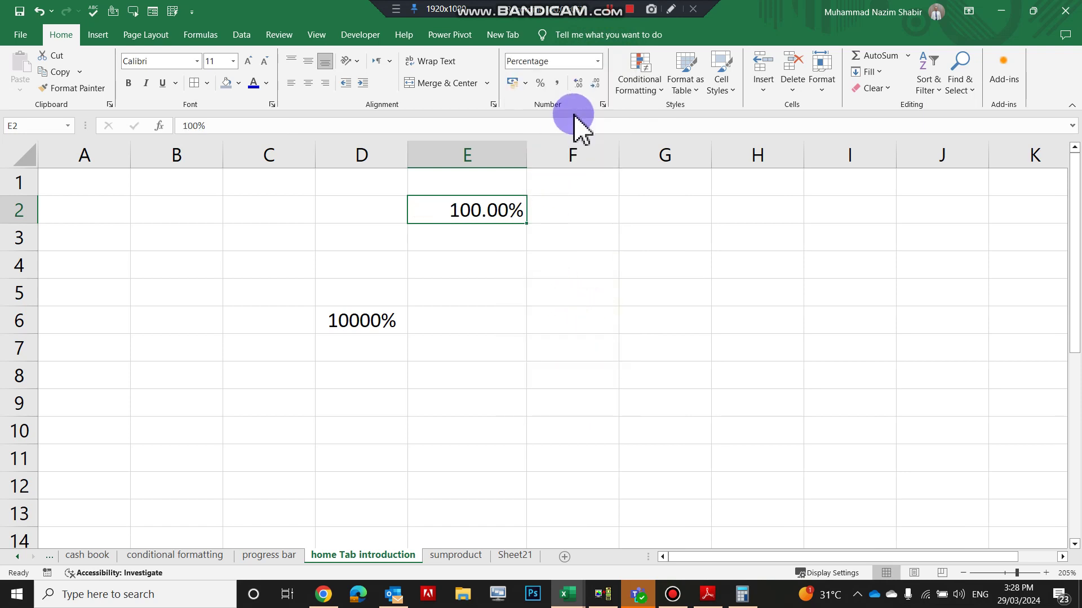
pyautogui.click(645, 100)
pyautogui.click(800, 313)
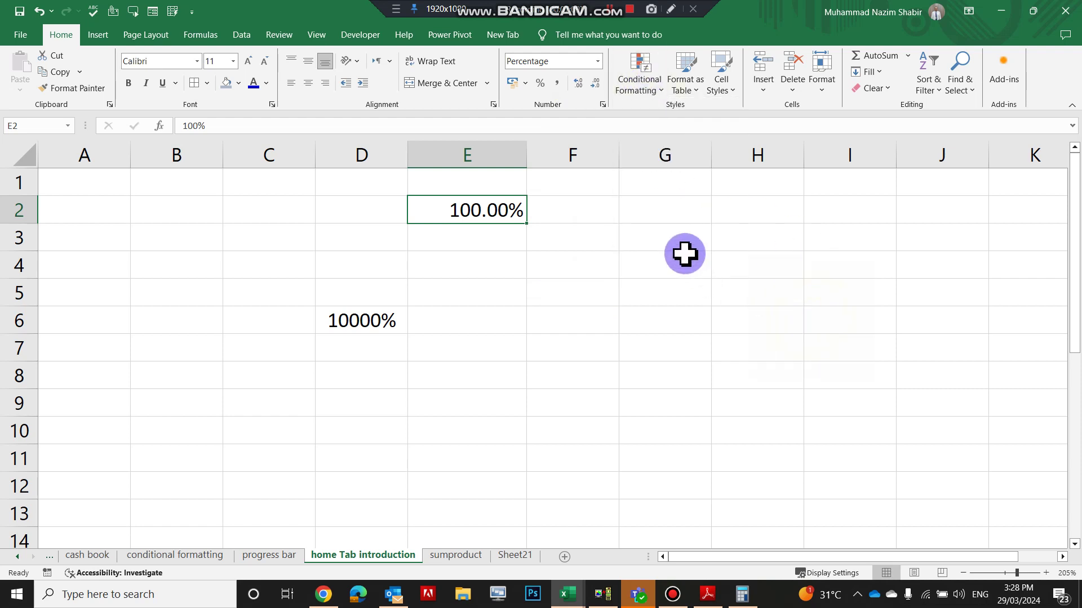
# - Fill G2:G11 with the numbers 1 to 10 and centre column G
pyautogui.click(666, 211)
pyautogui.write('1')
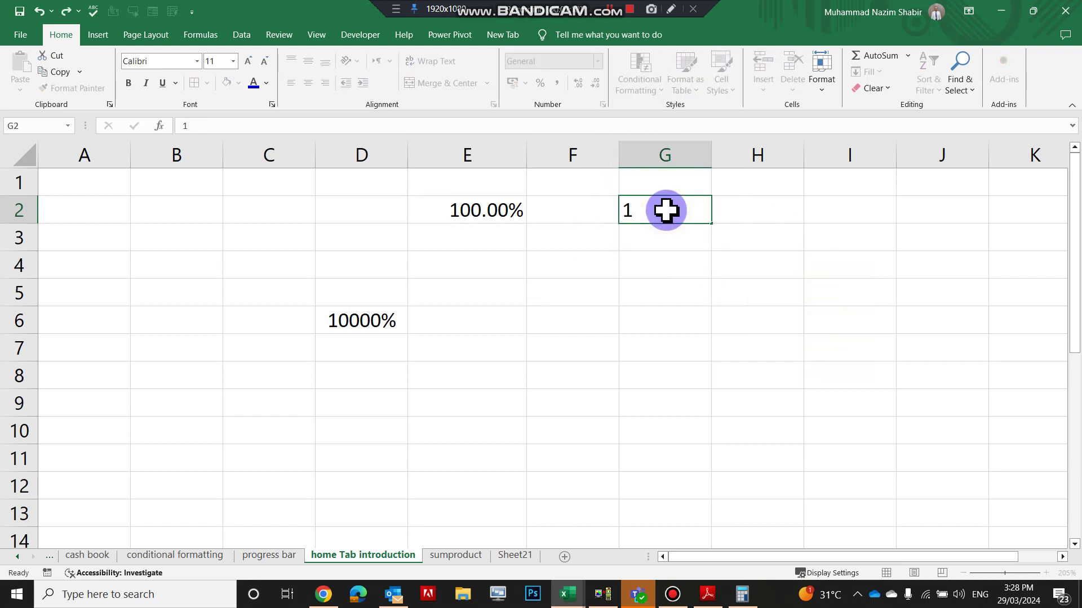
pyautogui.press('Return')
pyautogui.write('2')
pyautogui.press('Return')
pyautogui.moveTo(665, 204); pyautogui.dragTo(740, 469)
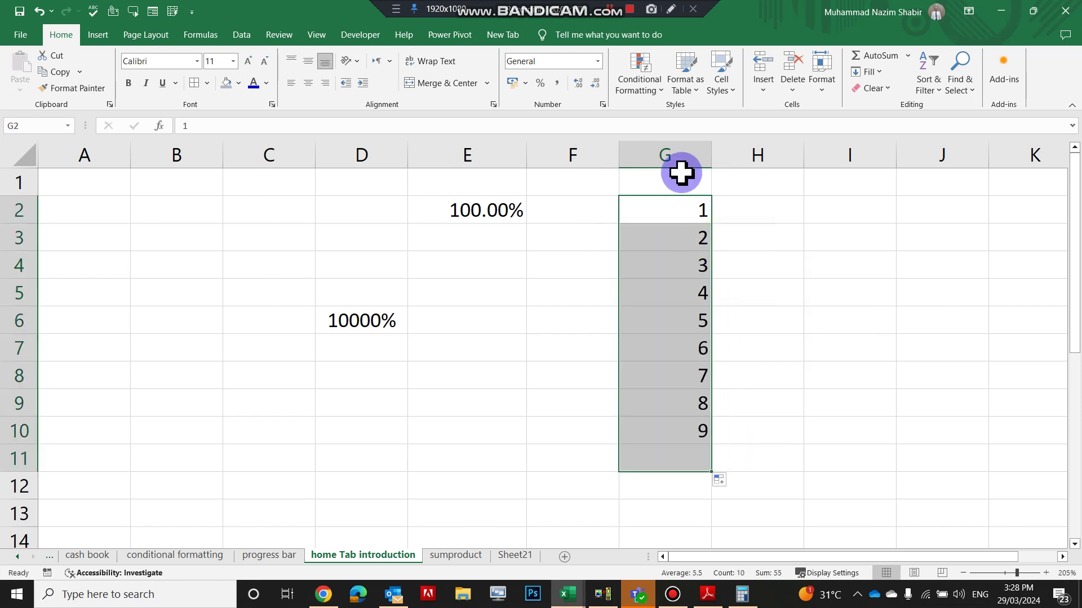
pyautogui.click(683, 161)
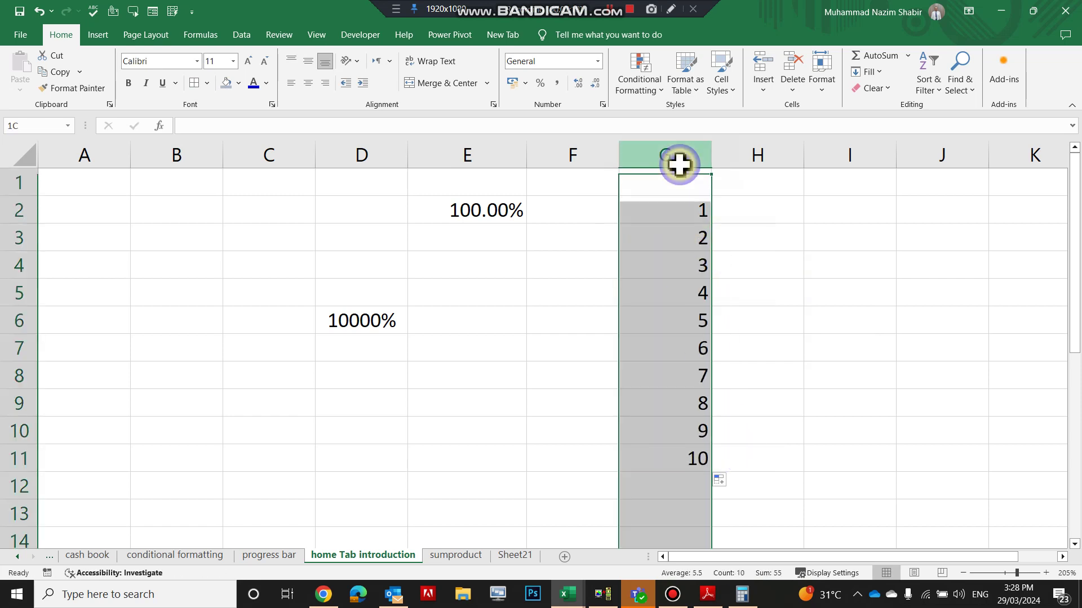
pyautogui.click(310, 84)
pyautogui.click(597, 229)
# - Highlight G2:G11 values greater than 5.5 with light red fill
pyautogui.moveTo(664, 209)
pyautogui.mouseDown()
pyautogui.moveTo(675, 485)
pyautogui.moveTo(669, 461)
pyautogui.mouseUp()
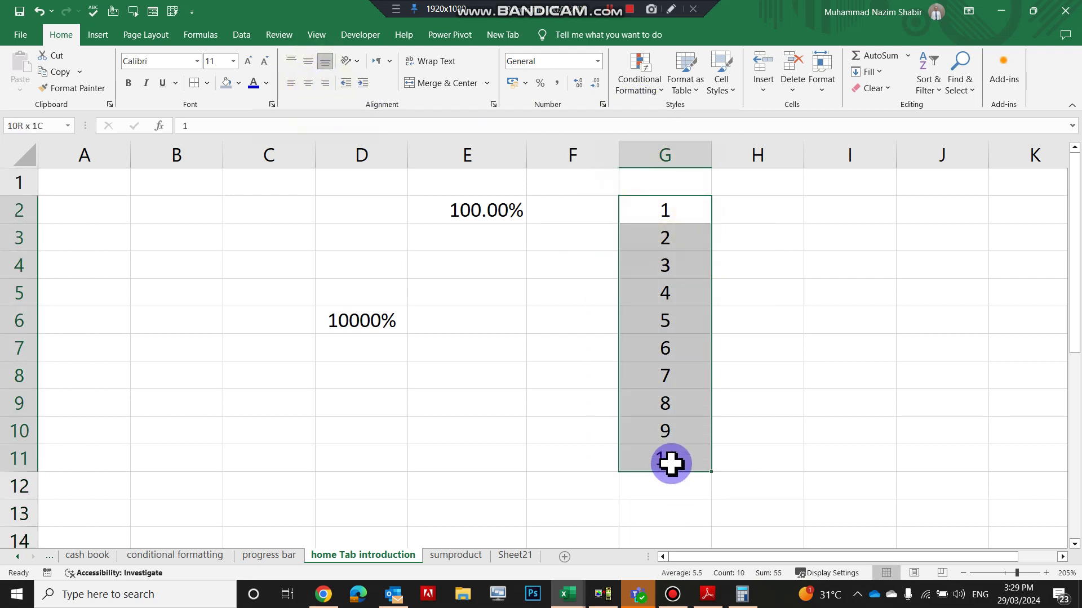
pyautogui.click(652, 93)
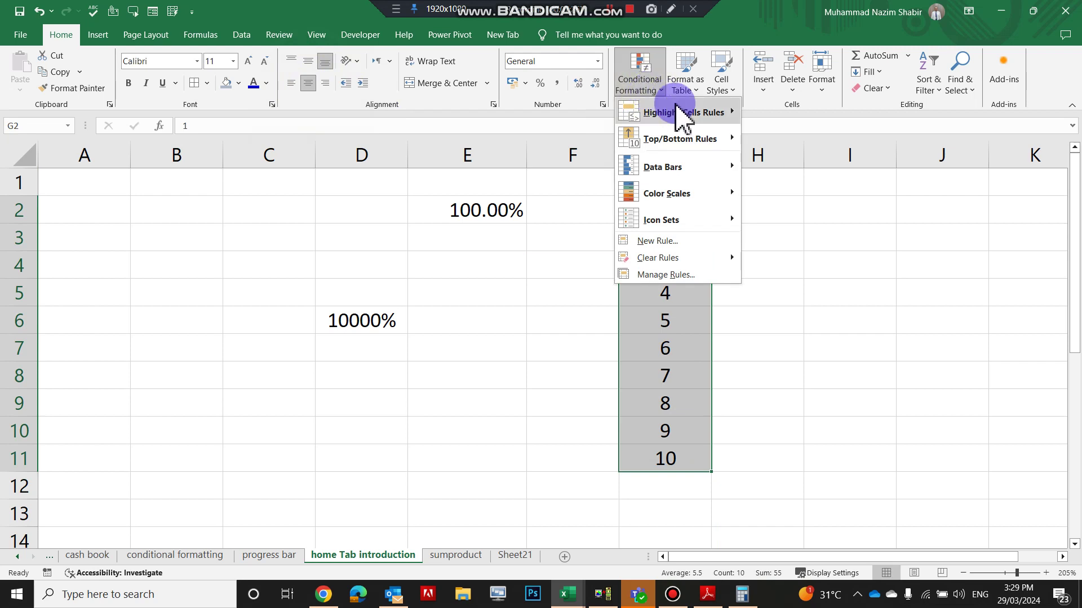
pyautogui.moveTo(683, 112)
pyautogui.click(803, 115)
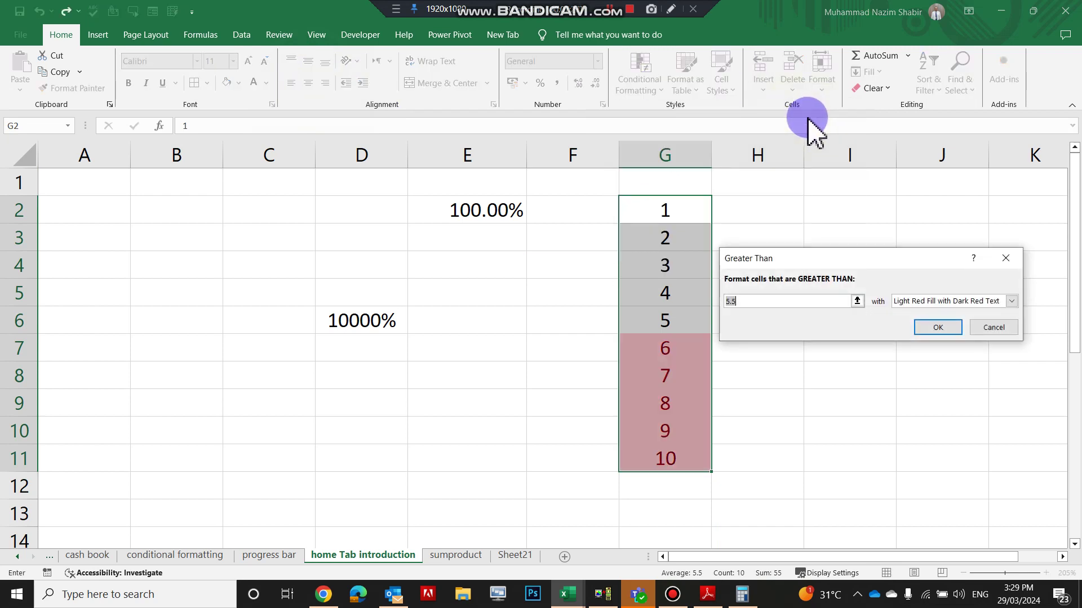
pyautogui.click(936, 329)
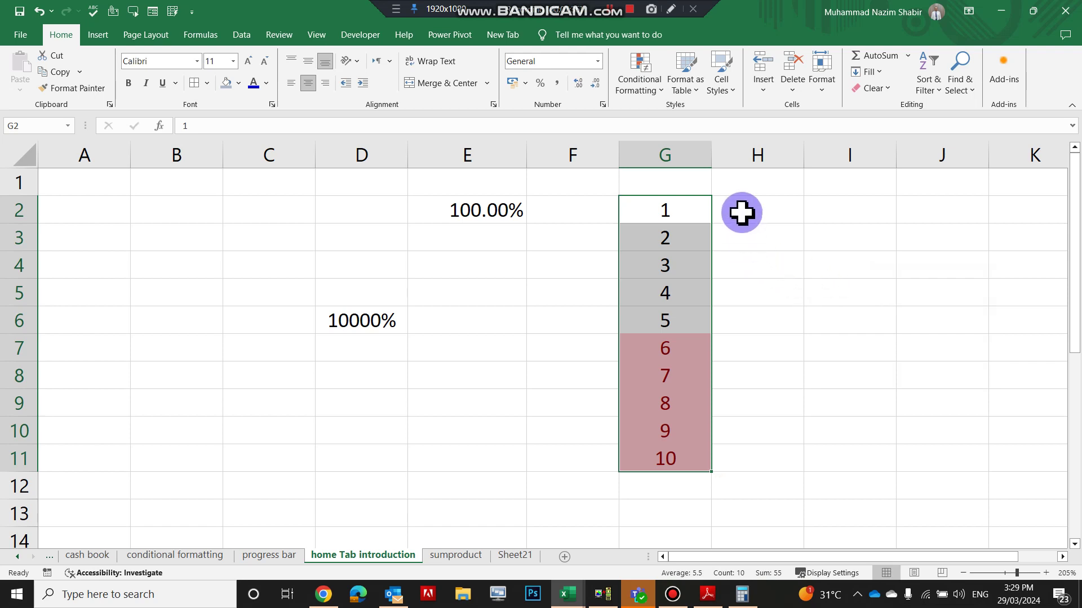
# - Copy the numbers from G2:G11 and paste them as values into H2
pyautogui.hotkey('ctrl', 'c')
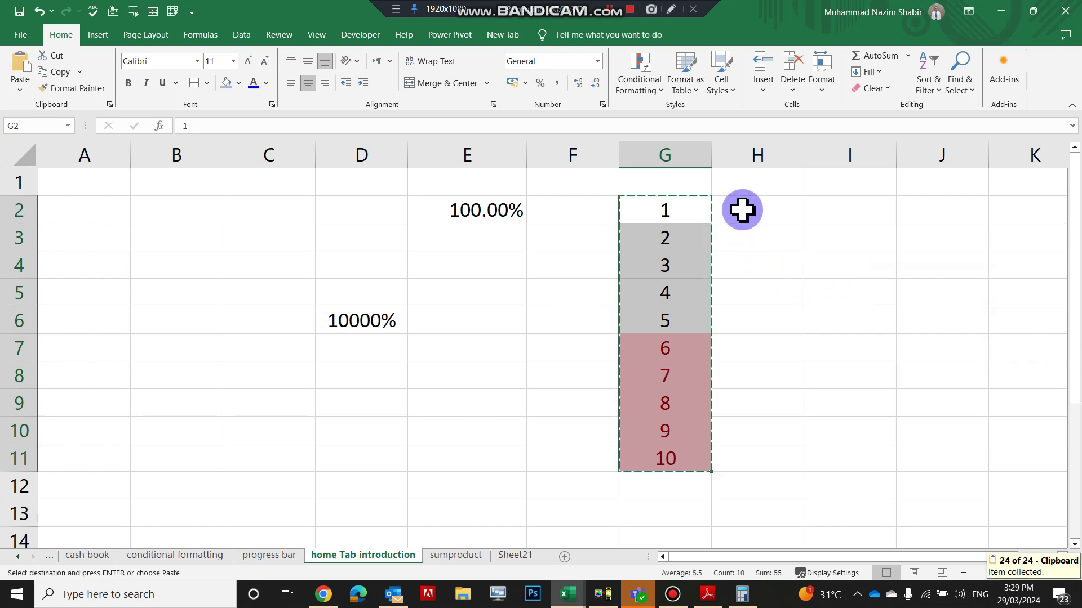
pyautogui.click(742, 211)
pyautogui.rightClick(743, 212)
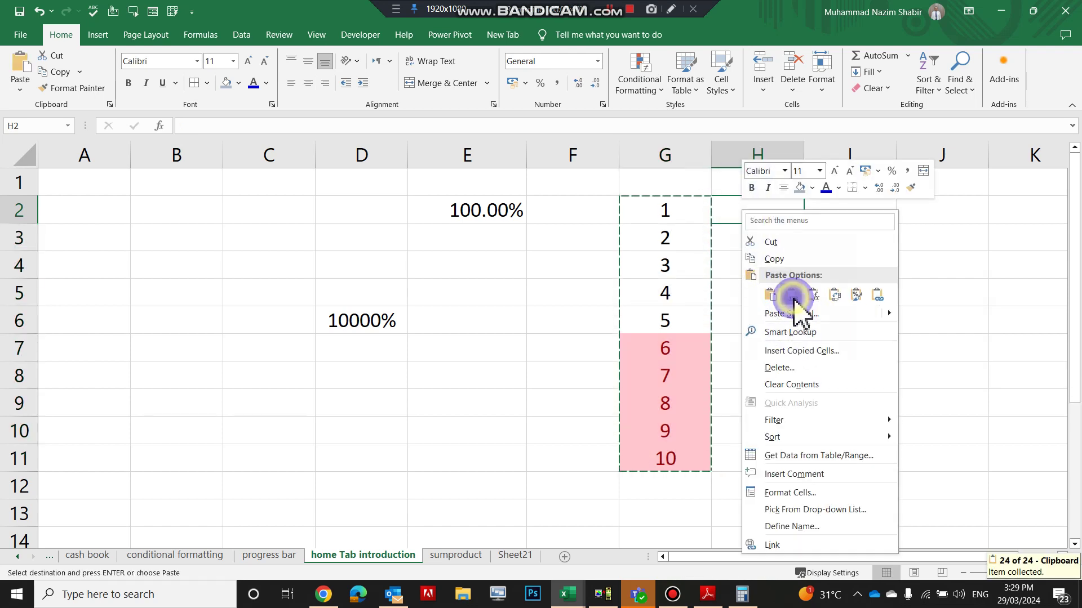
pyautogui.click(791, 294)
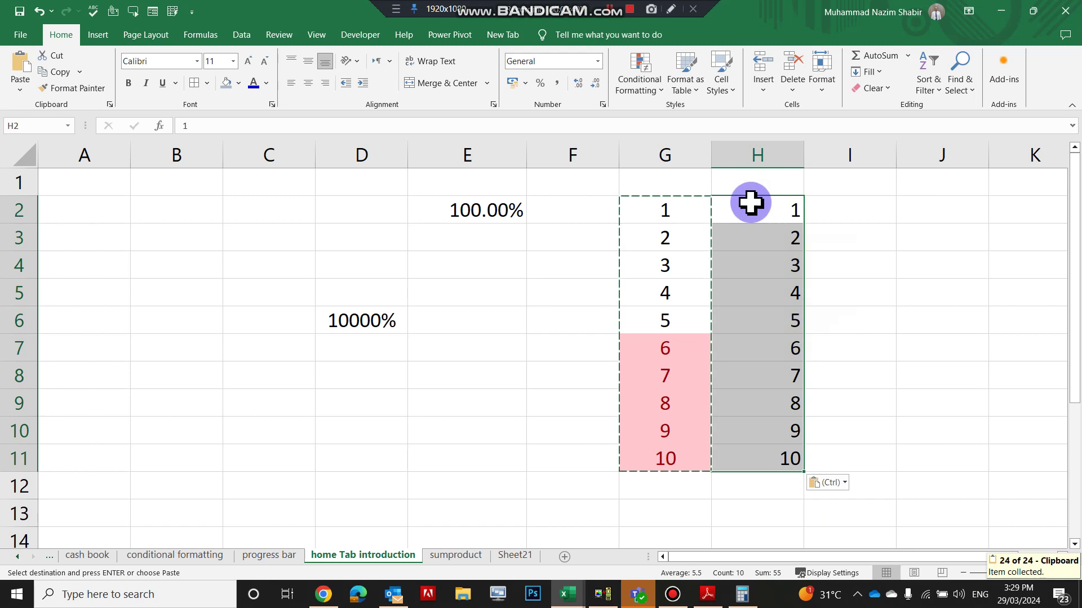
# - Add a Less Than 8 rule with yellow fill and dark yellow text
pyautogui.click(654, 91)
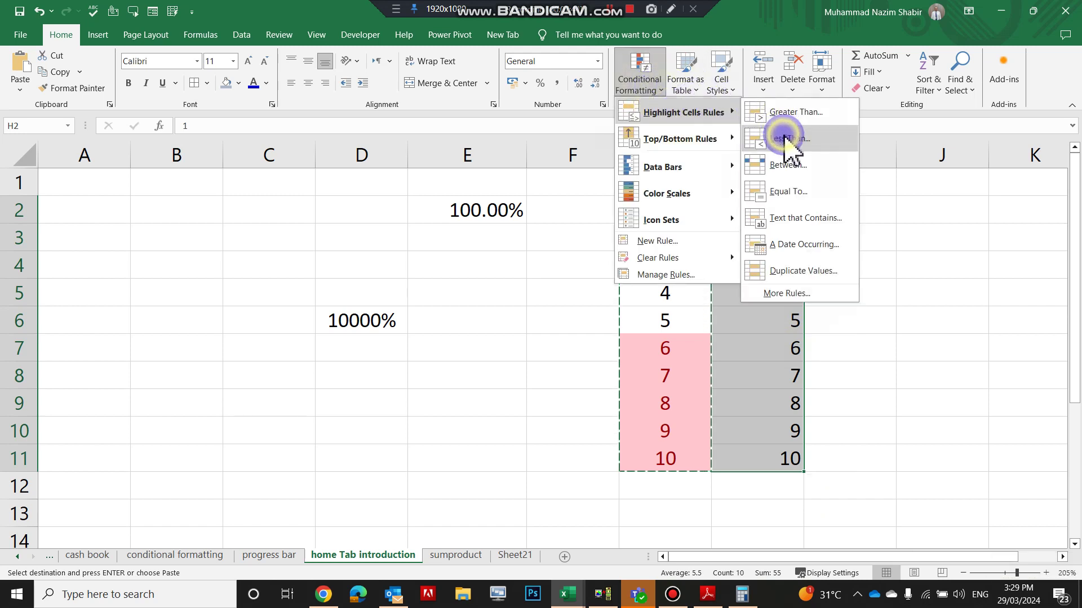
pyautogui.click(786, 138)
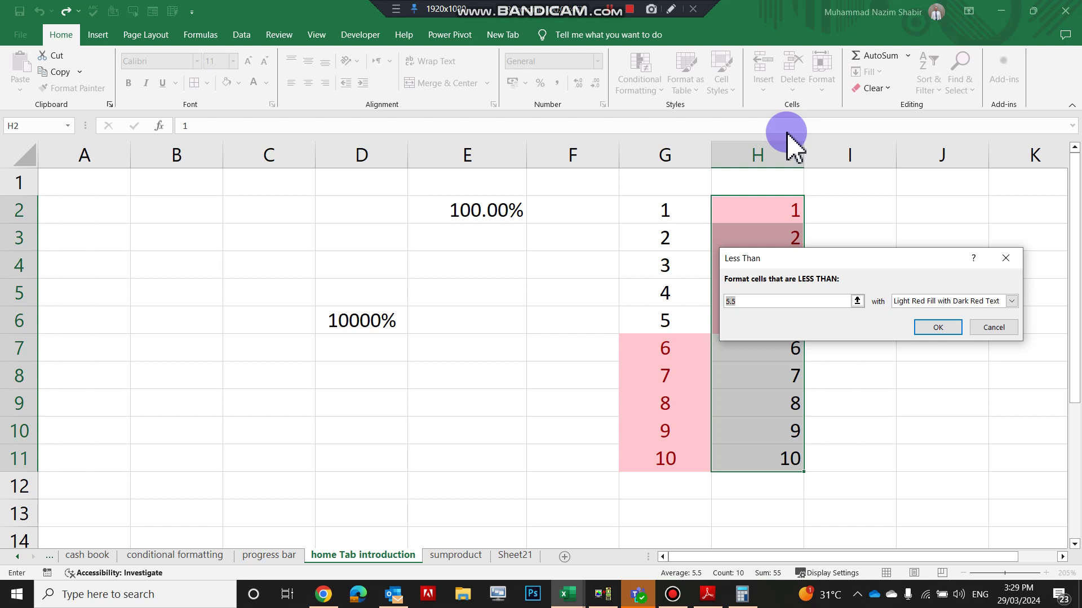
pyautogui.write('8')
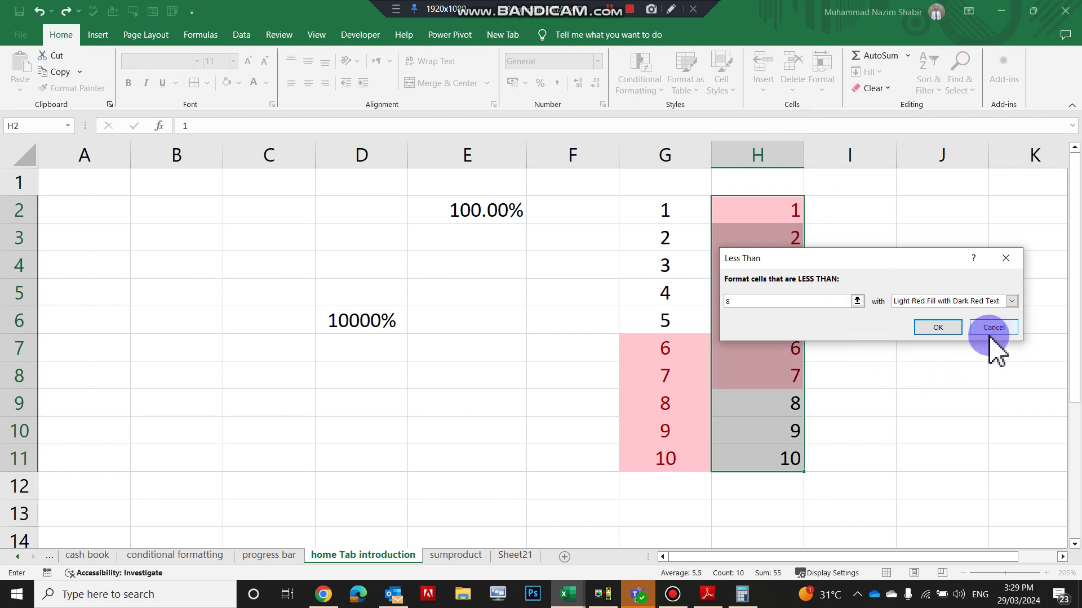
pyautogui.click(1011, 301)
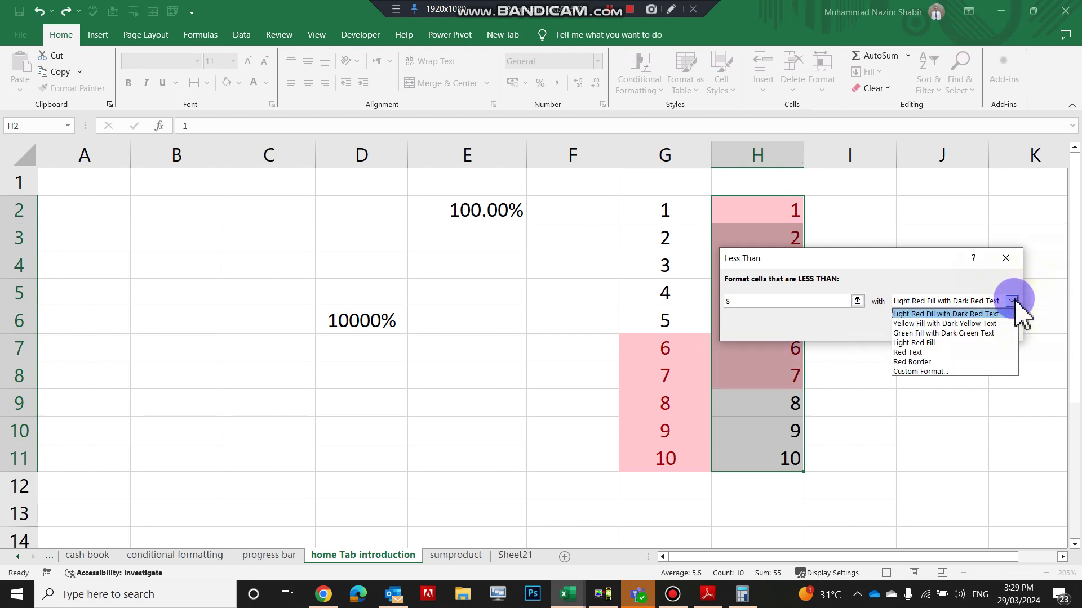
pyautogui.click(986, 323)
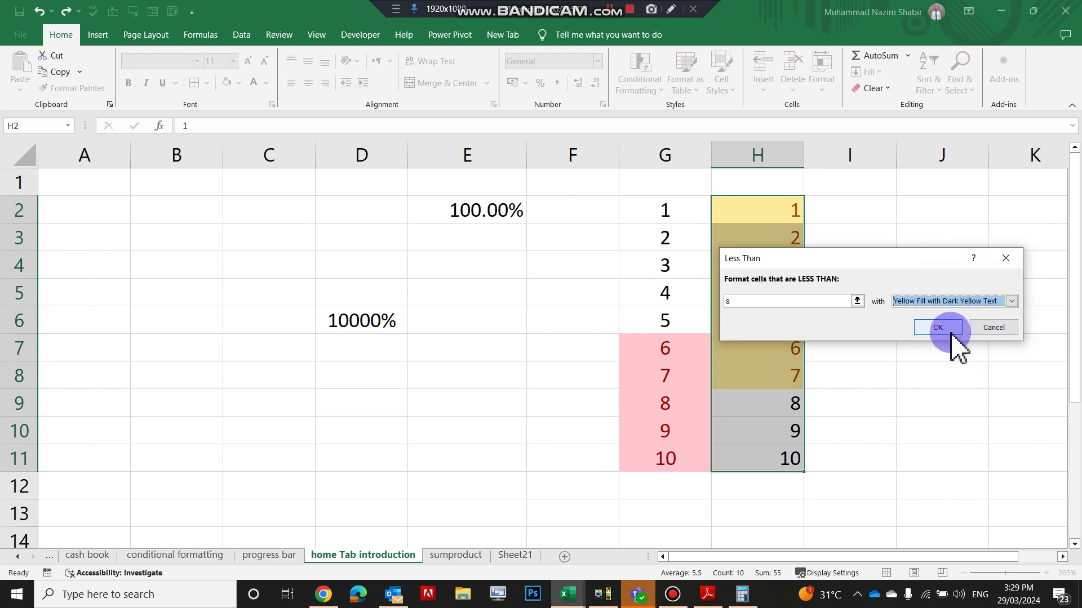
pyautogui.click(946, 331)
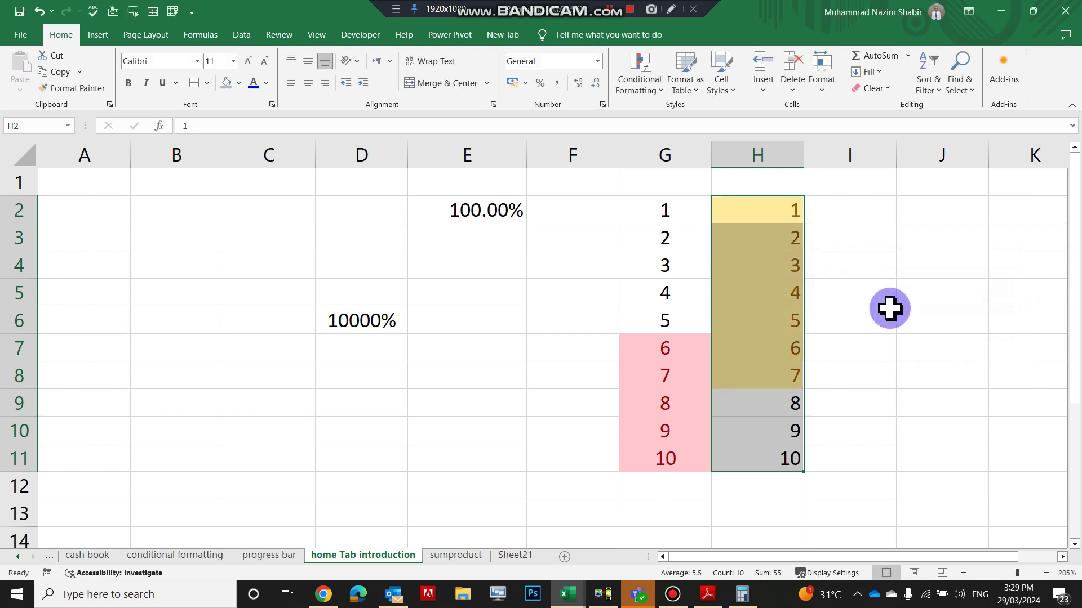
pyautogui.click(885, 299)
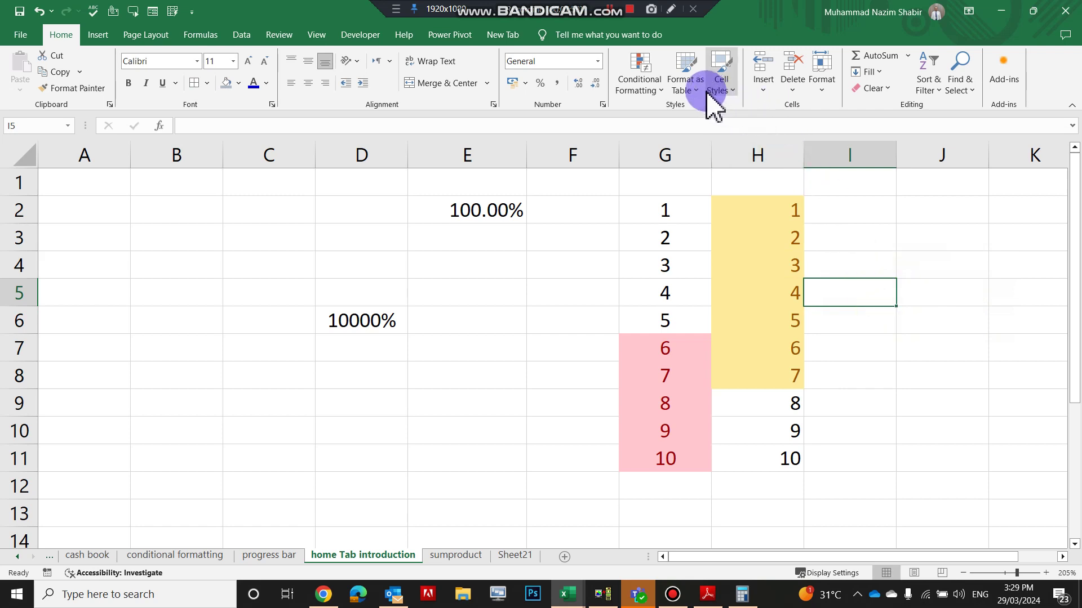
# - Delete columns A through J to clear the old numbers
pyautogui.click(929, 155)
pyautogui.moveTo(757, 143); pyautogui.dragTo(22, 50)
pyautogui.rightClick(235, 151)
pyautogui.click(272, 290)
pyautogui.click(209, 259)
# - Format B2:E10 as a table with a table style
pyautogui.moveTo(189, 212); pyautogui.dragTo(445, 428)
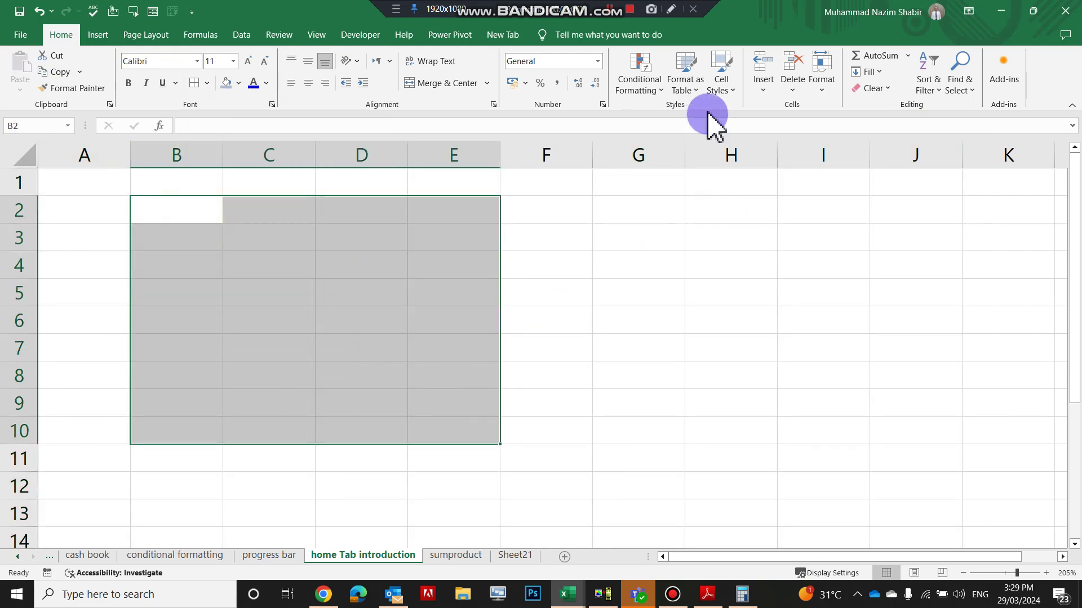
pyautogui.click(692, 81)
pyautogui.click(780, 174)
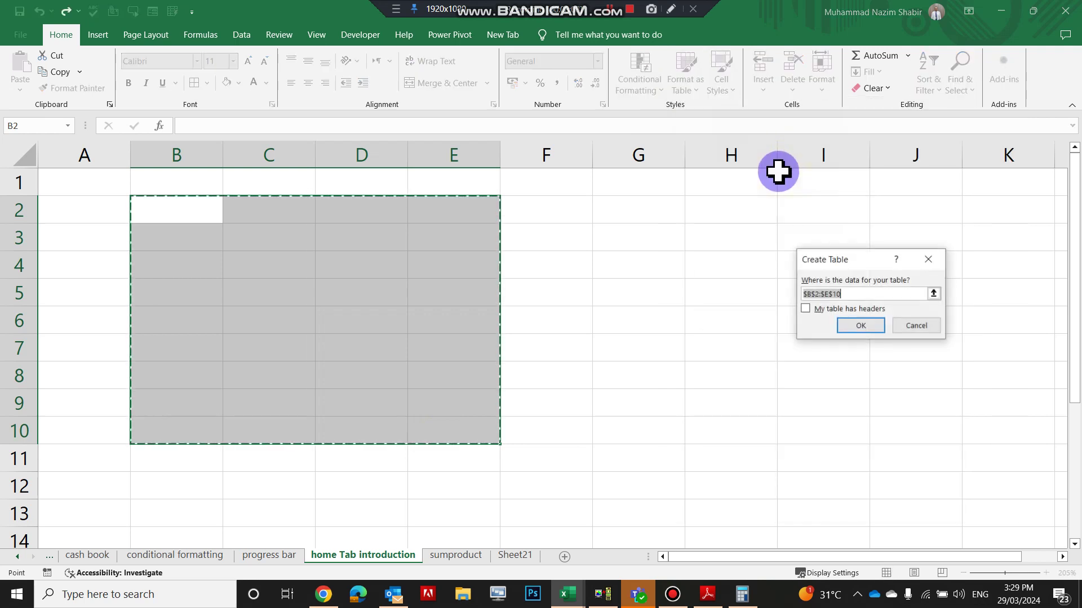
pyautogui.click(851, 325)
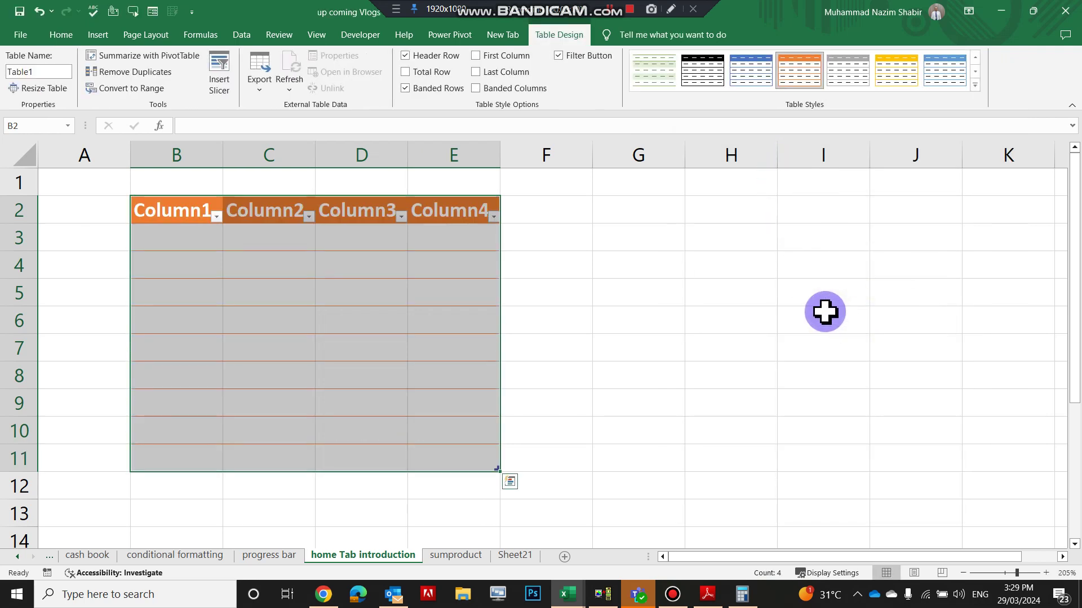
# - Restyle the table from yellow to a green Medium table style
pyautogui.click(975, 87)
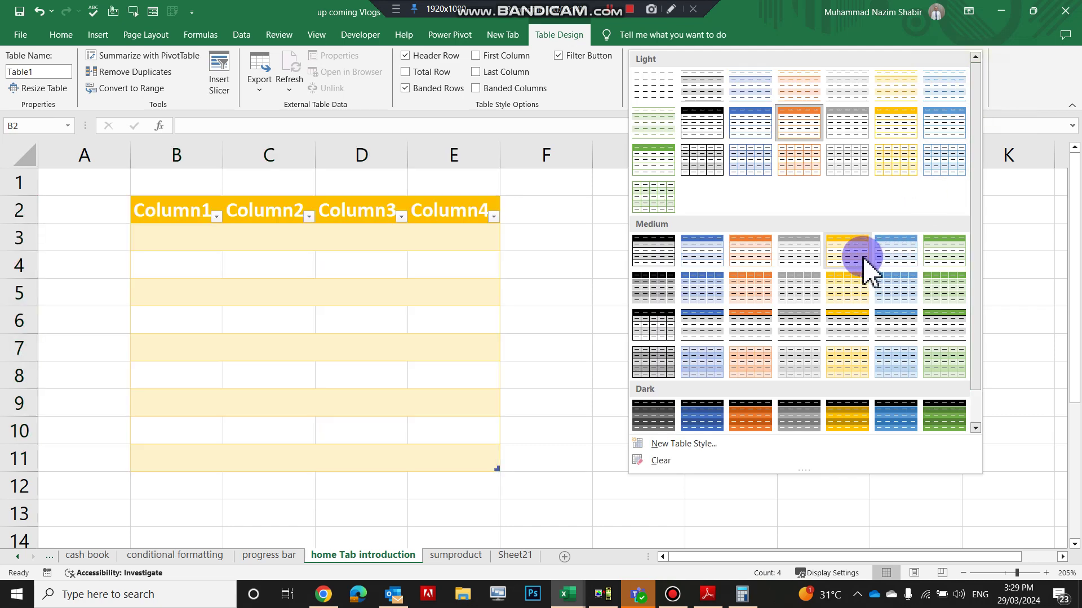
pyautogui.click(860, 263)
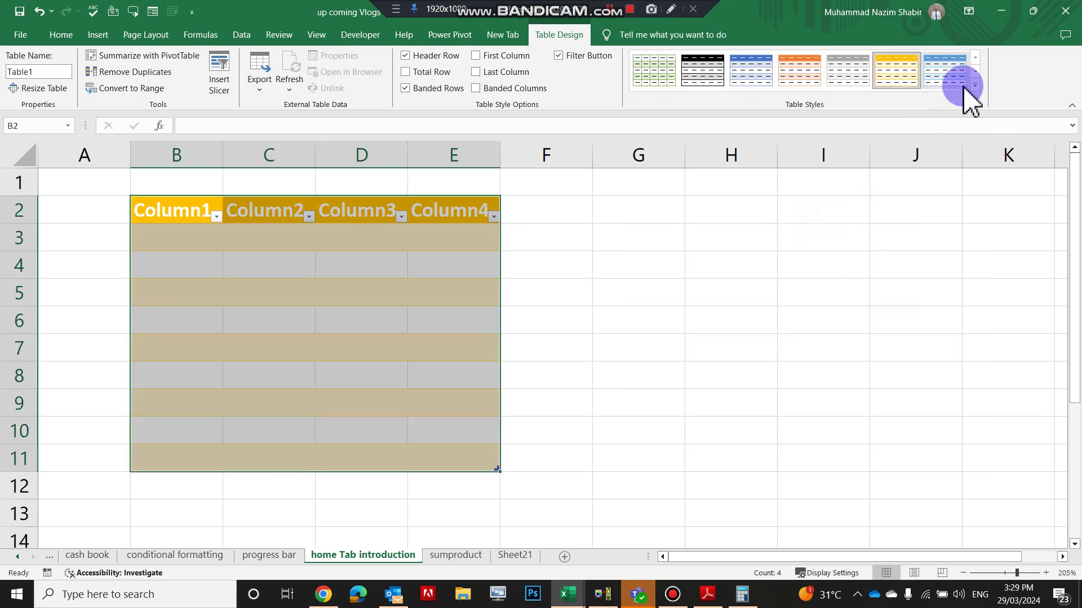
pyautogui.click(976, 87)
pyautogui.click(933, 253)
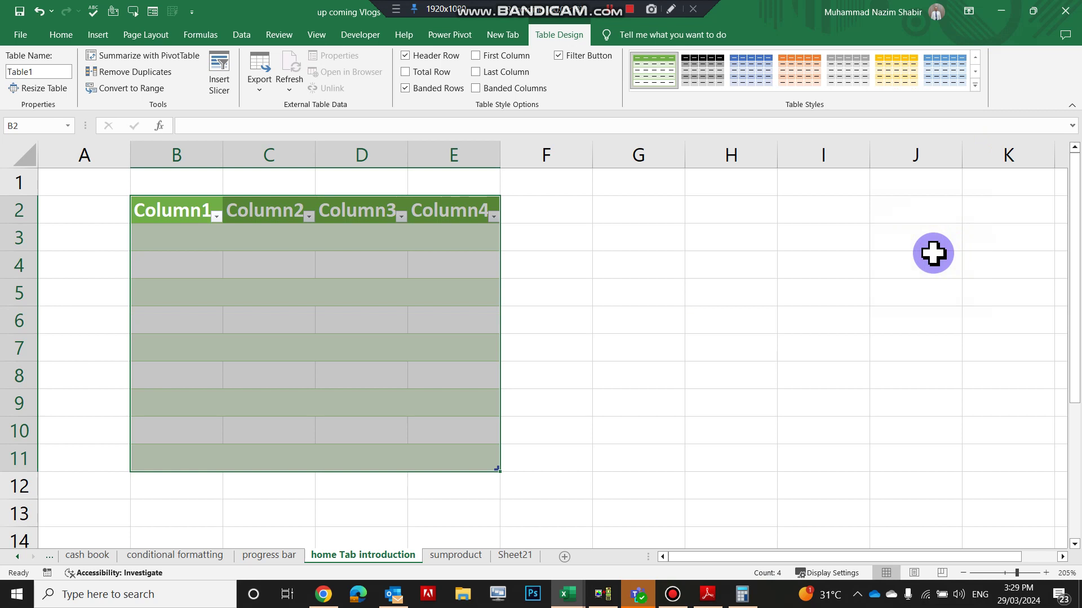
pyautogui.click(974, 86)
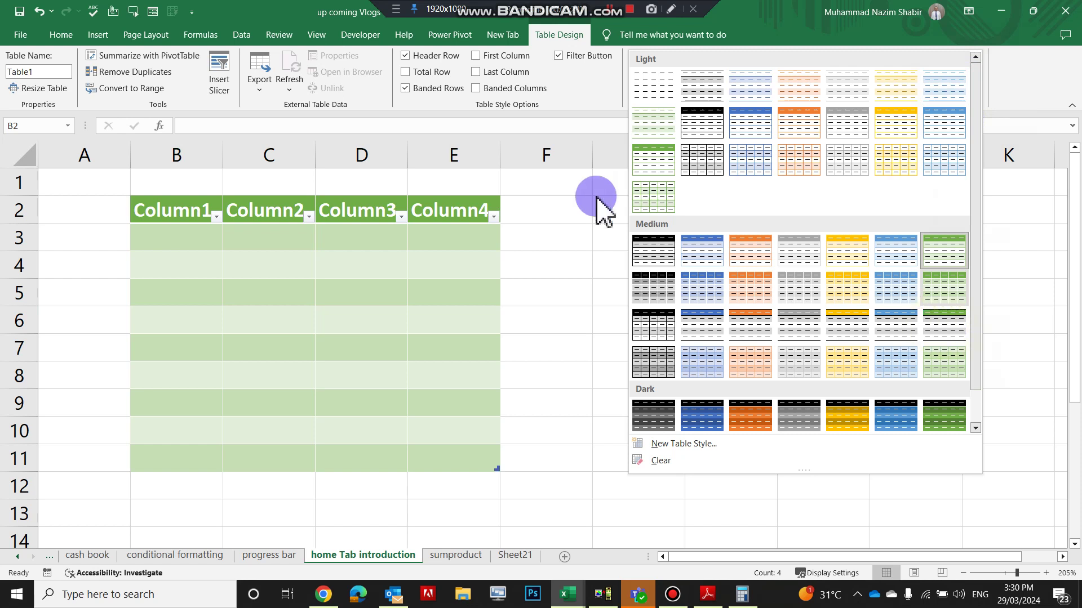
pyautogui.click(625, 258)
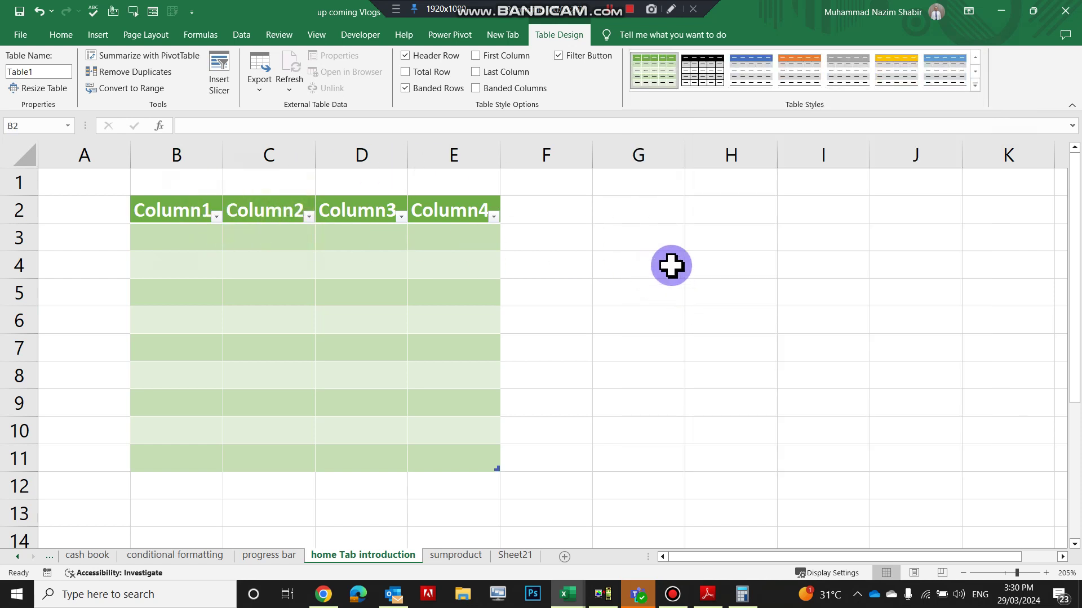
# - Turn on Last Column, Banded Columns and Total Row in the table style options
pyautogui.click(480, 75)
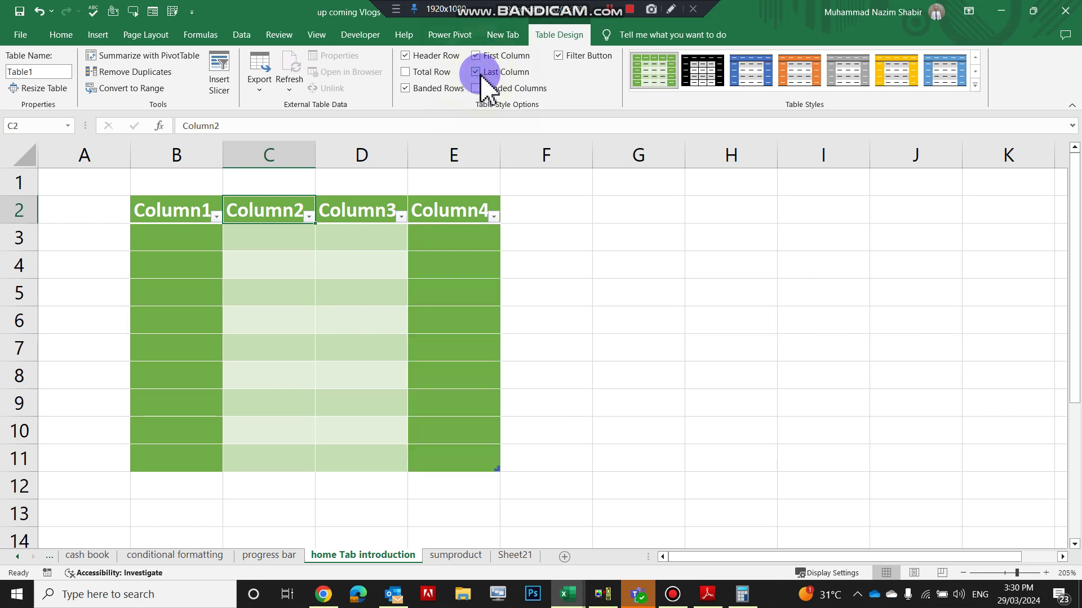
pyautogui.click(476, 89)
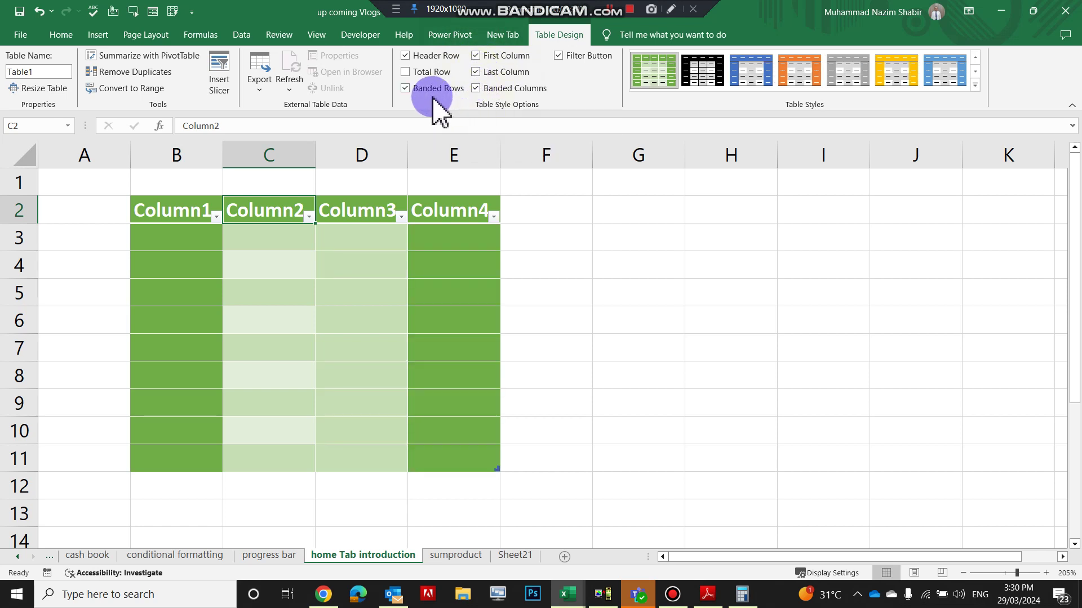
pyautogui.click(407, 72)
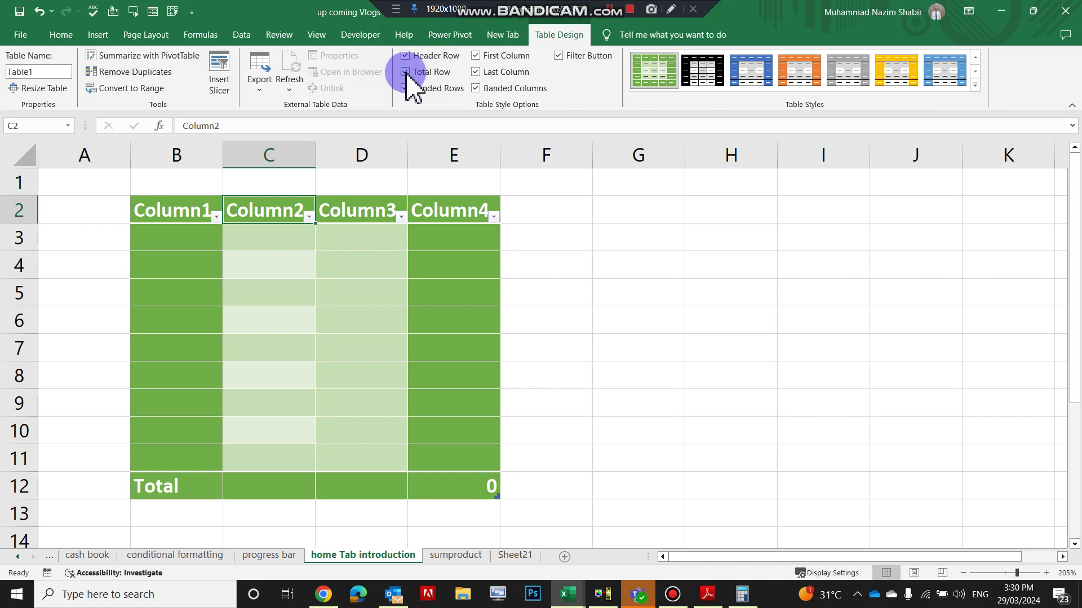
# - Open the Insert Slicer dialog, cancel it without adding a slicer, and return to Home
pyautogui.click(219, 75)
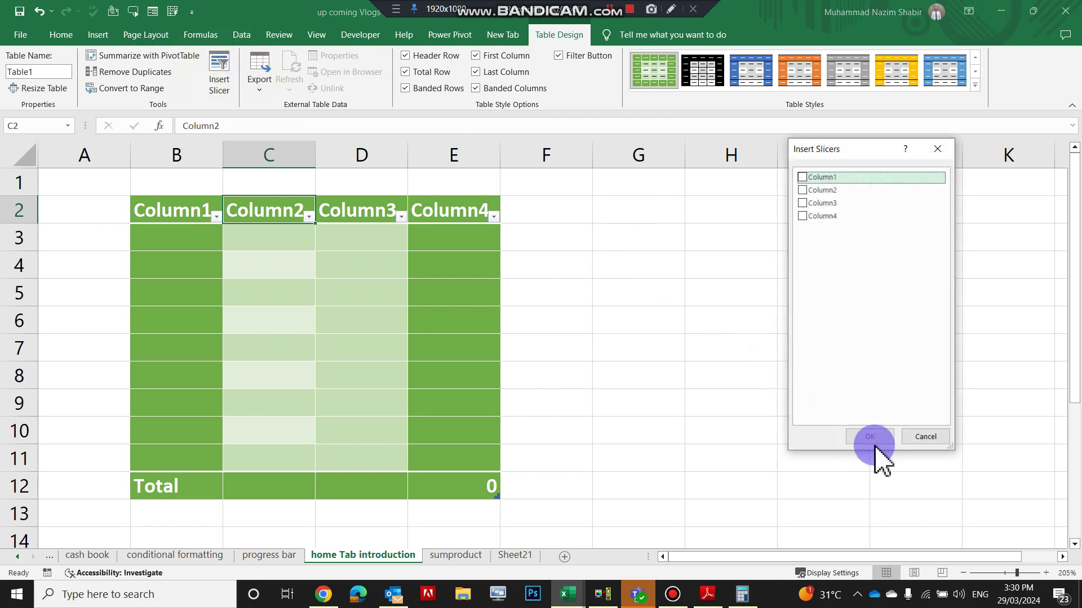
pyautogui.click(930, 438)
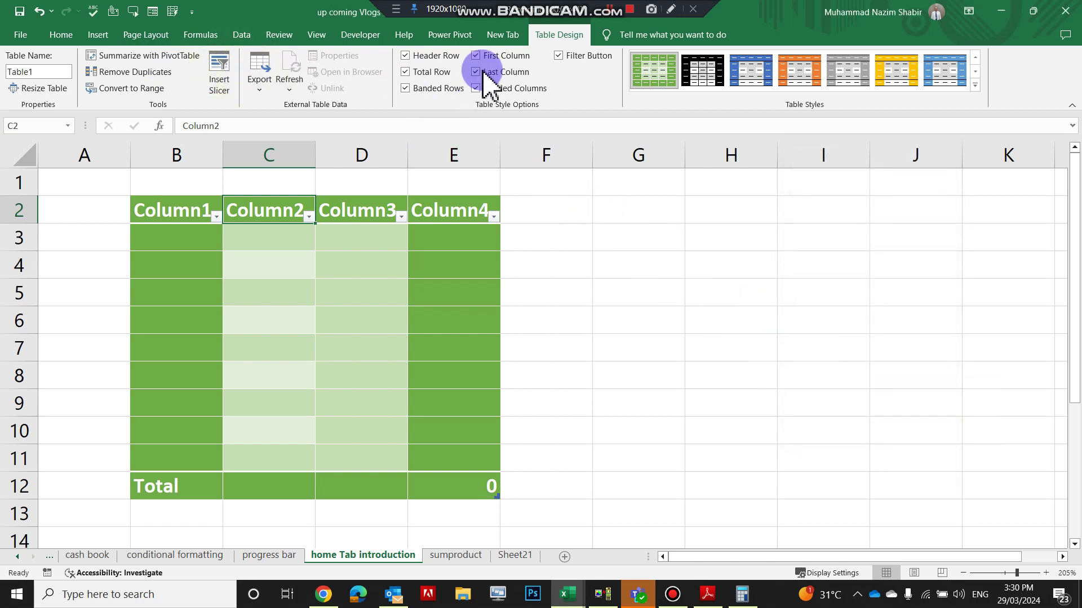
pyautogui.click(61, 35)
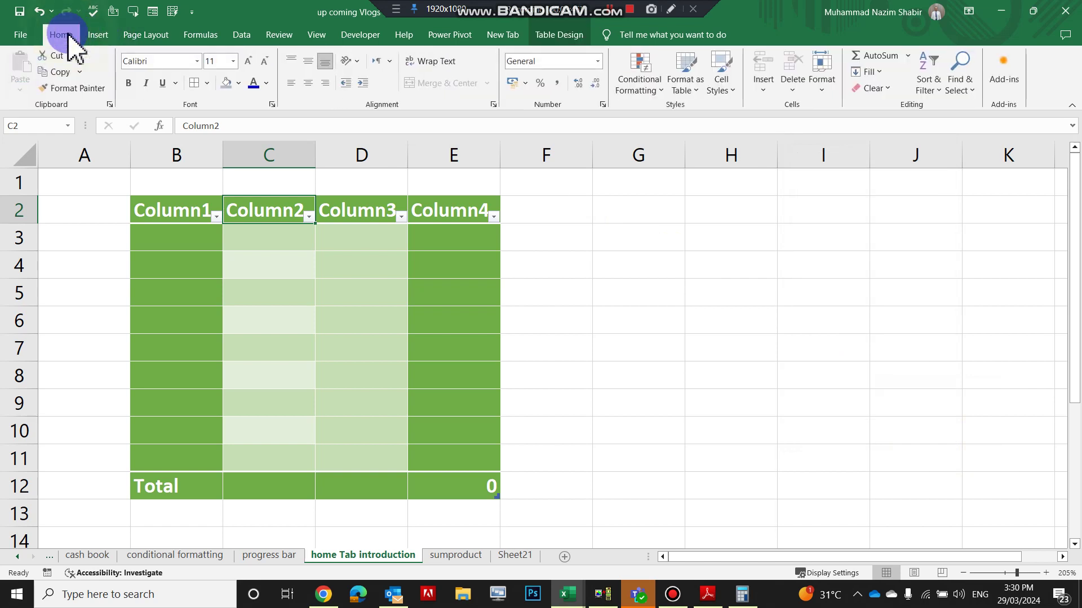
# - Commit 'Short course' in H2 and widen column H to fit the label
pyautogui.click(724, 206)
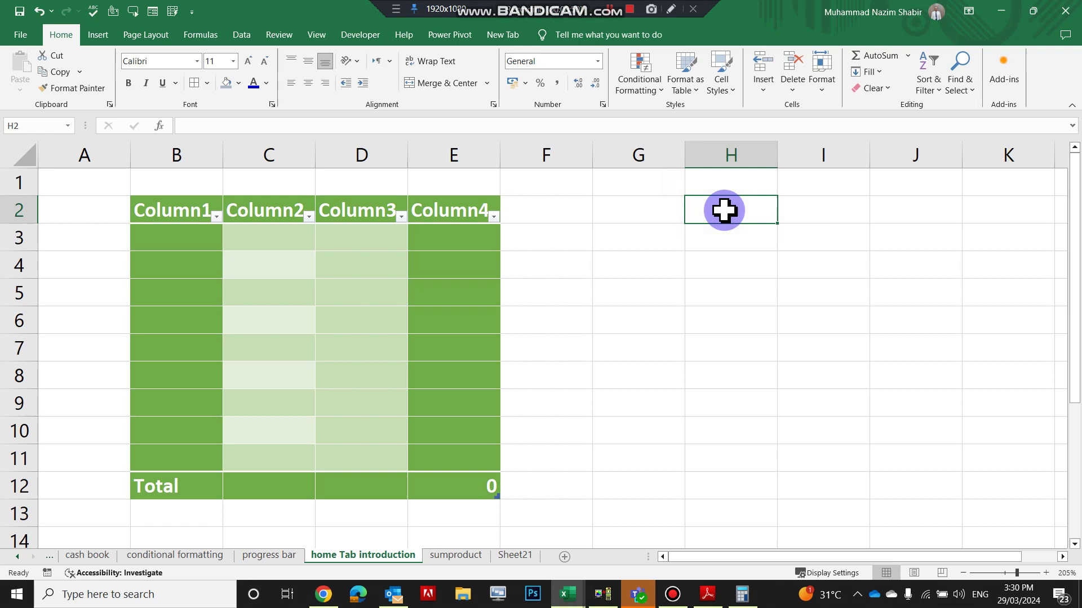
pyautogui.write('sj')
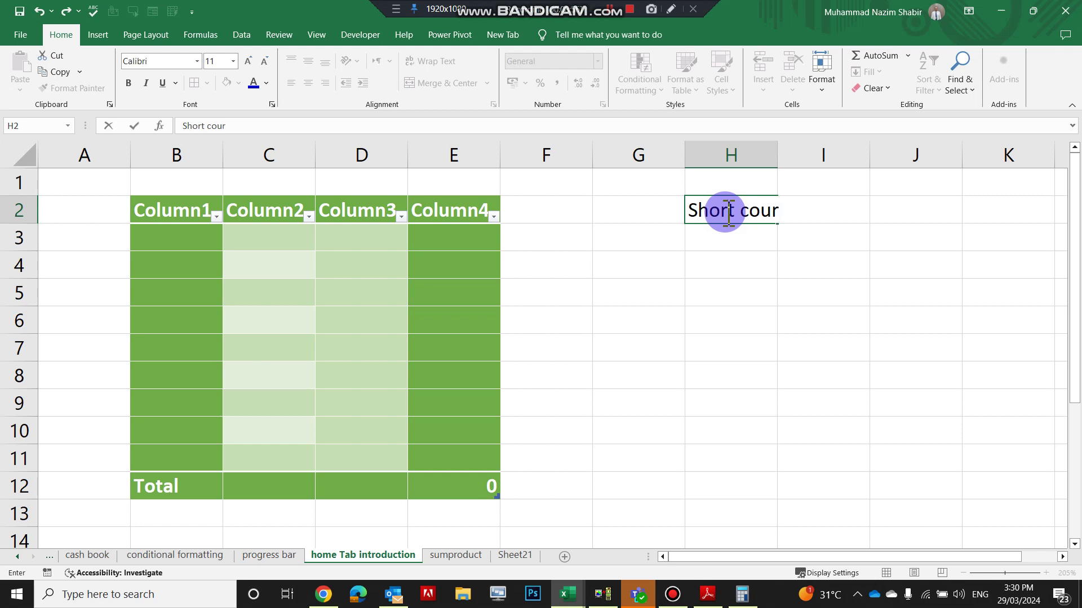
pyautogui.press('Return')
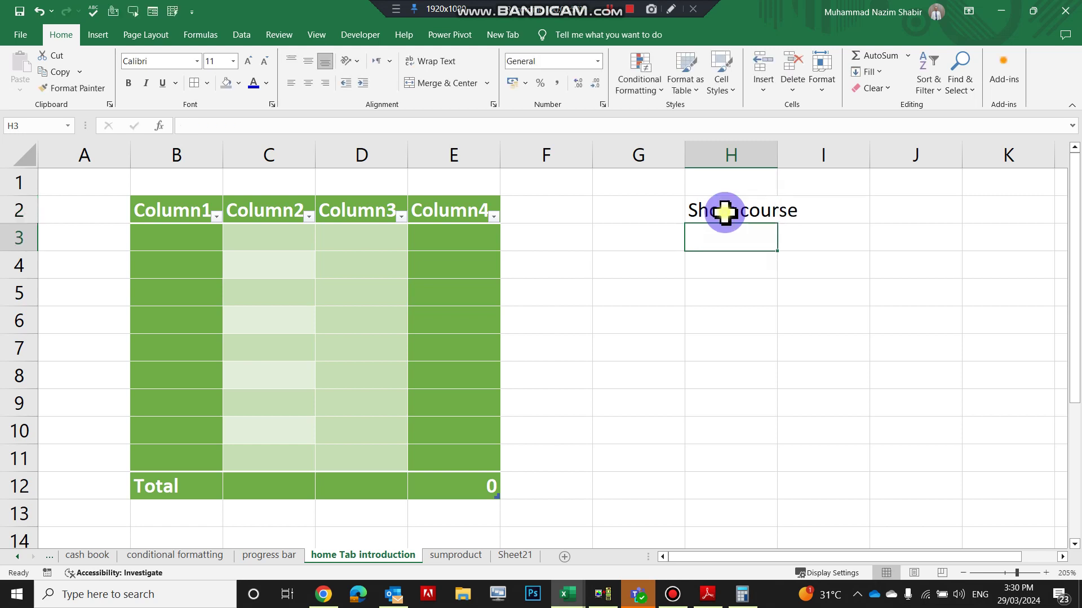
pyautogui.click(811, 155)
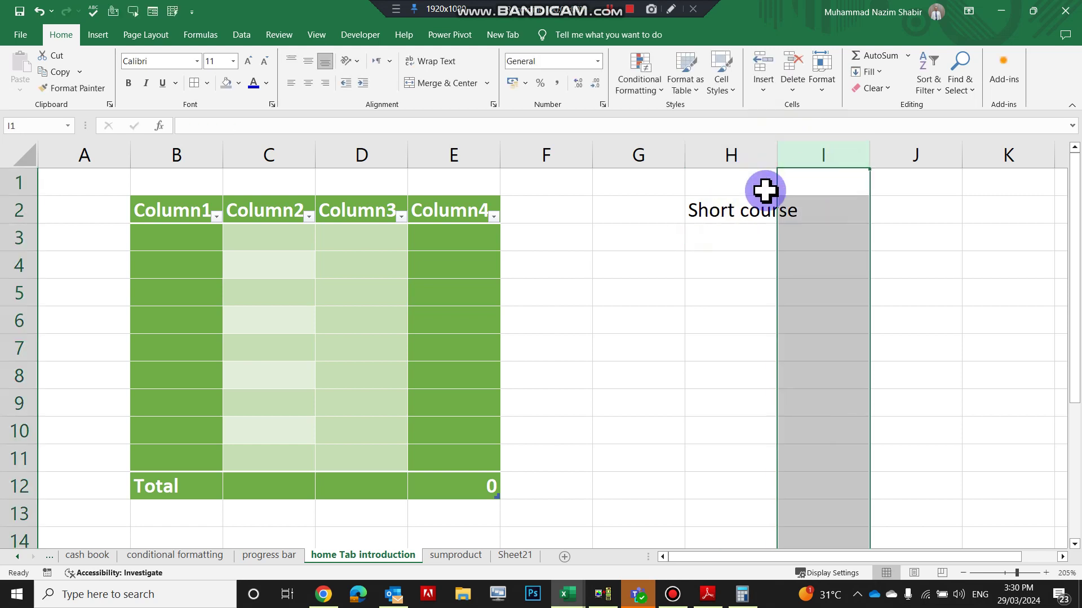
pyautogui.click(757, 155)
pyautogui.moveTo(777, 154); pyautogui.dragTo(872, 169)
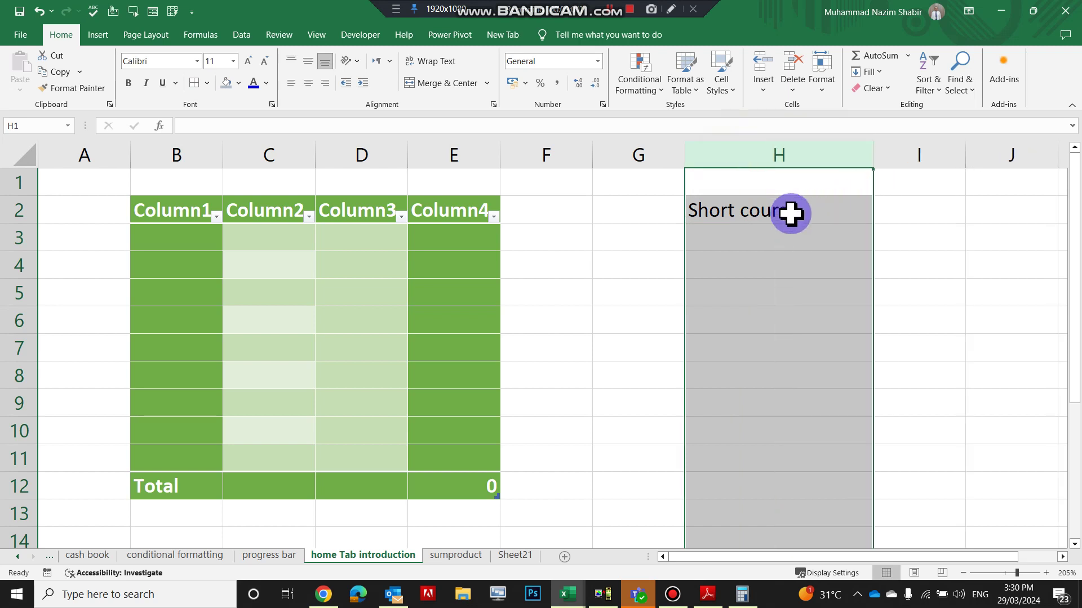
# - Apply the Bad cell style to H2
pyautogui.click(790, 212)
pyautogui.click(720, 85)
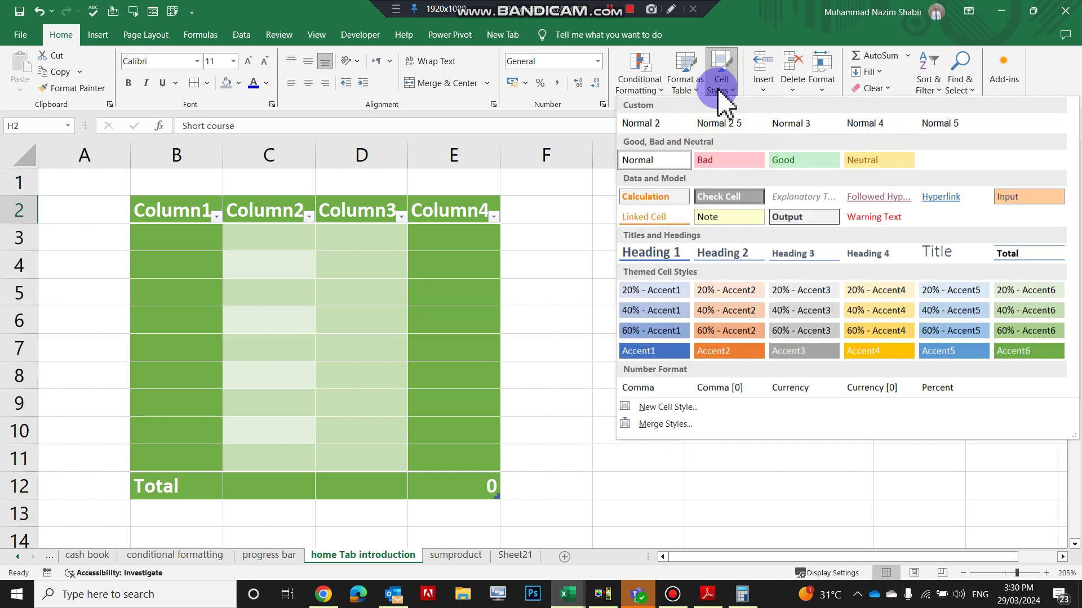
pyautogui.click(729, 163)
pyautogui.click(779, 251)
pyautogui.click(783, 215)
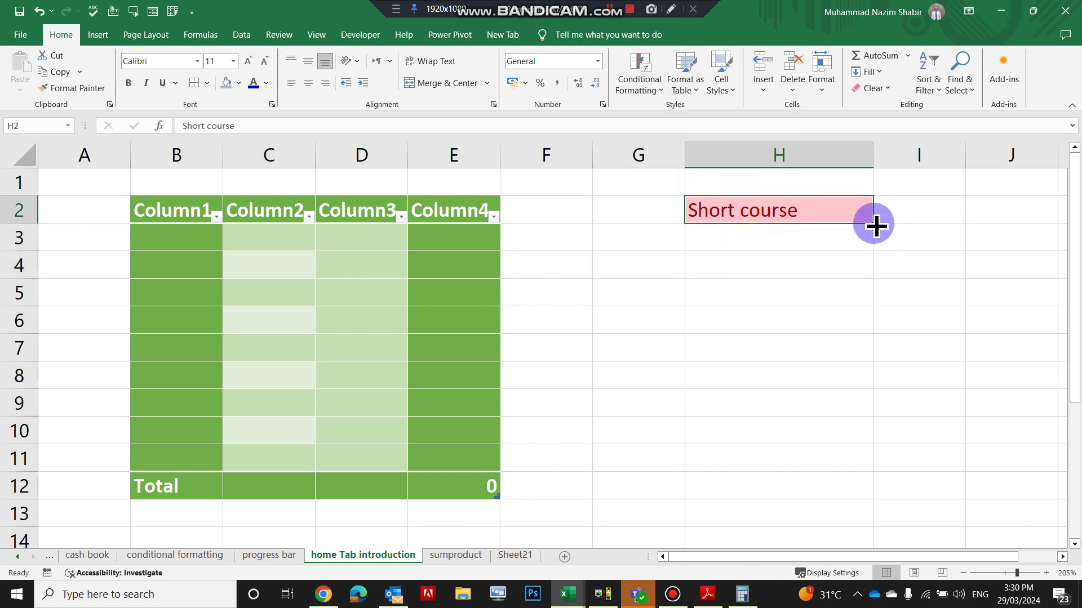
# - Undo the short fill and Bad style, then fill 'Short course' from H2 down to H11
pyautogui.moveTo(873, 224); pyautogui.dragTo(886, 316)
pyautogui.hotkey('ctrl', 'z')
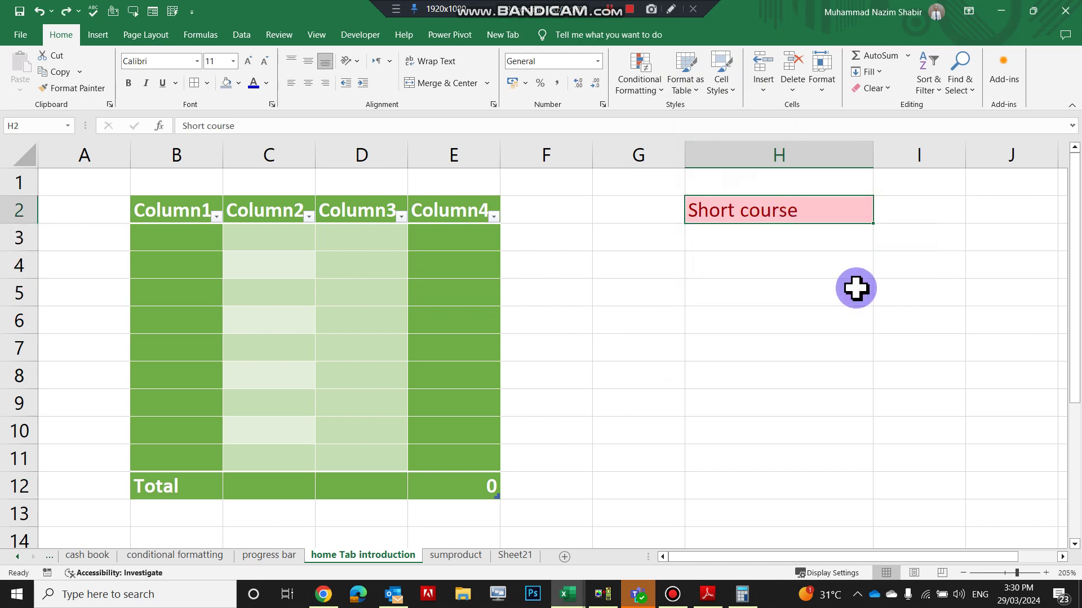
pyautogui.hotkey('ctrl', 'z')
pyautogui.moveTo(872, 223); pyautogui.dragTo(889, 461)
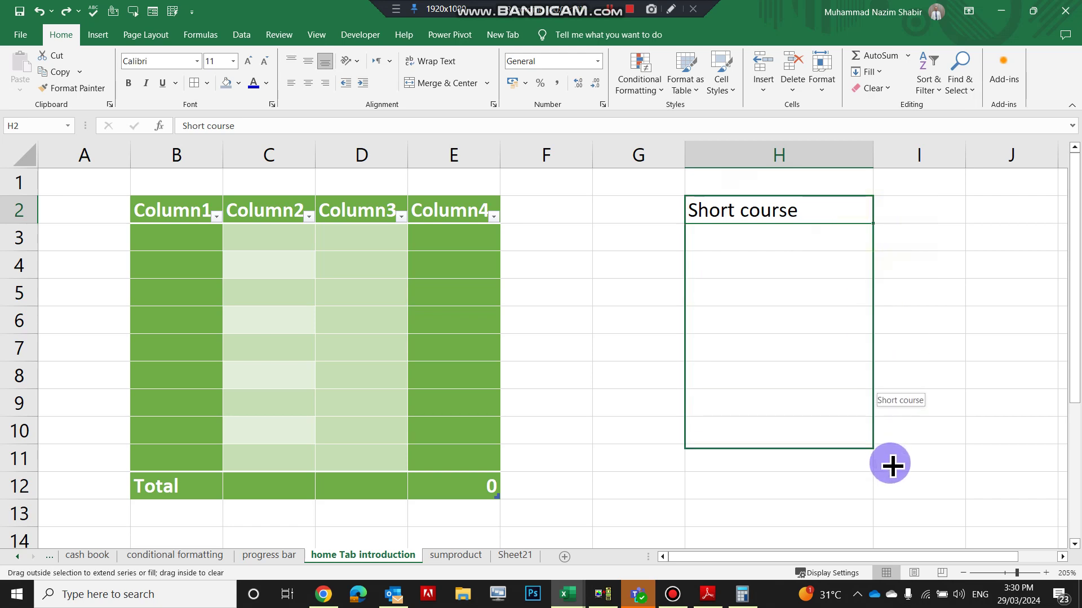
pyautogui.click(788, 210)
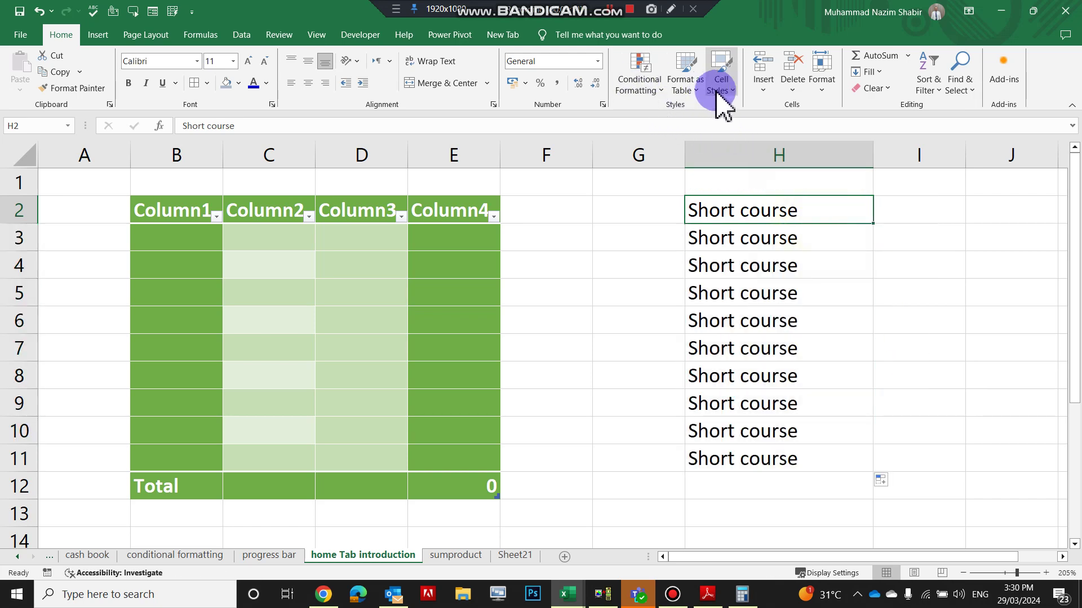
# - Style H2 as Good and H3 as 20% - Accent4
pyautogui.click(719, 87)
pyautogui.click(791, 164)
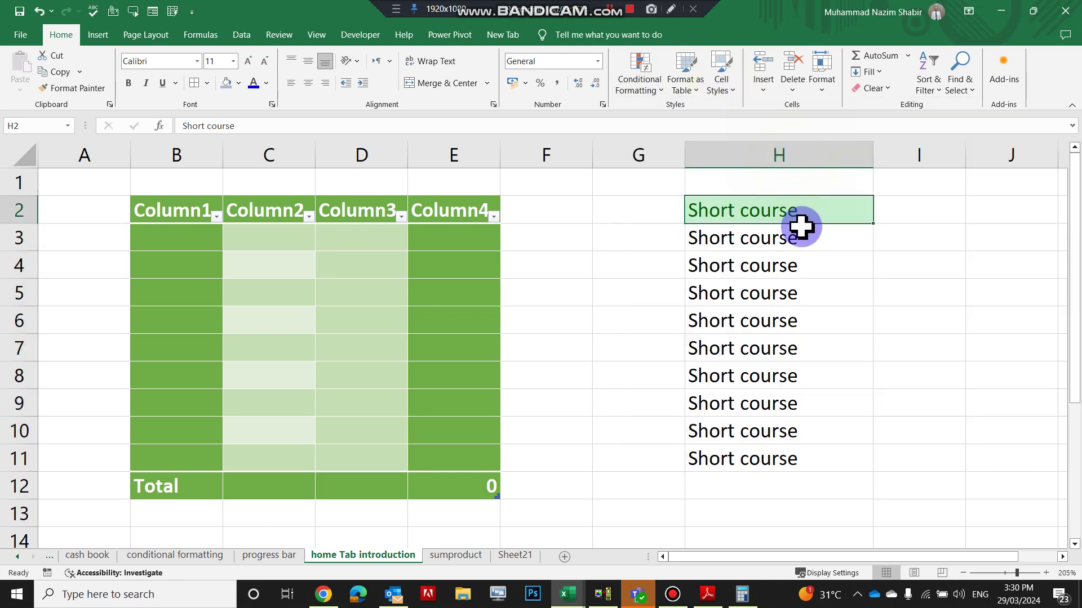
pyautogui.click(801, 235)
pyautogui.click(721, 90)
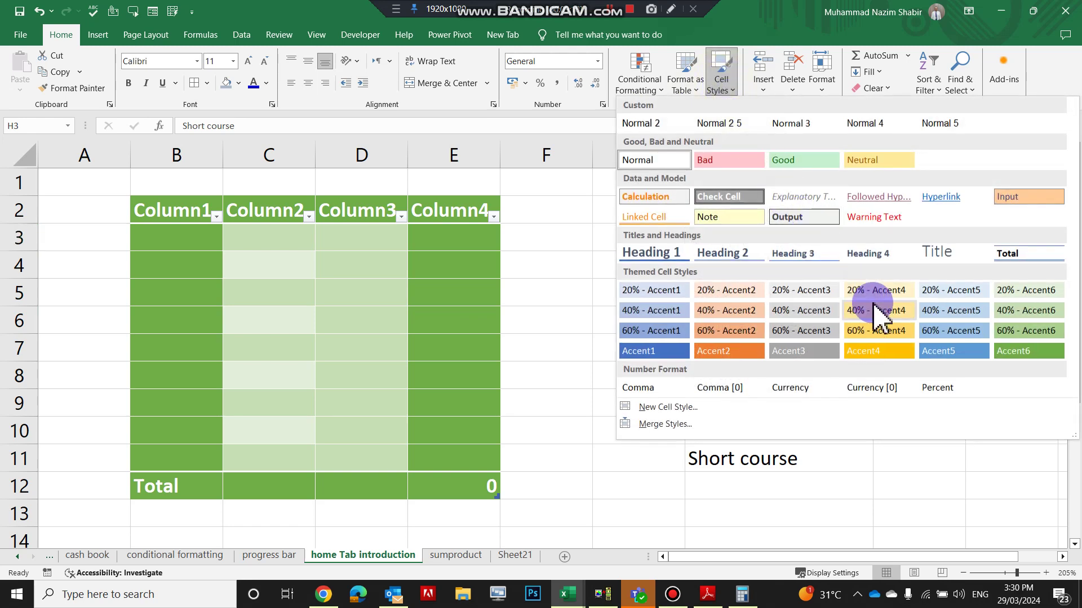
pyautogui.click(875, 290)
# - Style H4 as 40% - Accent6 and H5 as Accent3
pyautogui.click(757, 266)
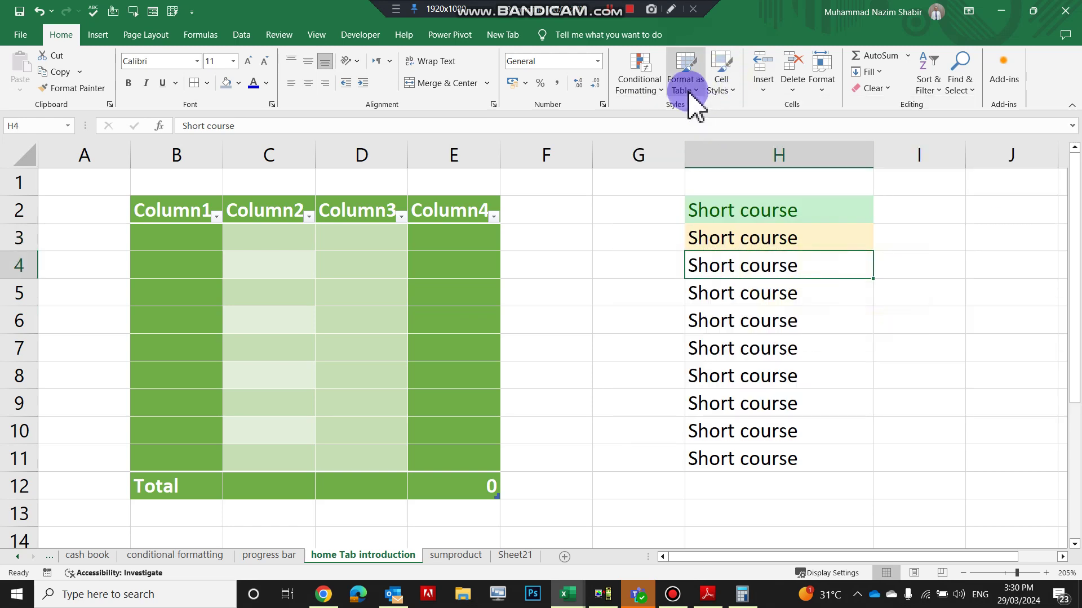
pyautogui.click(719, 90)
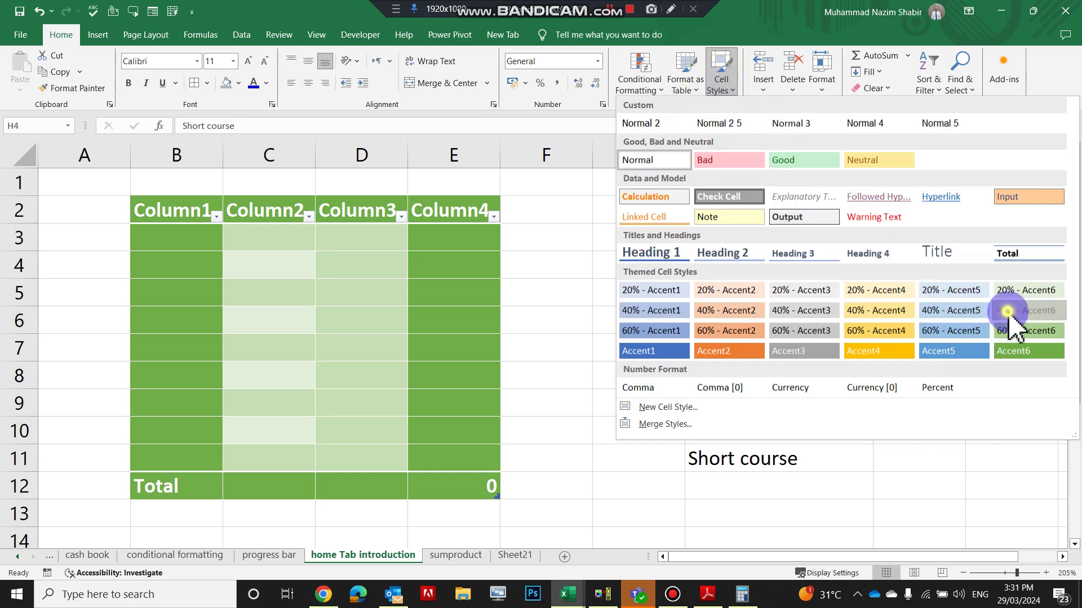
pyautogui.click(1009, 311)
pyautogui.click(789, 293)
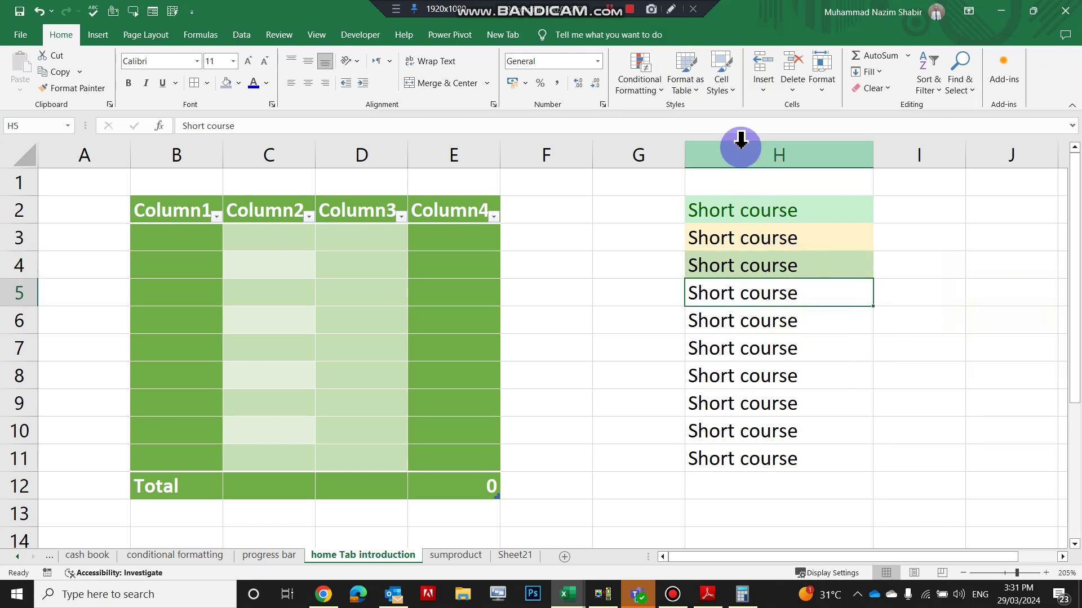
pyautogui.click(721, 84)
pyautogui.click(815, 351)
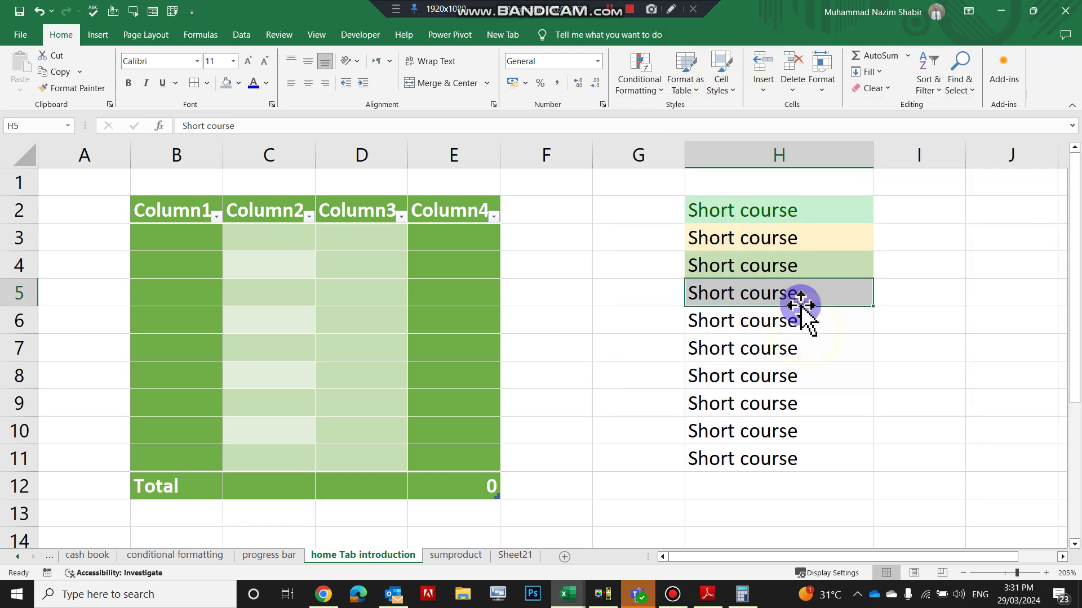
# - Insert a blank cell at H7, shifting the Short course list down
pyautogui.click(789, 220)
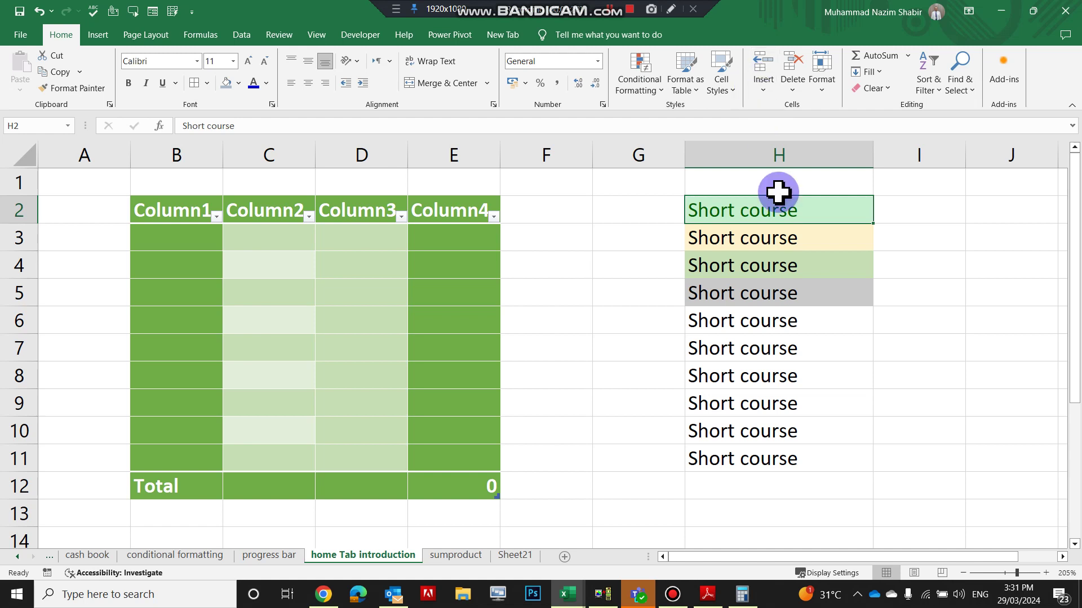
pyautogui.click(783, 346)
pyautogui.click(763, 66)
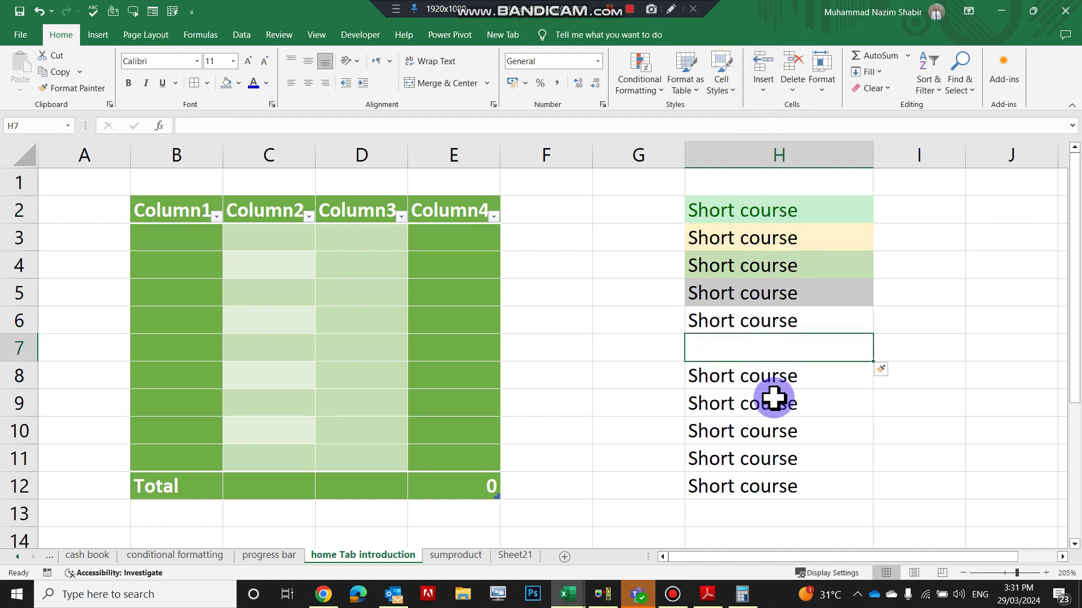
# - Delete cell H10 with cells shifting left, then delete sheet row 10
pyautogui.click(772, 430)
pyautogui.click(795, 88)
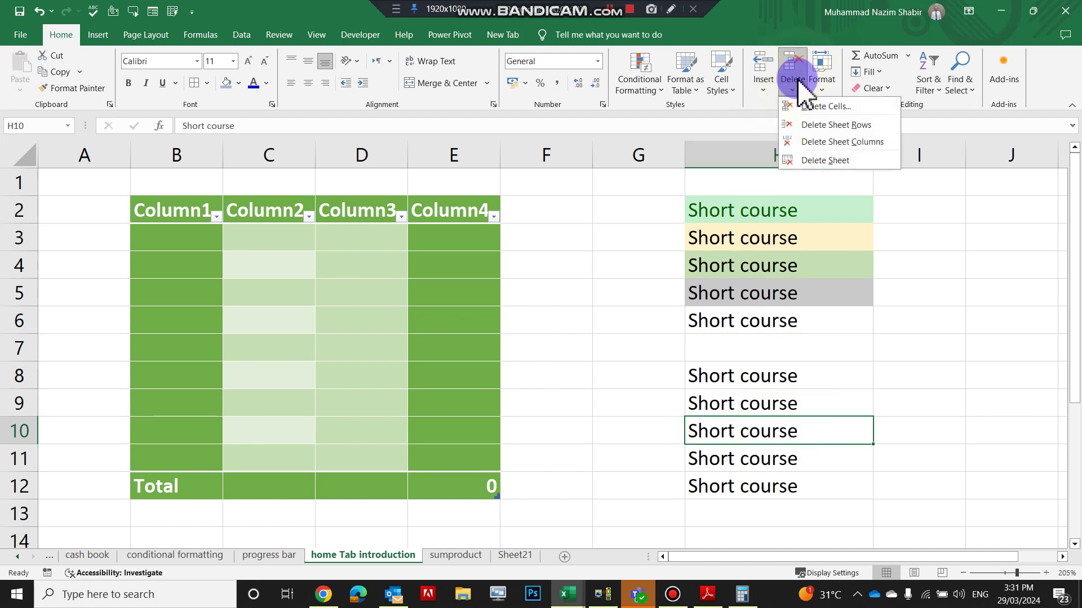
pyautogui.click(811, 106)
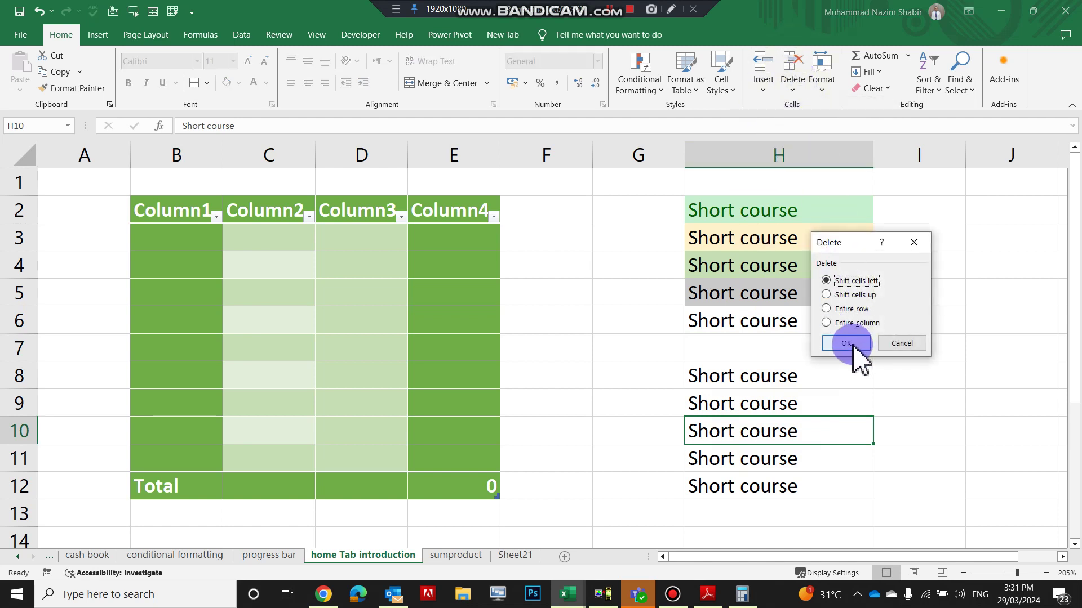
pyautogui.click(848, 344)
pyautogui.click(792, 84)
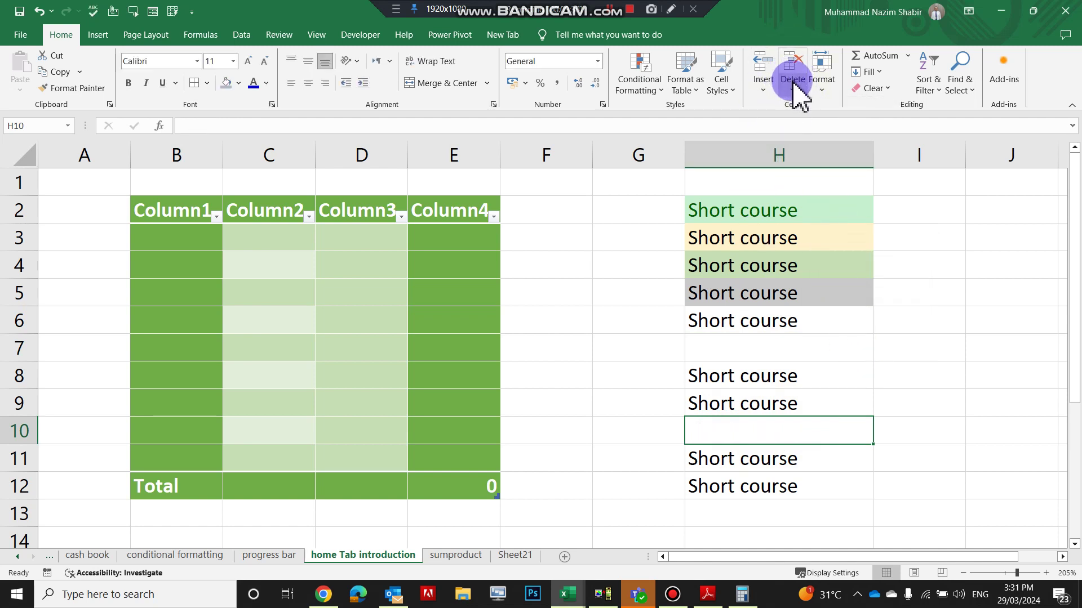
pyautogui.click(828, 124)
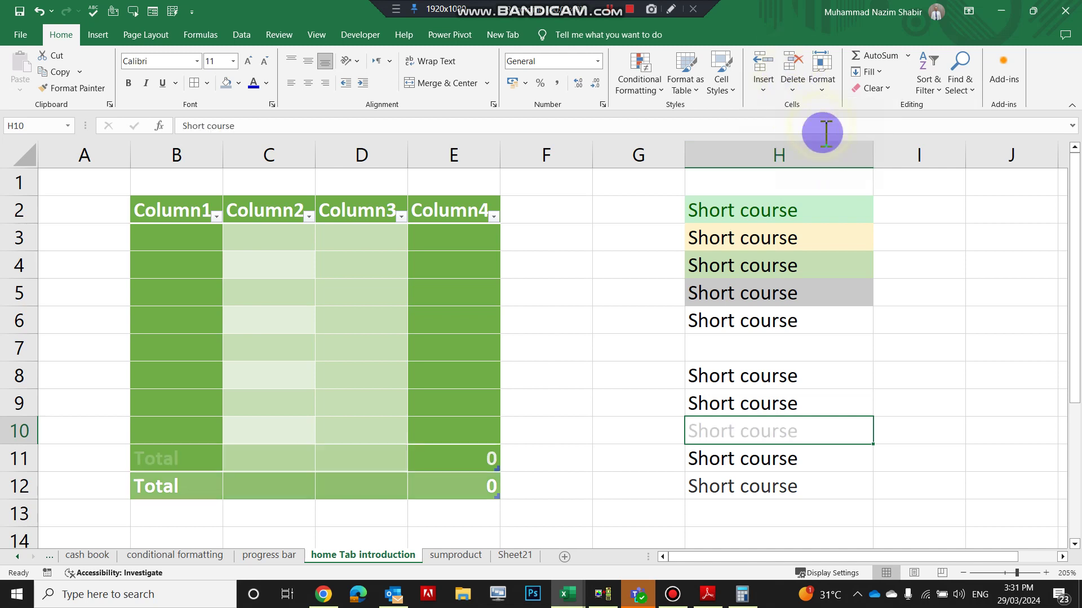
# - Look at the Format options and Row Height dialog, closing it unchanged, then select I2
pyautogui.click(821, 79)
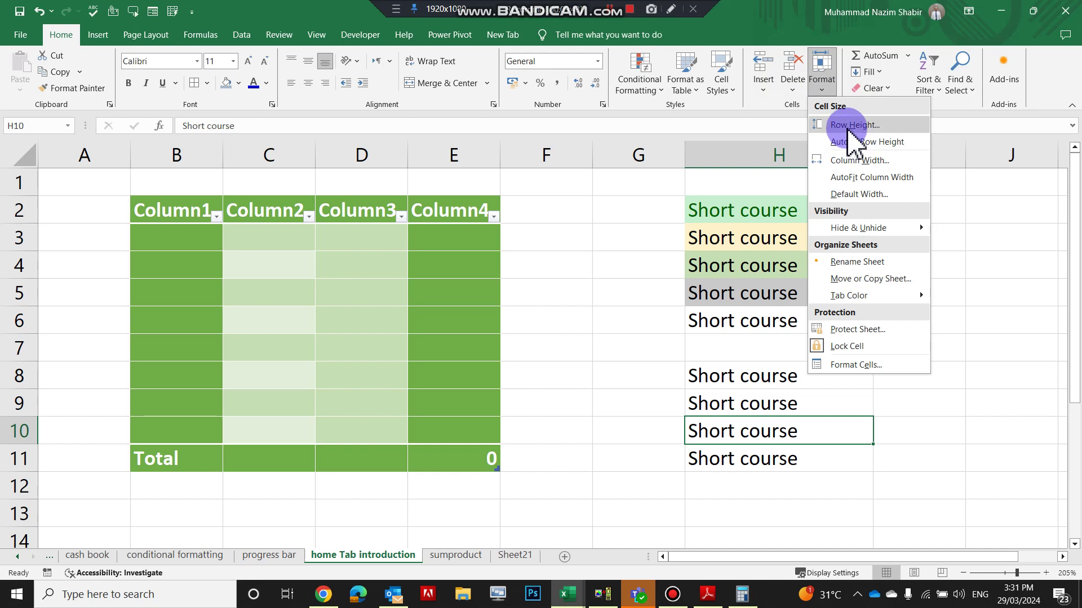
pyautogui.click(751, 197)
pyautogui.click(755, 186)
pyautogui.click(822, 82)
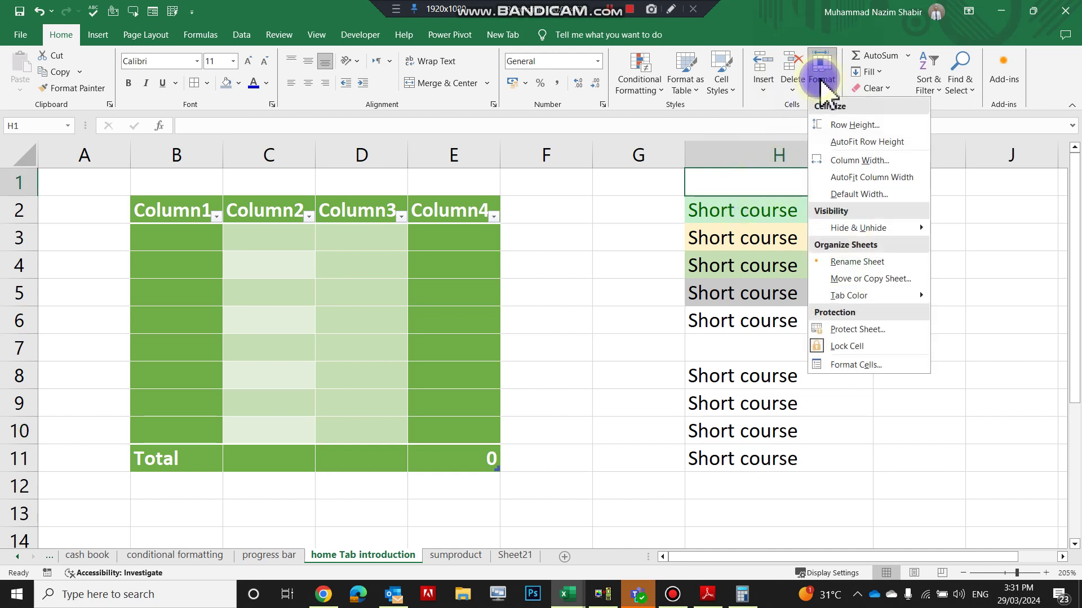
pyautogui.click(855, 124)
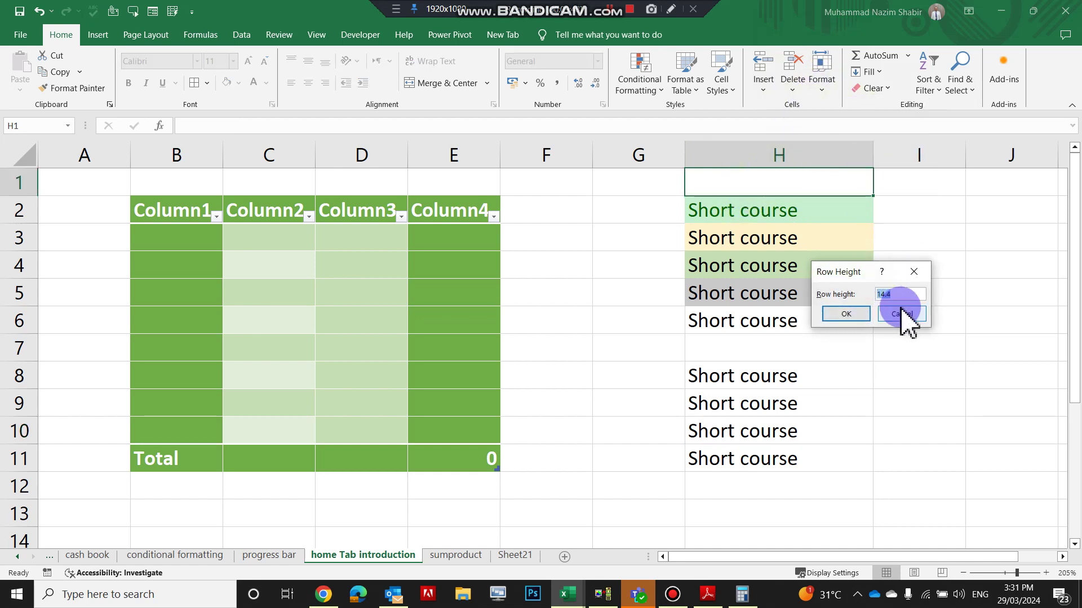
pyautogui.click(861, 314)
pyautogui.click(895, 353)
pyautogui.click(927, 203)
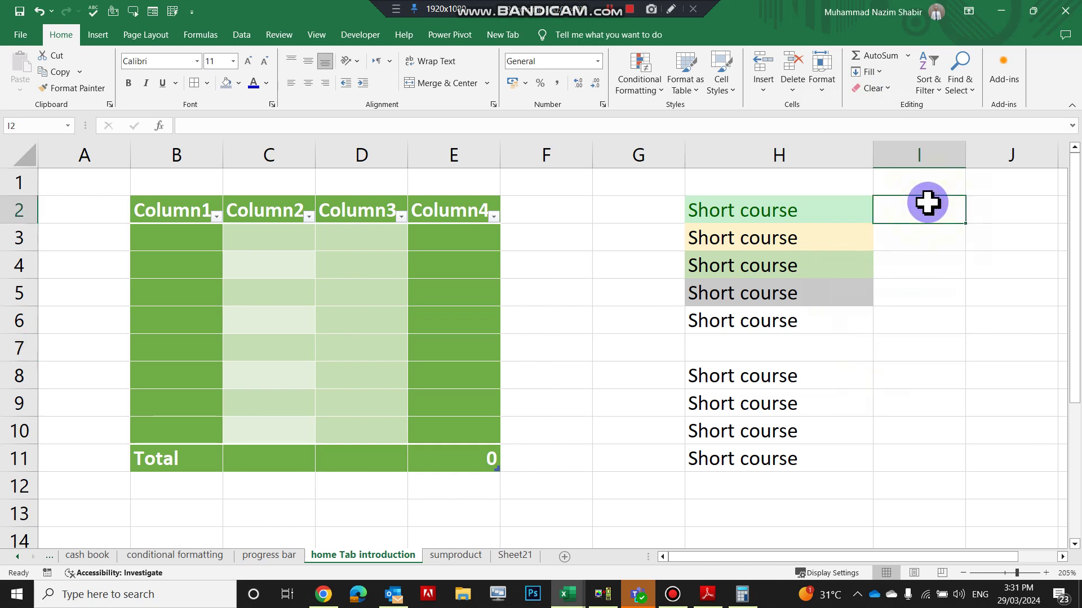
# - Enter 2 and 4 in I2:I3, extend the series to 10 in I6, and AutoSum I2:I7 into I8
pyautogui.write('2')
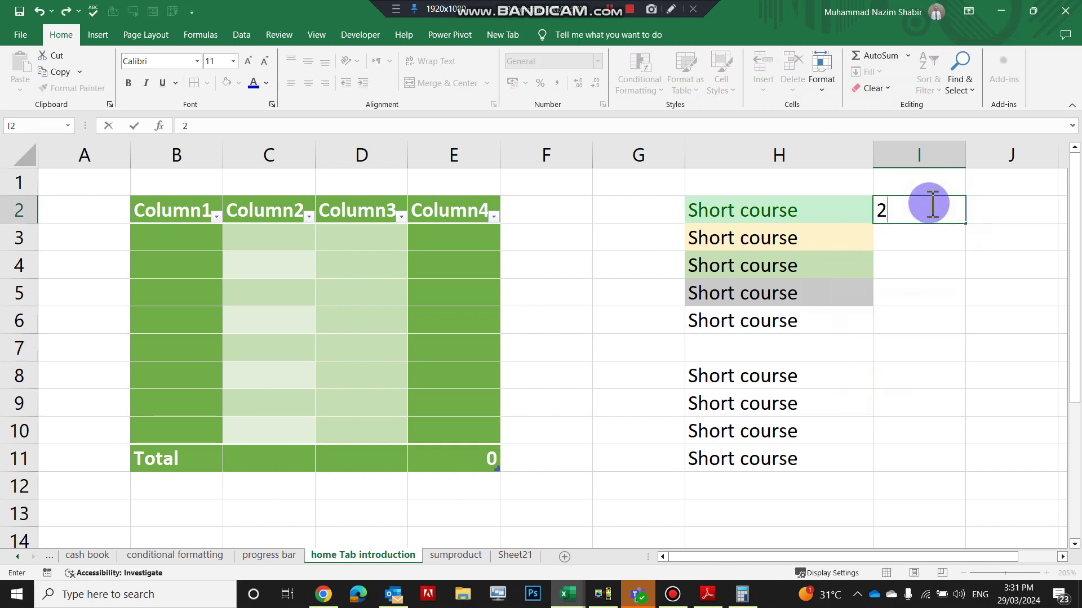
pyautogui.press('Return')
pyautogui.write('4')
pyautogui.press('Return')
pyautogui.click(929, 200)
pyautogui.moveTo(942, 219); pyautogui.dragTo(970, 329)
pyautogui.click(954, 374)
pyautogui.click(882, 56)
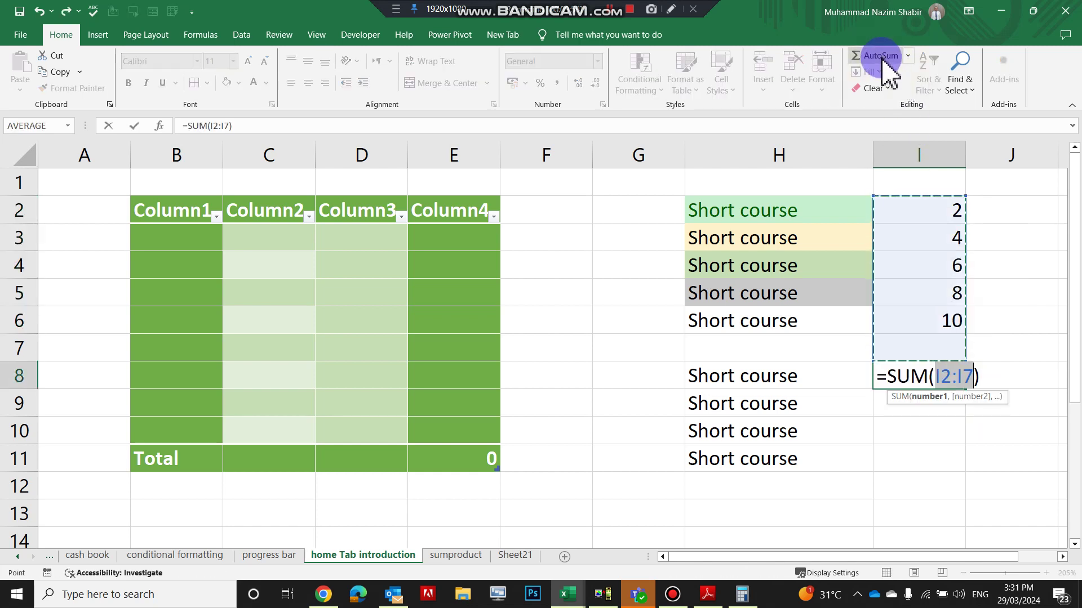